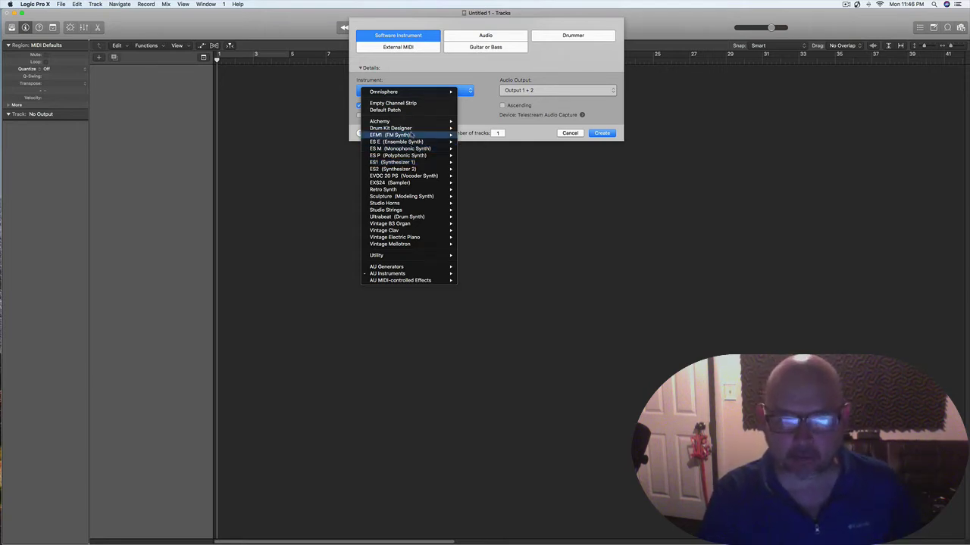
Step: Create one software instrument track using the Vintage Electric Piano instrument
{"action": "mouse_move", "coordinate": [410, 135]}
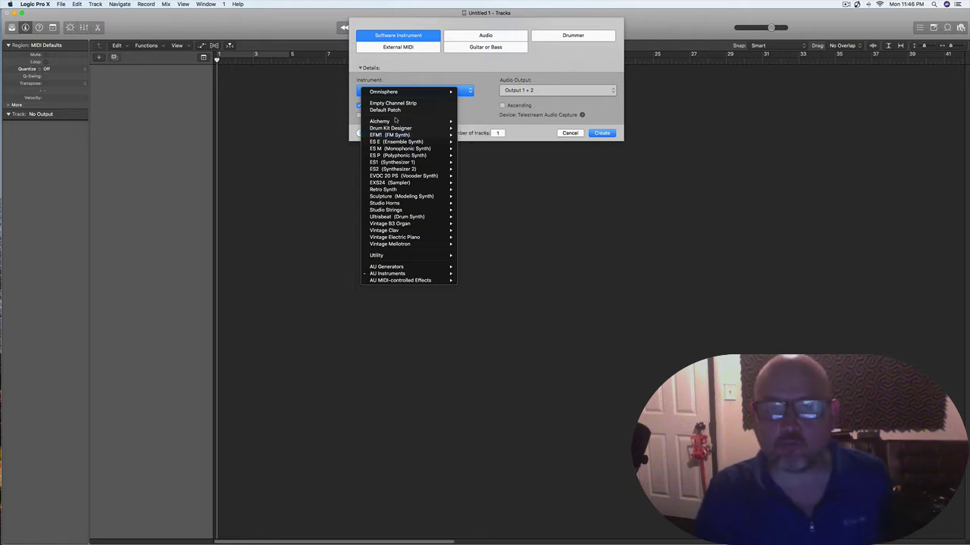
{"action": "mouse_move", "coordinate": [419, 225]}
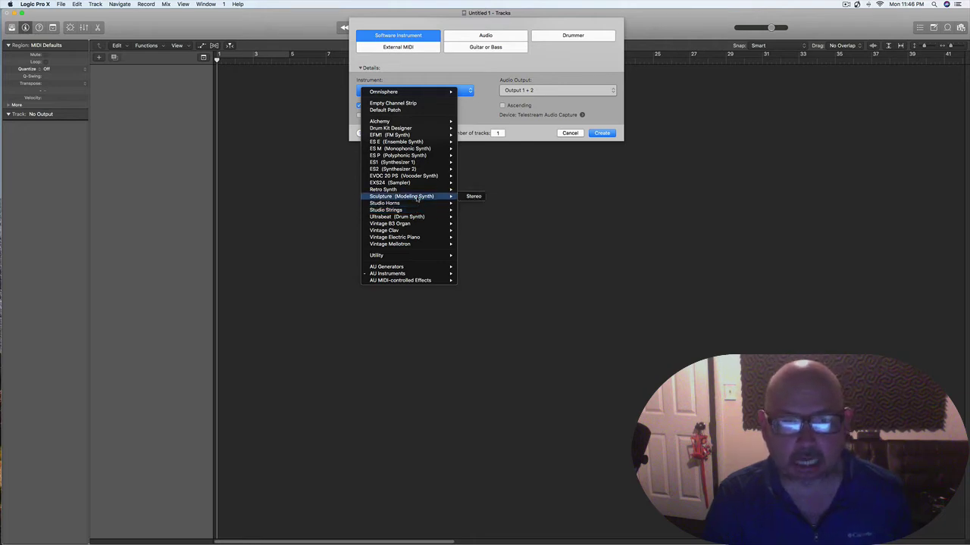
{"action": "mouse_move", "coordinate": [418, 187]}
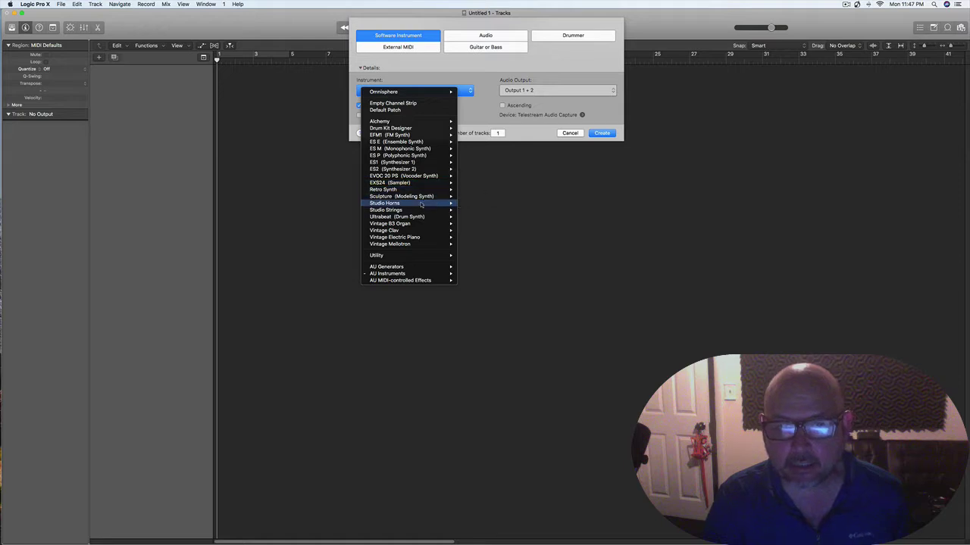
{"action": "left_click", "coordinate": [424, 237]}
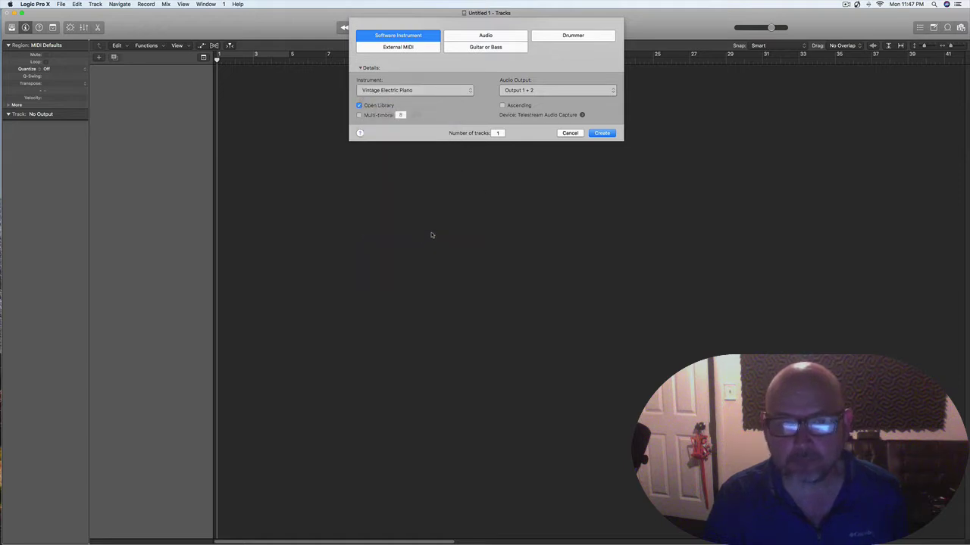
{"action": "left_click", "coordinate": [602, 134]}
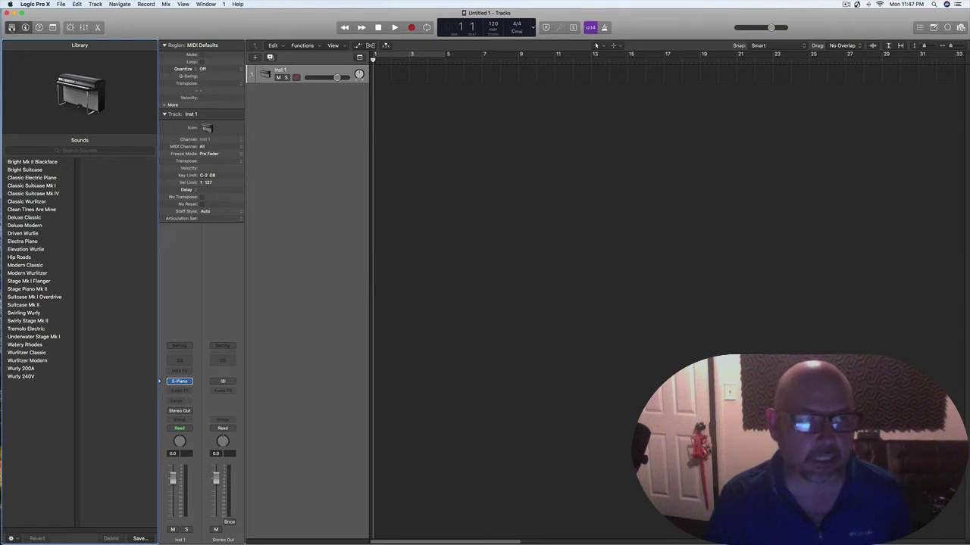
Step: Hide the sound library, open the Vintage Electric Piano's plug-in window and move it clear of the channel strip
{"action": "key", "text": "y"}
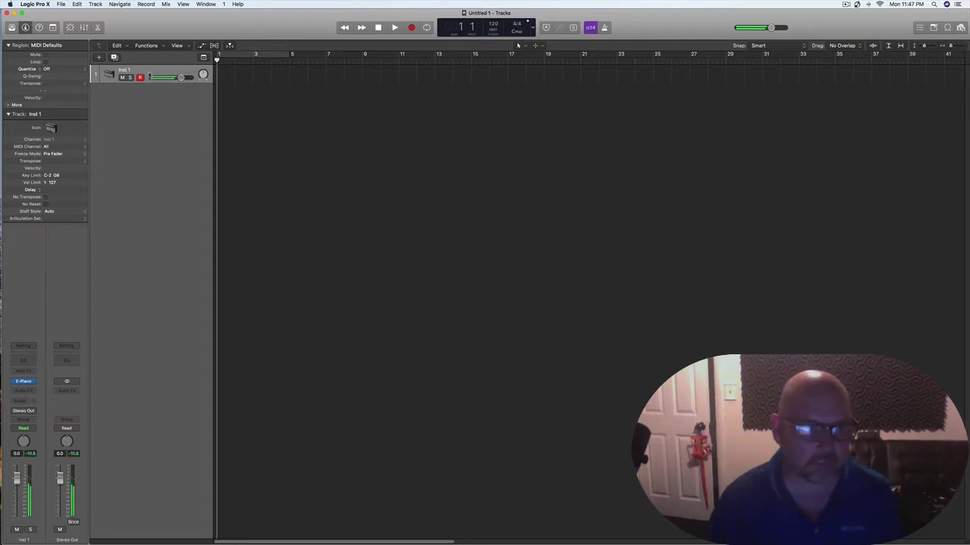
{"action": "left_click", "coordinate": [23, 382]}
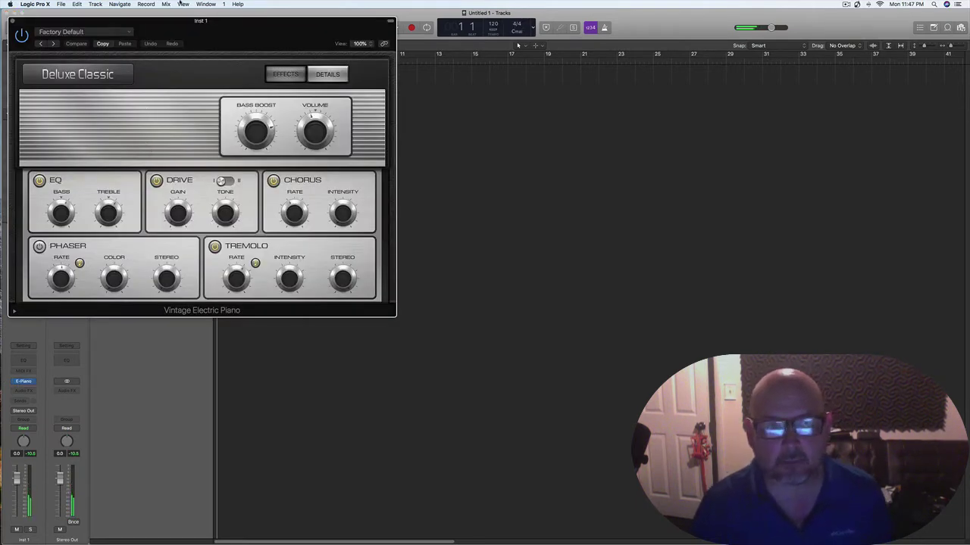
{"action": "left_click_drag", "start_coordinate": [160, 28], "coordinate": [283, 46]}
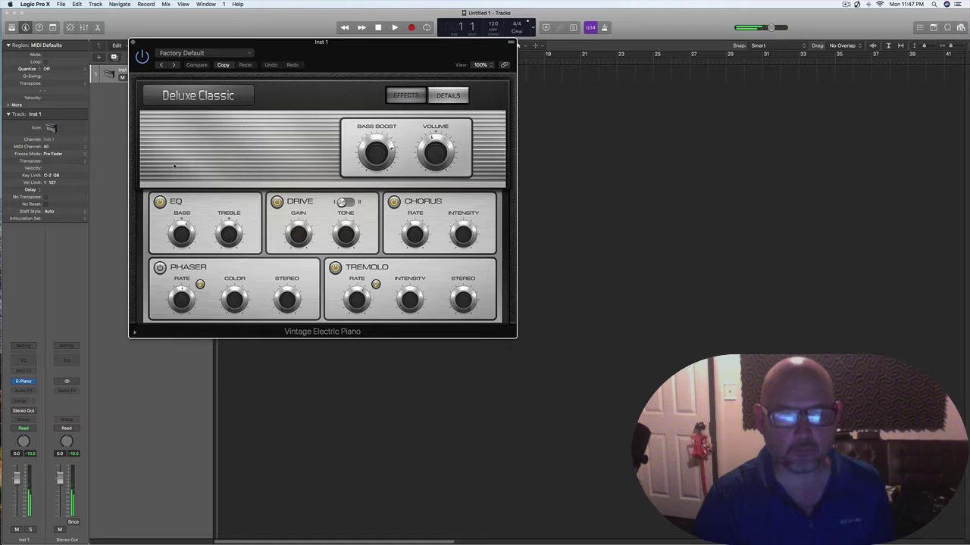
Step: Replace the track's instrument with the stereo Drum Kit Designer and select the toms to show their edit controls
{"action": "mouse_move", "coordinate": [24, 384]}
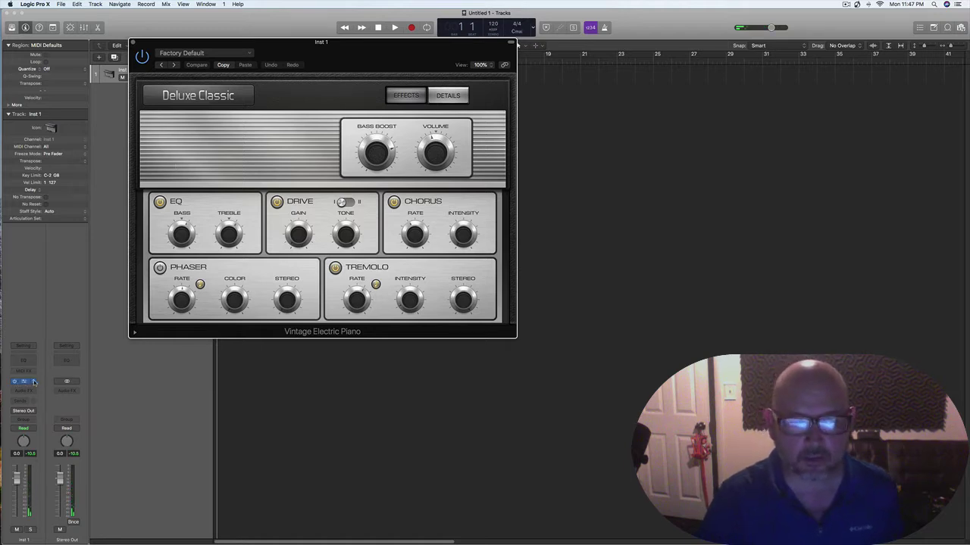
{"action": "left_click", "coordinate": [33, 383]}
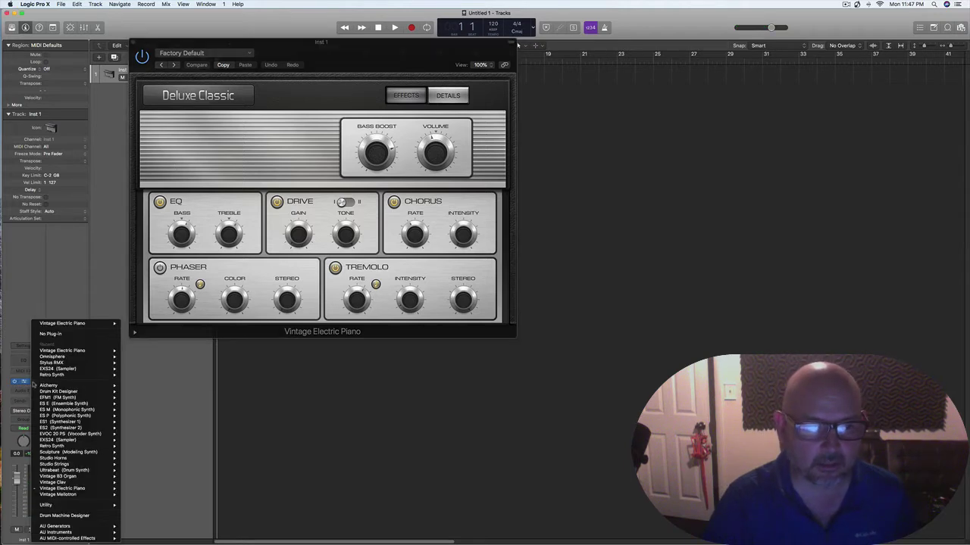
{"action": "mouse_move", "coordinate": [55, 394]}
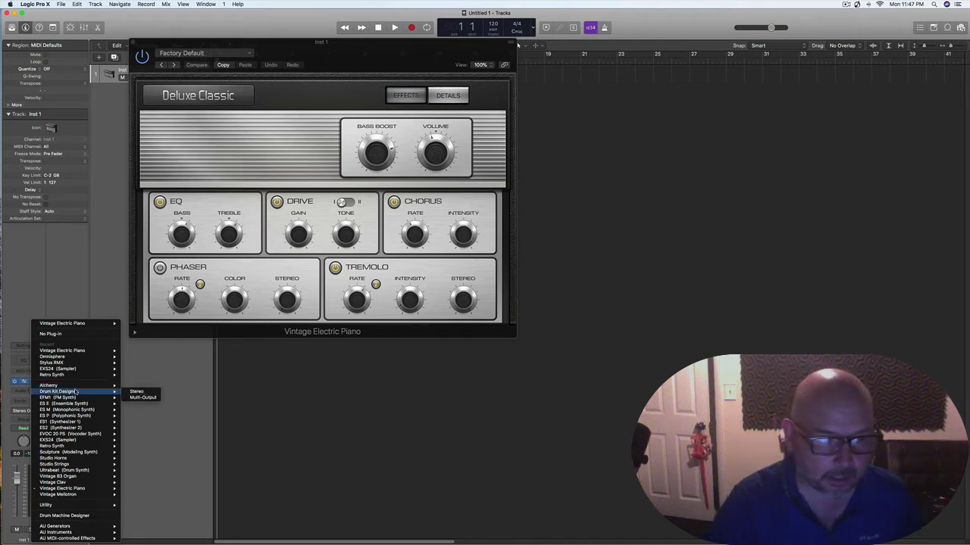
{"action": "mouse_move", "coordinate": [83, 387]}
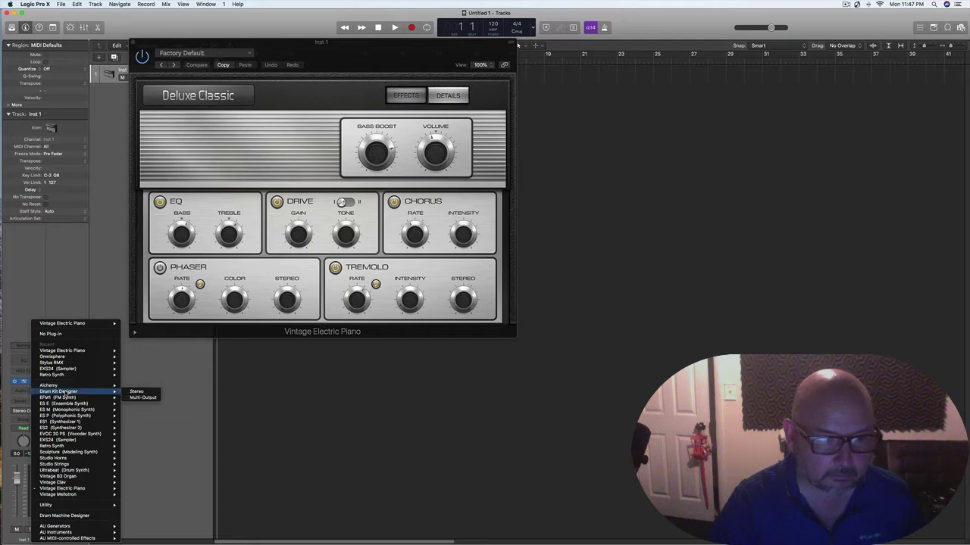
{"action": "left_click", "coordinate": [148, 389]}
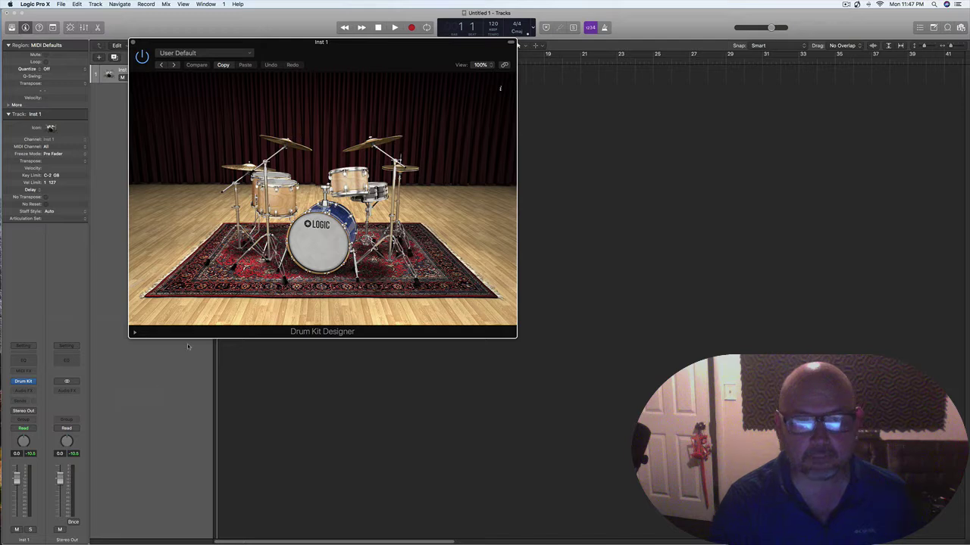
{"action": "left_click", "coordinate": [280, 201]}
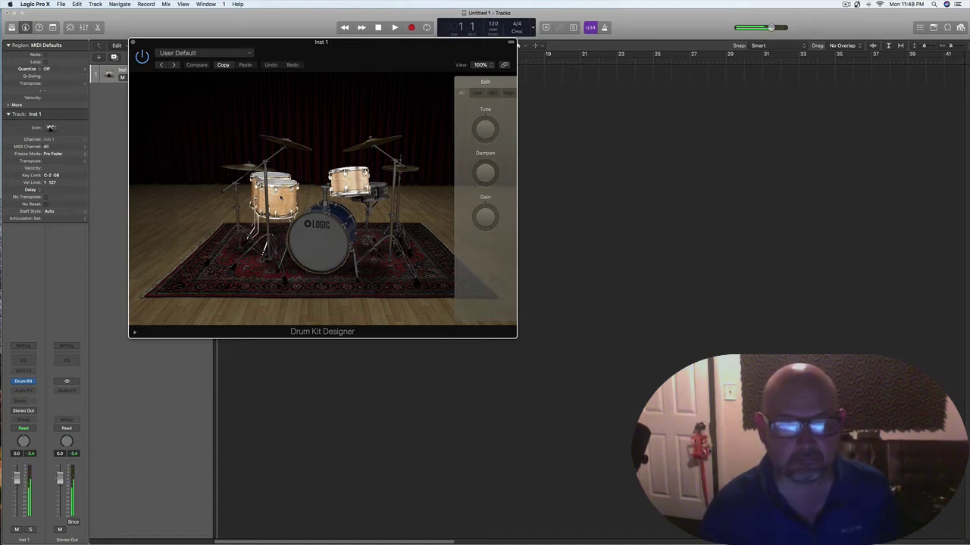
Step: Switch the track's instrument to Vintage B3 Organ and replace that with Omnisphere
{"action": "left_click", "coordinate": [23, 381]}
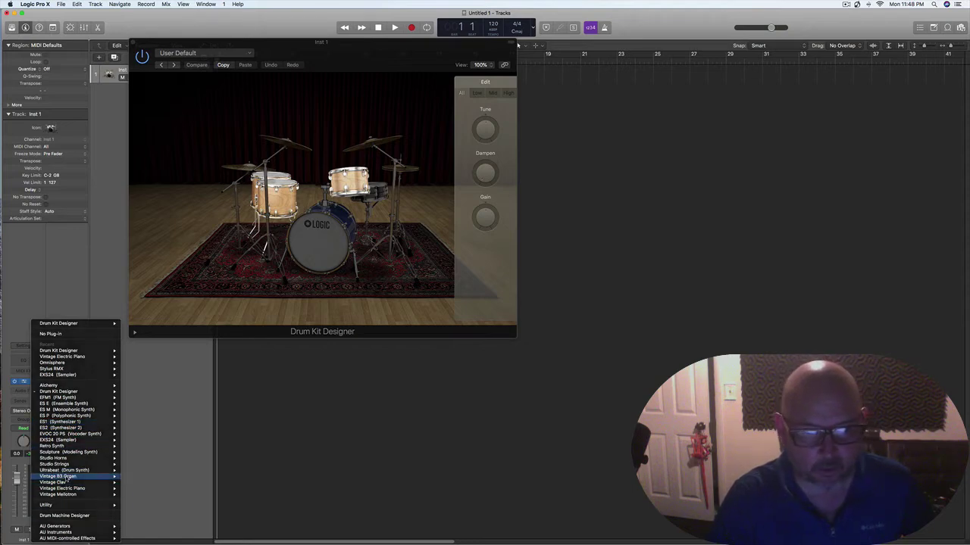
{"action": "key", "text": "Escape"}
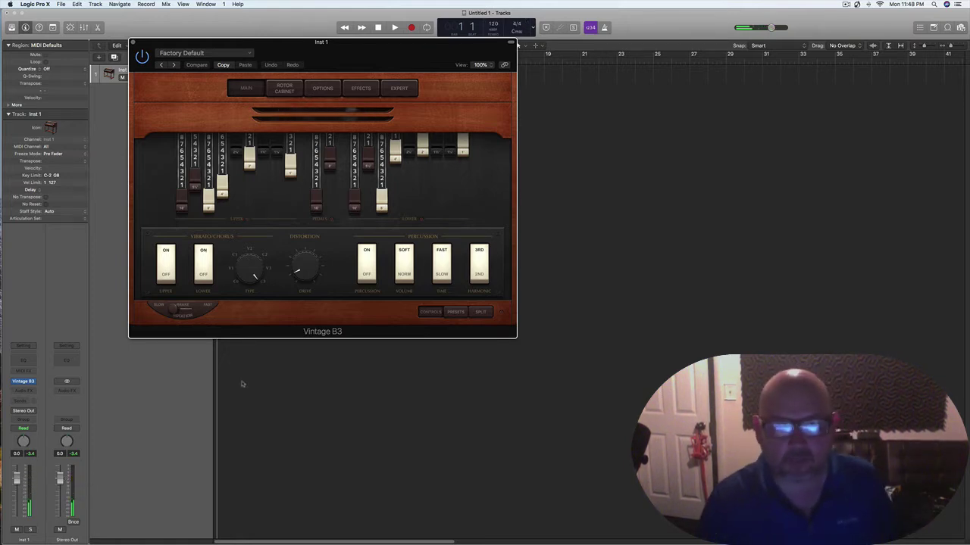
{"action": "left_click", "coordinate": [24, 381]}
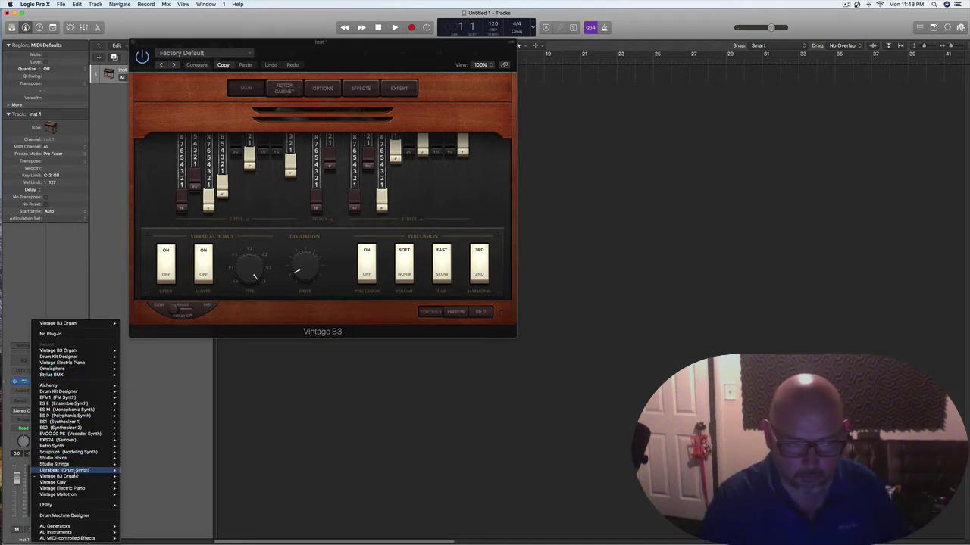
{"action": "left_click", "coordinate": [141, 369]}
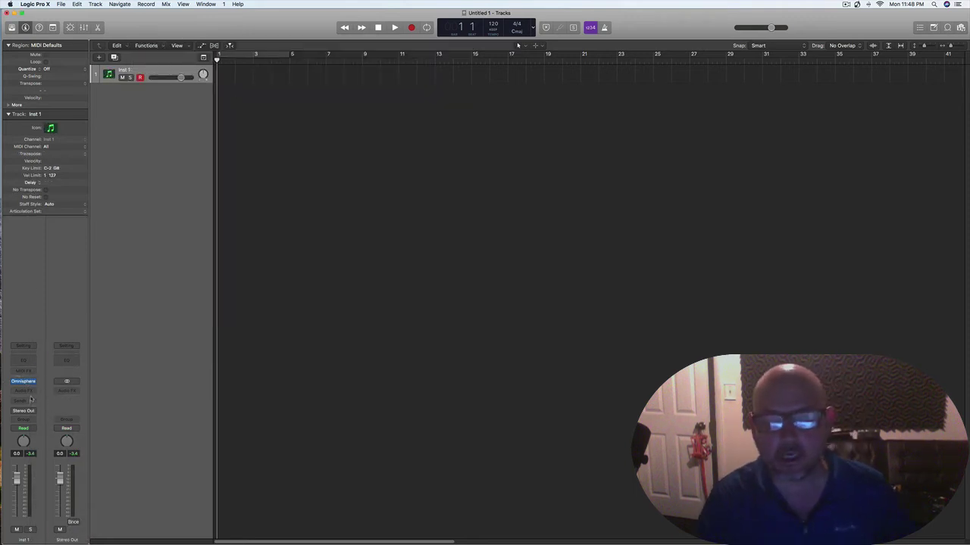
Step: Insert Amp Designer as an audio effect on the Omnisphere track and move its window over the empty arrange area
{"action": "left_click", "coordinate": [33, 393]}
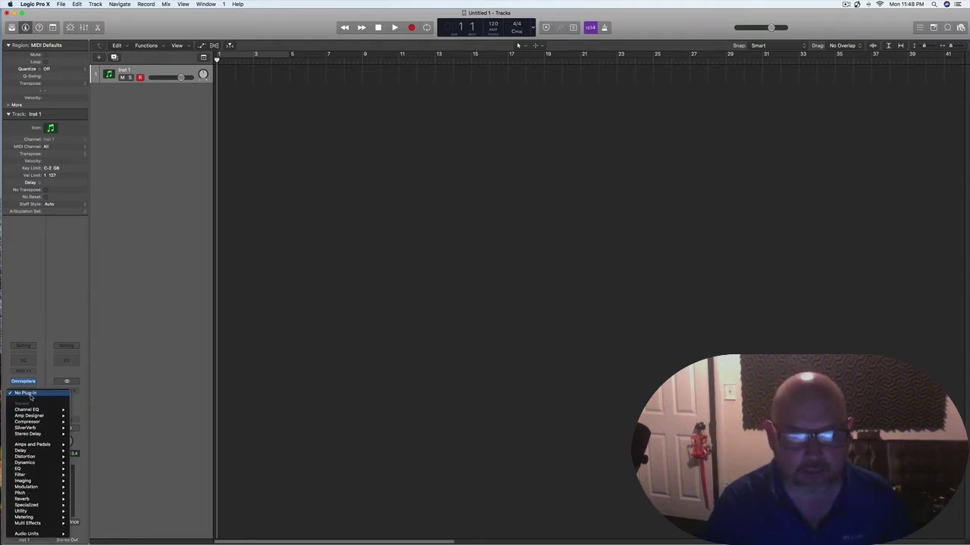
{"action": "mouse_move", "coordinate": [39, 446]}
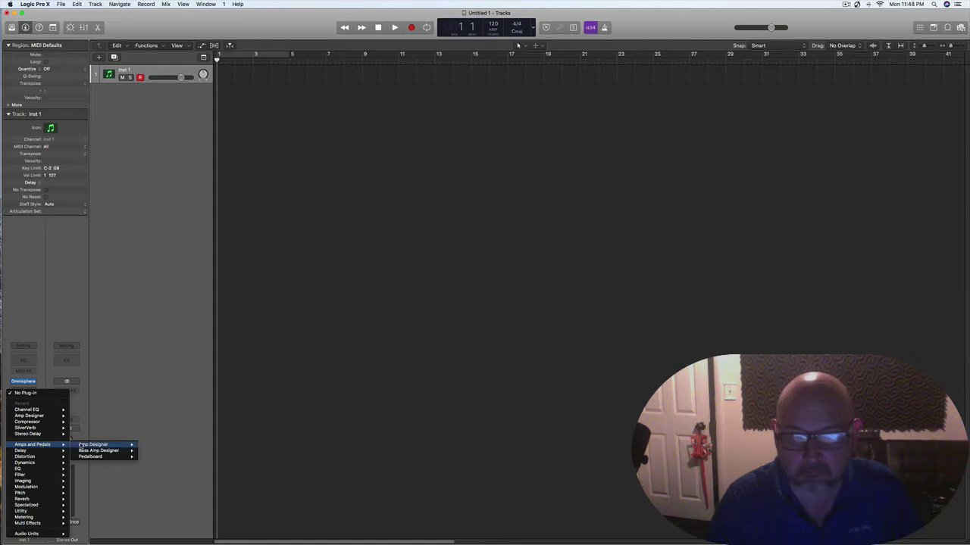
{"action": "left_click", "coordinate": [95, 445]}
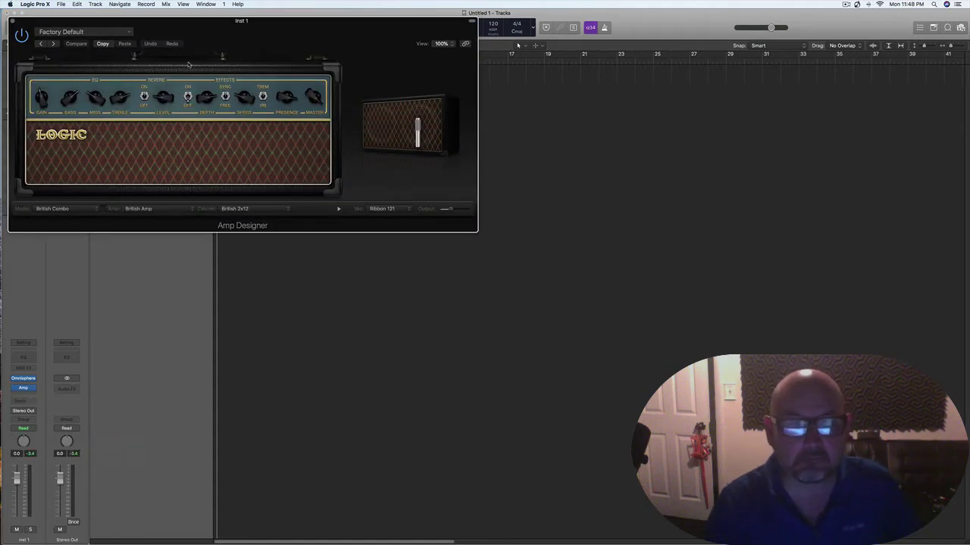
{"action": "left_click_drag", "start_coordinate": [184, 21], "coordinate": [433, 104]}
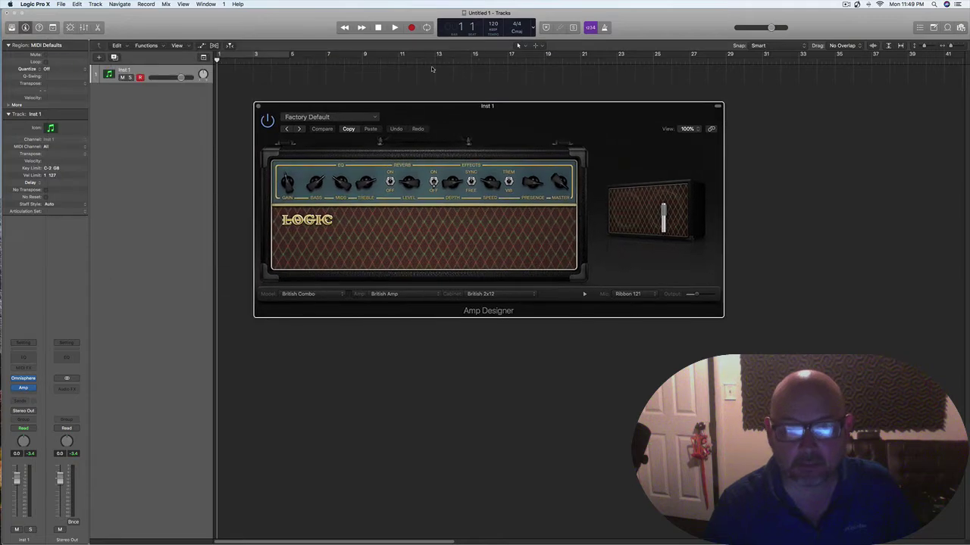
Step: Adjust Amp Designer's EQ knobs and load the British Combo Clean preset from the 01 Clean category
{"action": "left_click_drag", "start_coordinate": [313, 181], "coordinate": [316, 189]}
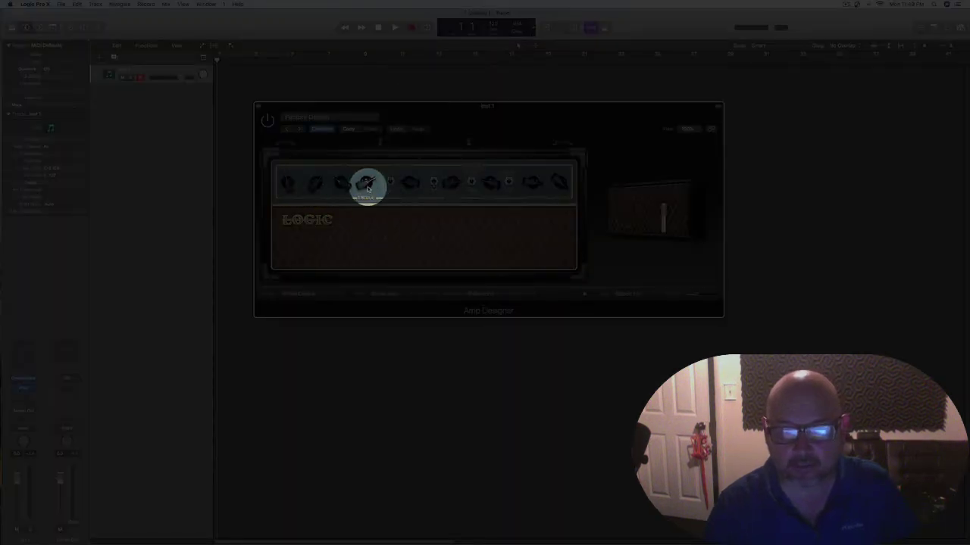
{"action": "left_click", "coordinate": [372, 116]}
{"action": "mouse_move", "coordinate": [352, 264]}
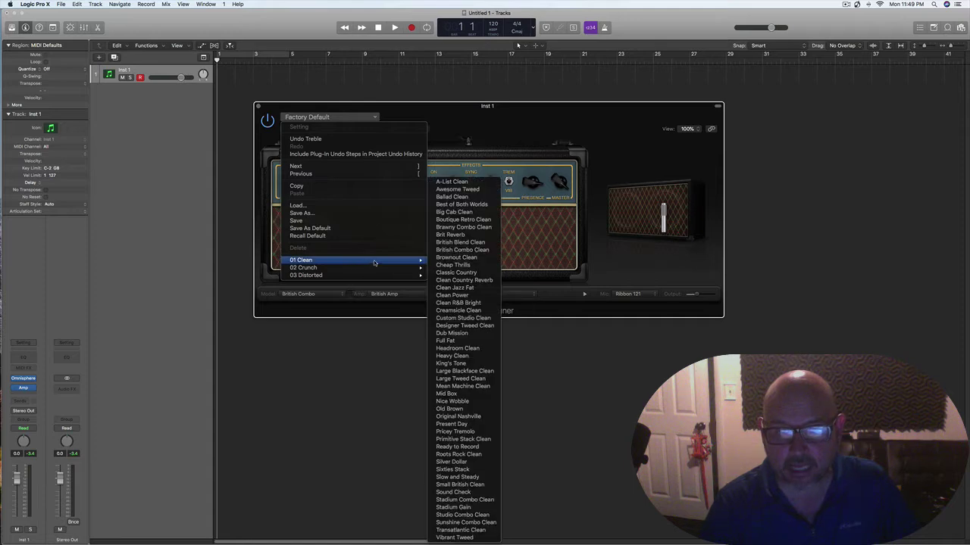
{"action": "left_click", "coordinate": [464, 250]}
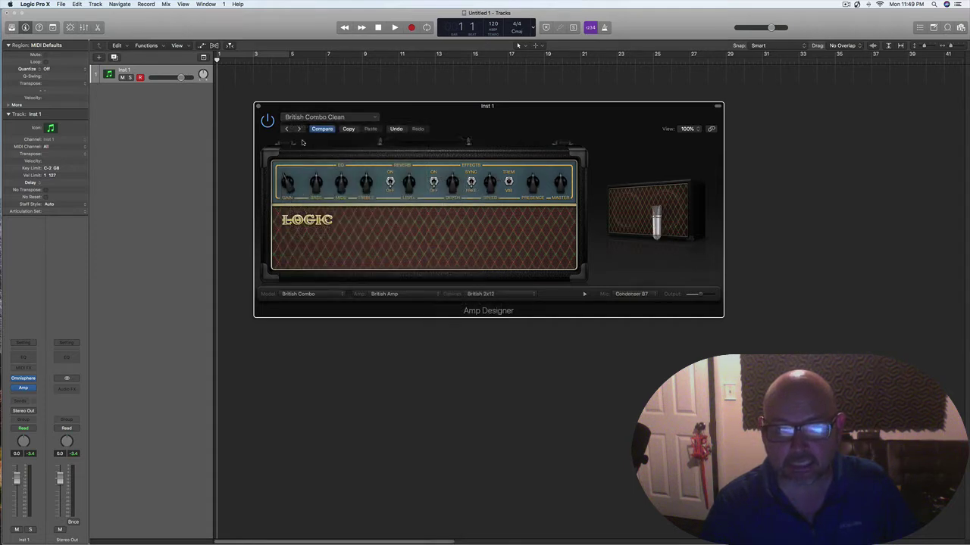
Step: Load the Little Big Distort preset from Amp Designer's 03 Distorted category
{"action": "left_click", "coordinate": [364, 117]}
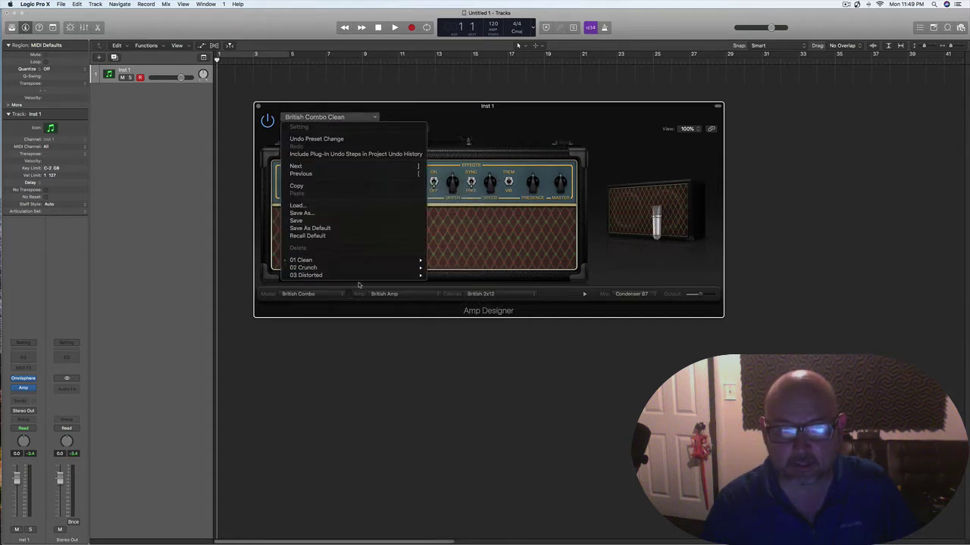
{"action": "mouse_move", "coordinate": [358, 275]}
{"action": "left_click", "coordinate": [458, 358]}
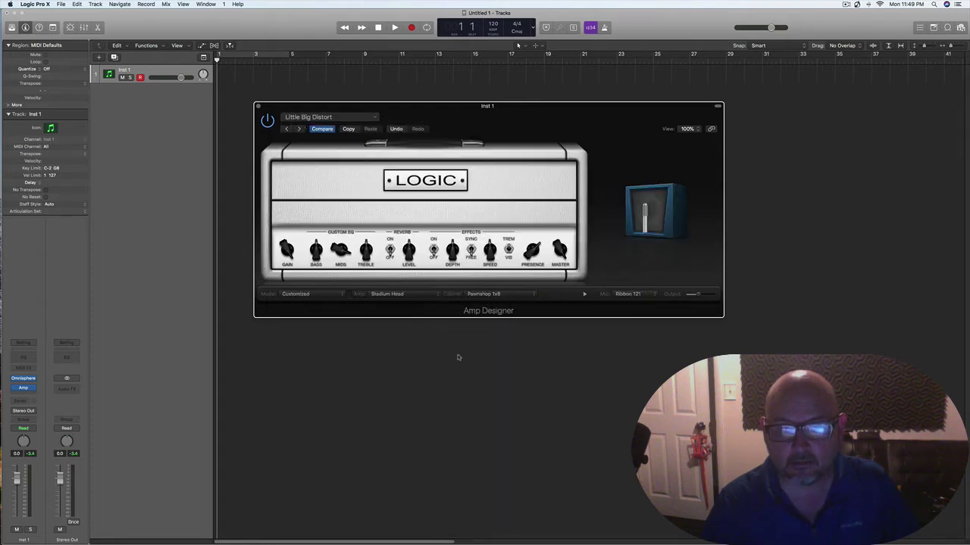
Step: Set the amp's microphone to Dynamic 57, adjust its position in front of the cabinet and close Amp Designer
{"action": "mouse_move", "coordinate": [644, 228]}
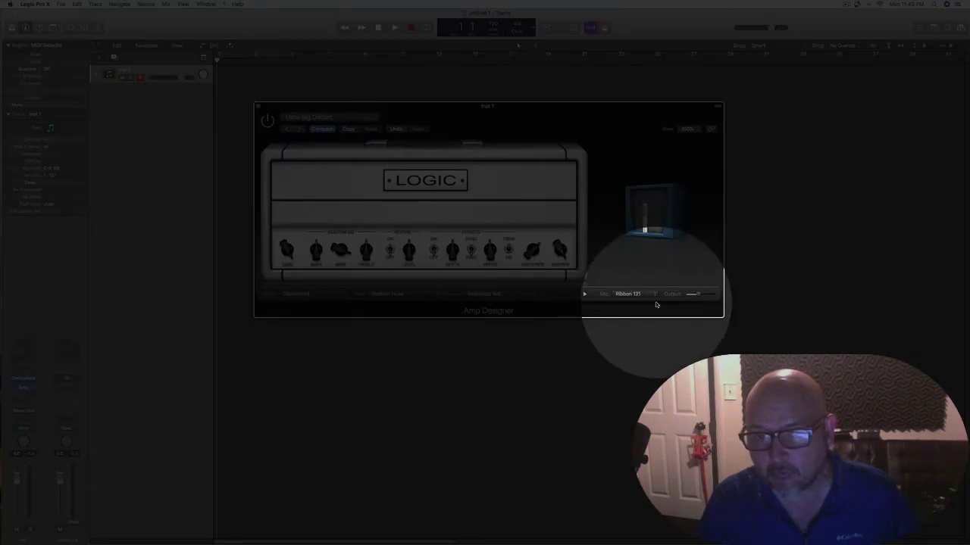
{"action": "left_click", "coordinate": [642, 294]}
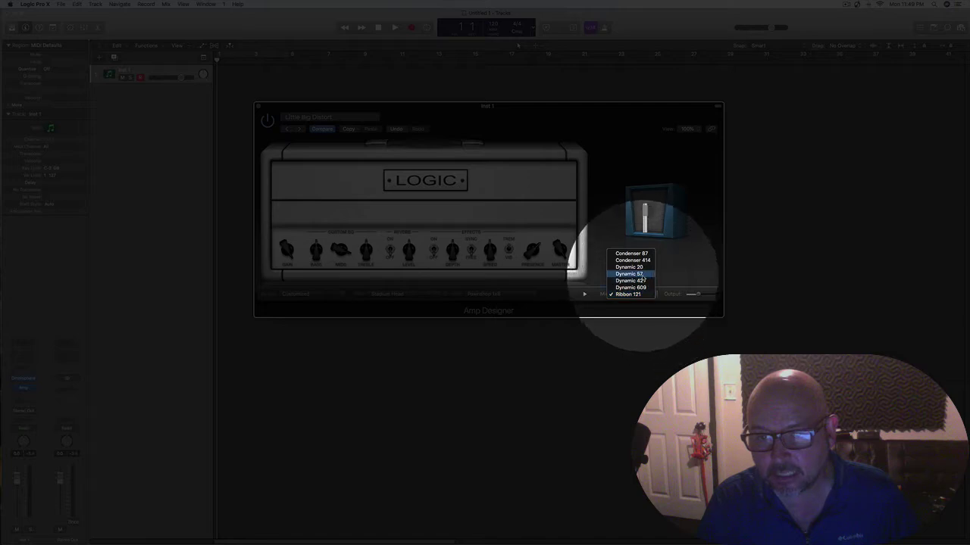
{"action": "left_click", "coordinate": [642, 274]}
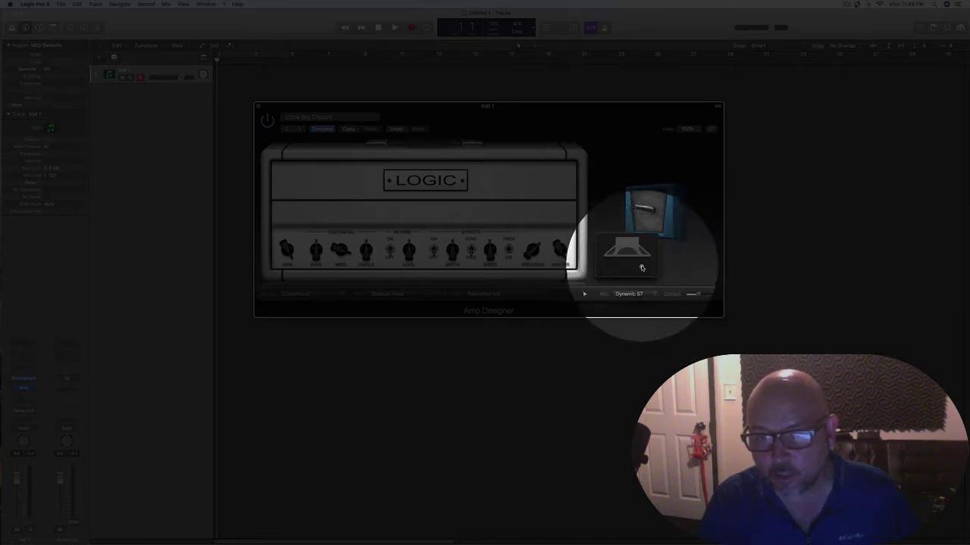
{"action": "left_click_drag", "start_coordinate": [633, 274], "coordinate": [650, 261]}
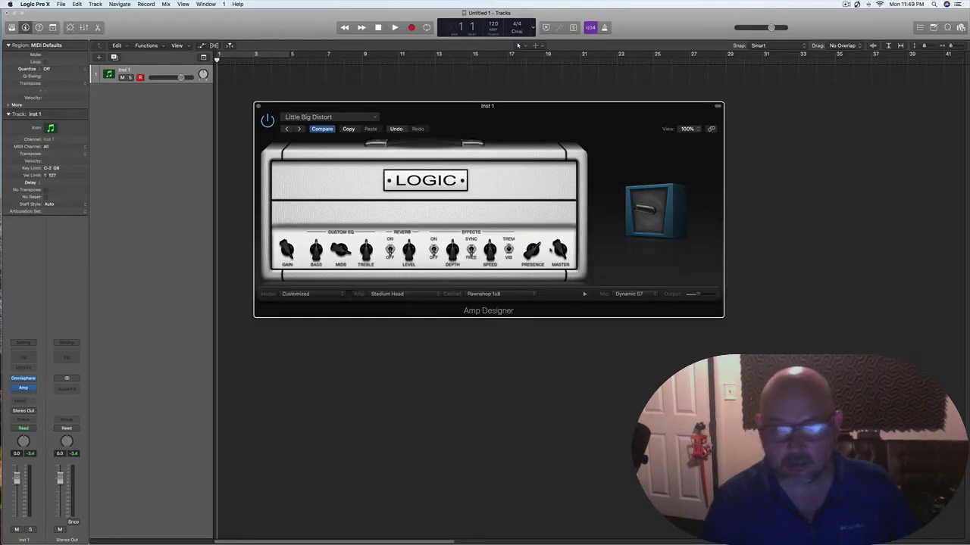
{"action": "left_click", "coordinate": [257, 106]}
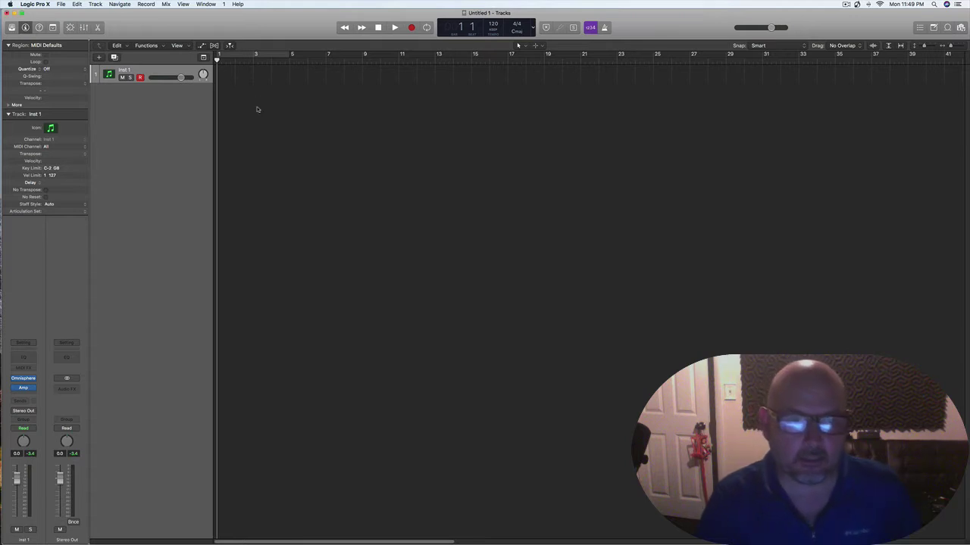
{"action": "left_click", "coordinate": [32, 390]}
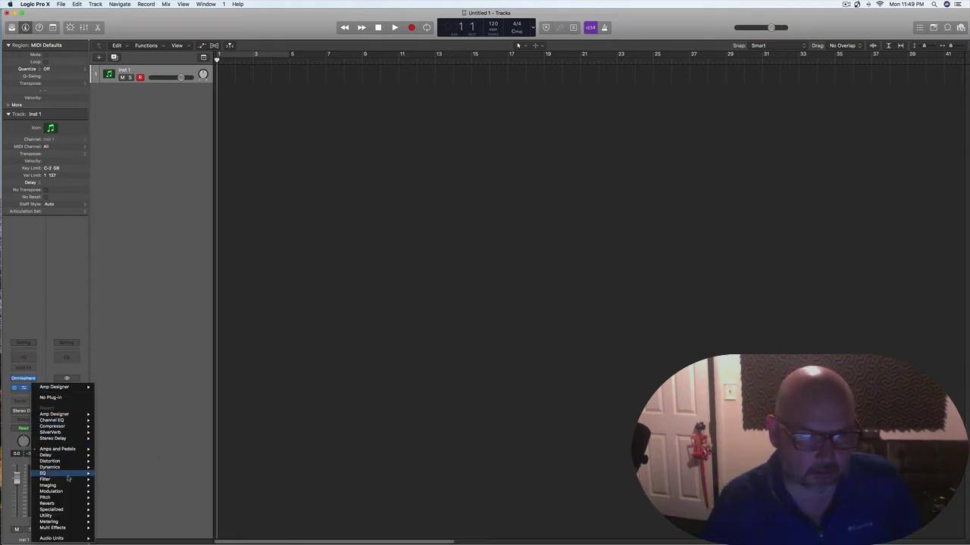
{"action": "mouse_move", "coordinate": [67, 499]}
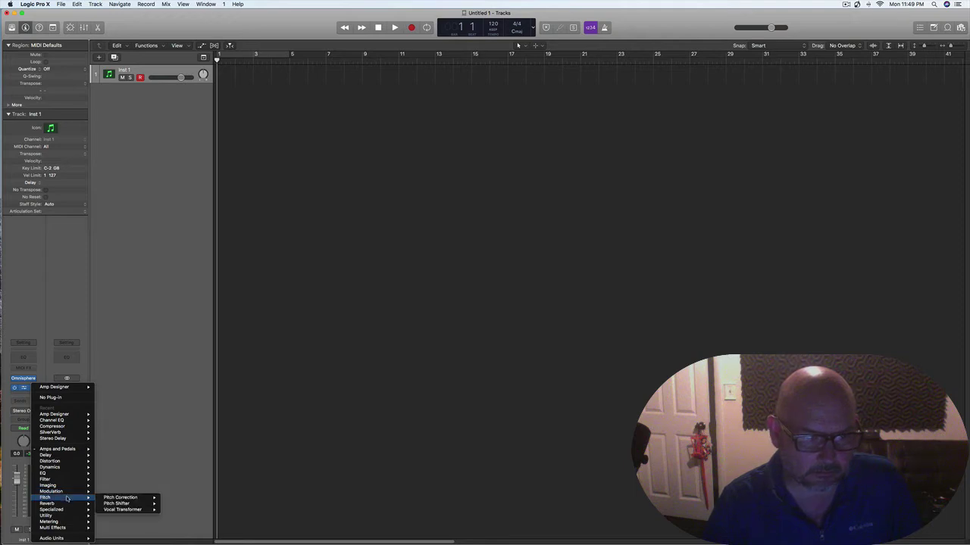
{"action": "mouse_move", "coordinate": [59, 517]}
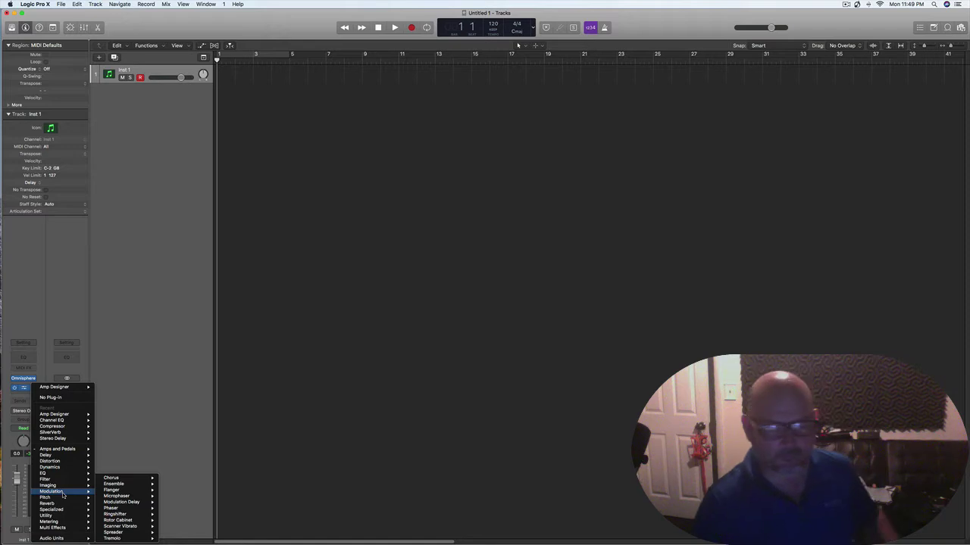
{"action": "left_click", "coordinate": [187, 383]}
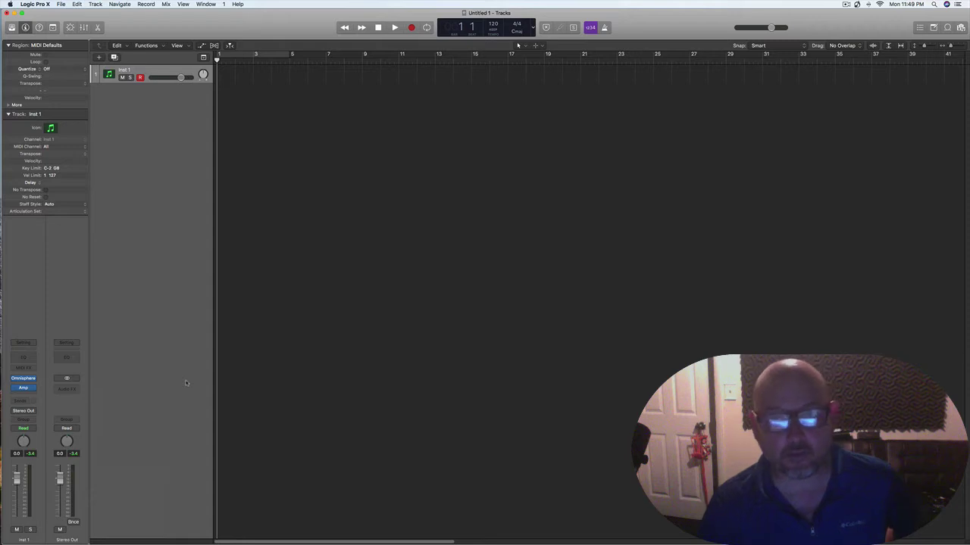
Step: Remove the Amp Designer effect and the Omnisphere instrument from the Inst 1 track
{"action": "left_click", "coordinate": [33, 389]}
{"action": "left_click", "coordinate": [44, 399]}
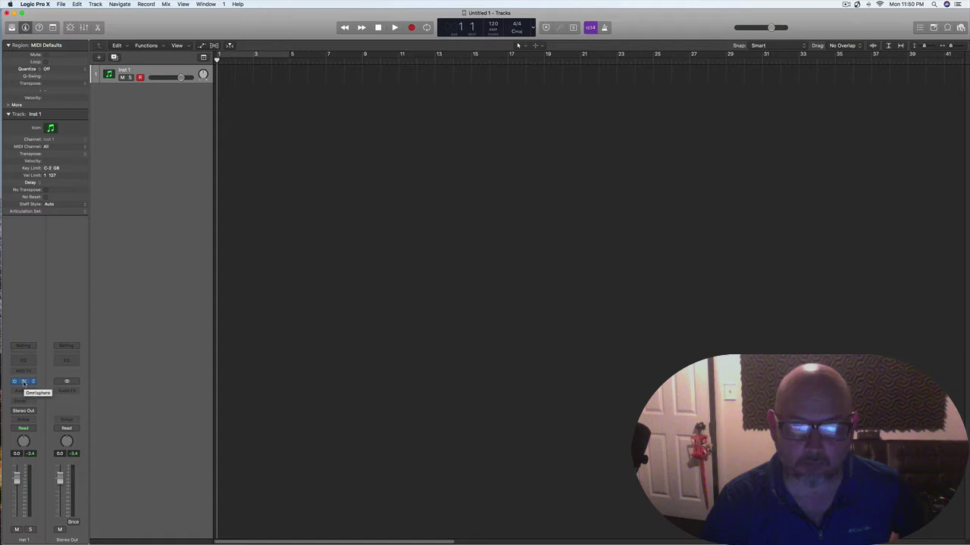
{"action": "left_click", "coordinate": [31, 382]}
{"action": "mouse_move", "coordinate": [33, 387]}
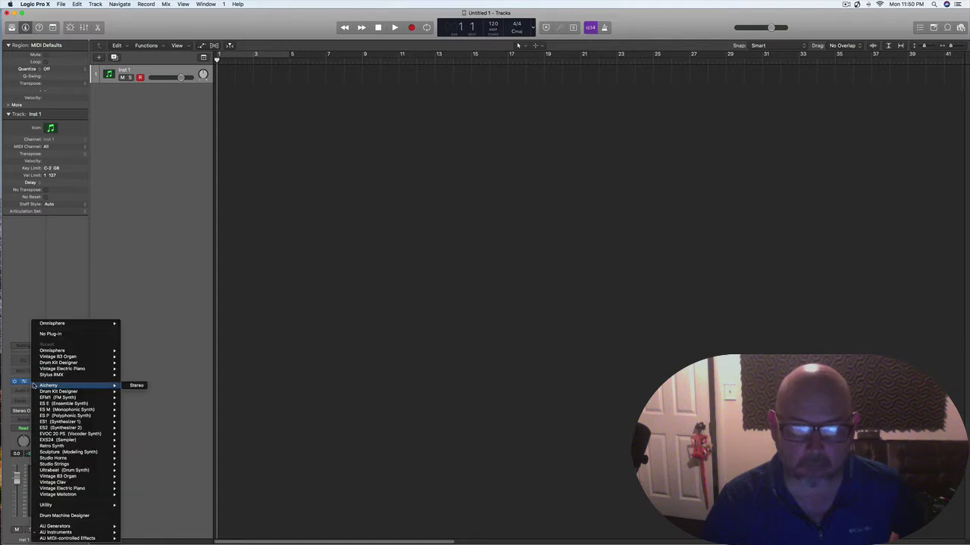
{"action": "left_click", "coordinate": [44, 334]}
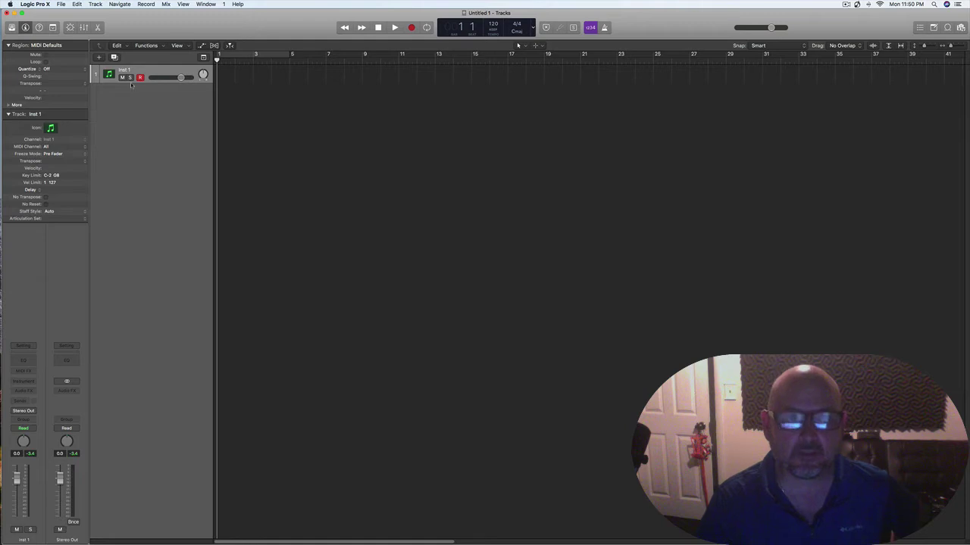
Step: Create a new multi-timbral software instrument with 4 parts
{"action": "left_click", "coordinate": [99, 58]}
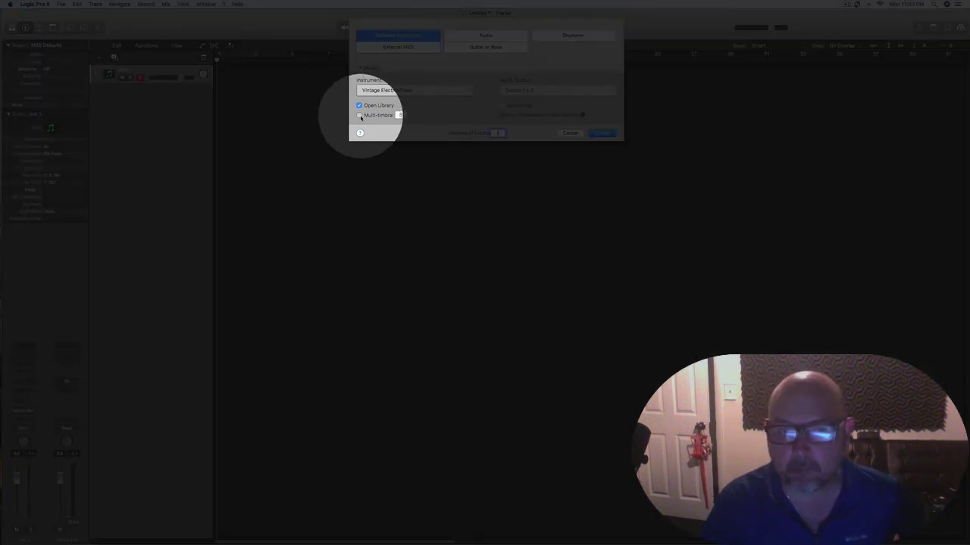
{"action": "left_click", "coordinate": [359, 115]}
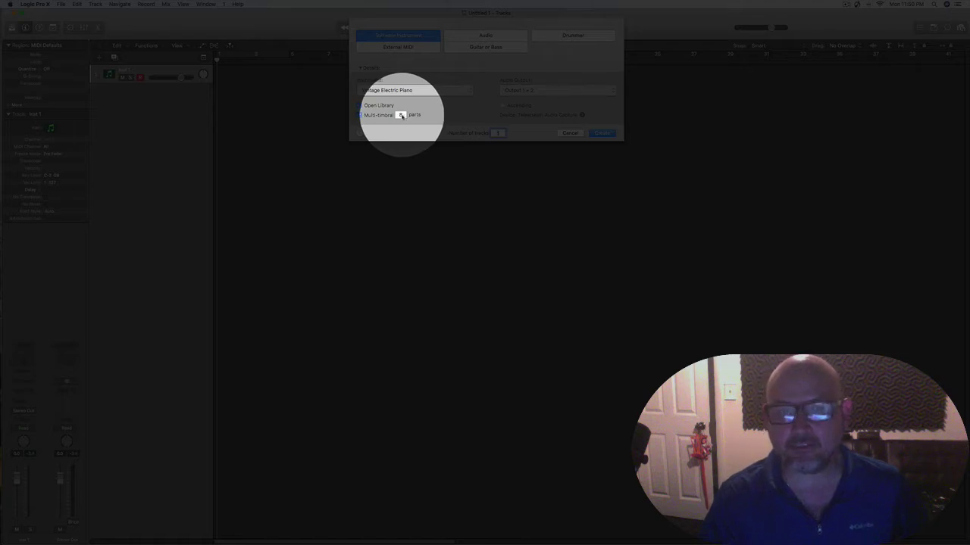
{"action": "left_click", "coordinate": [404, 115]}
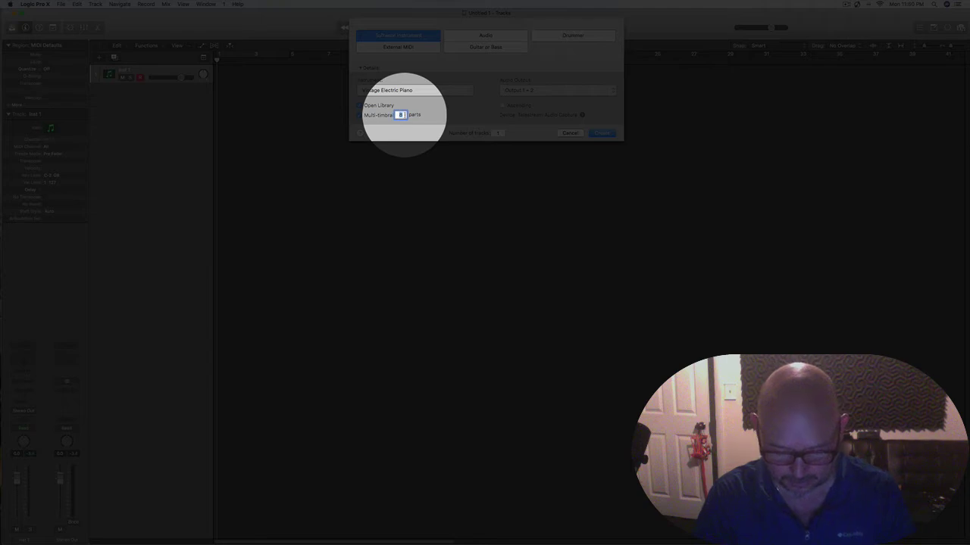
{"action": "type", "text": "4"}
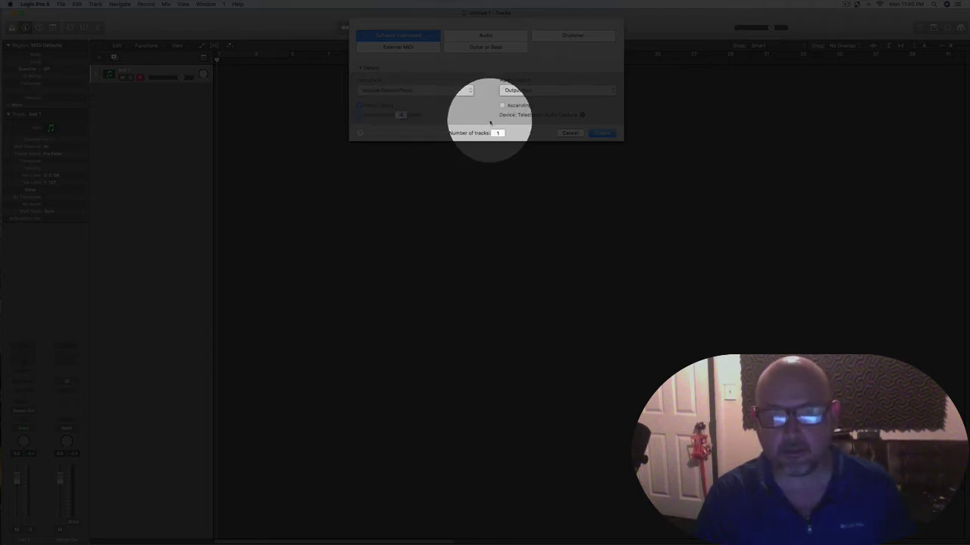
{"action": "left_click", "coordinate": [603, 134]}
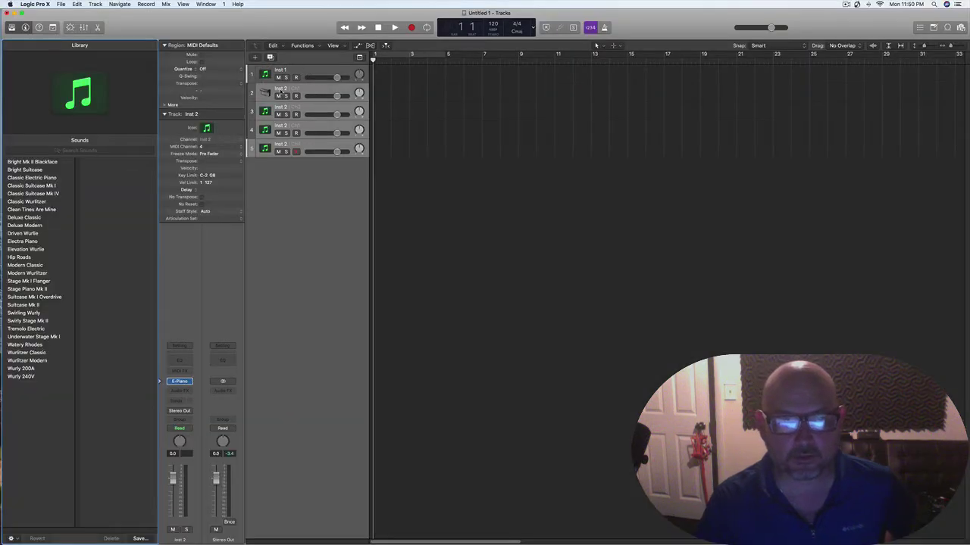
Step: Rename the four new instrument tracks Stylus 1, Stylus 2, Stylus 3 and Stylus 4, and hide the Library
{"action": "double_click", "coordinate": [281, 90]}
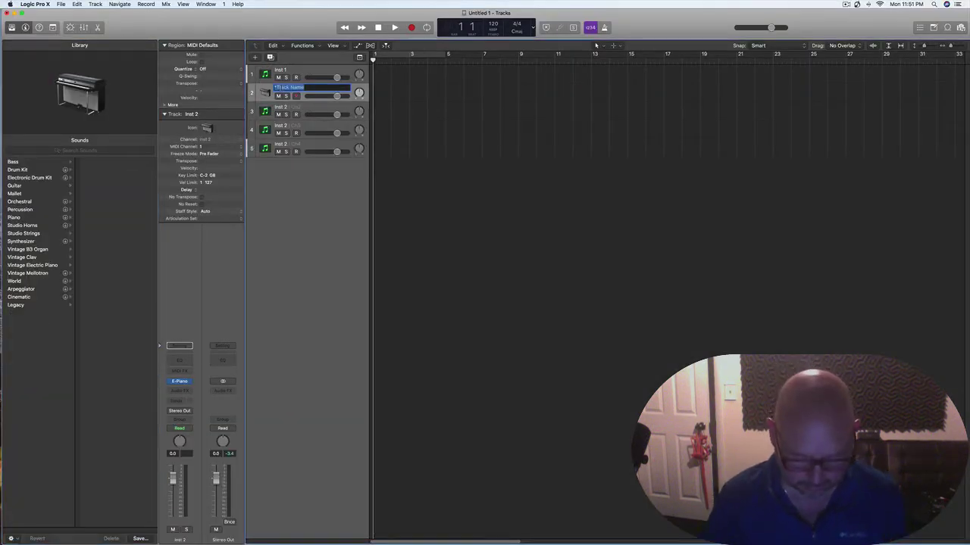
{"action": "type", "text": "Tylus"}
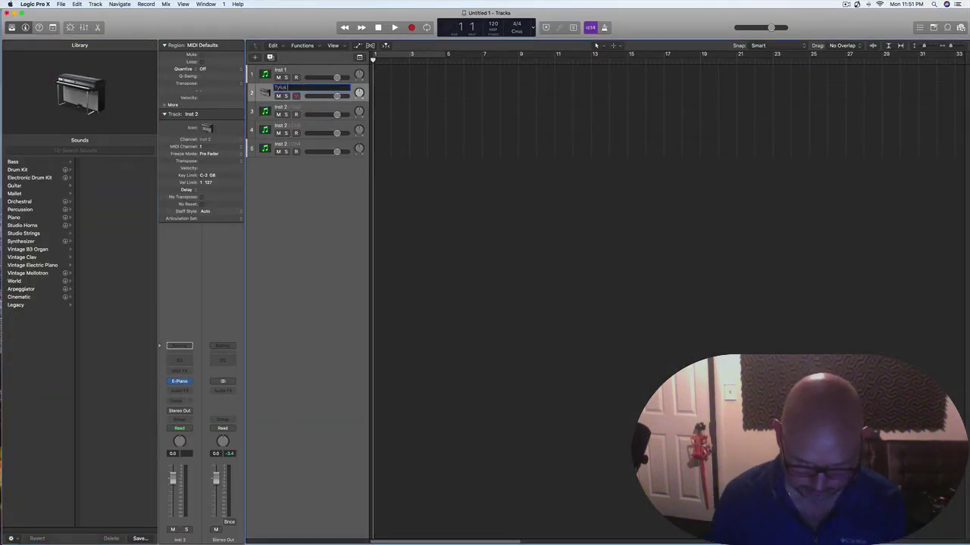
{"action": "type", "text": " 1"}
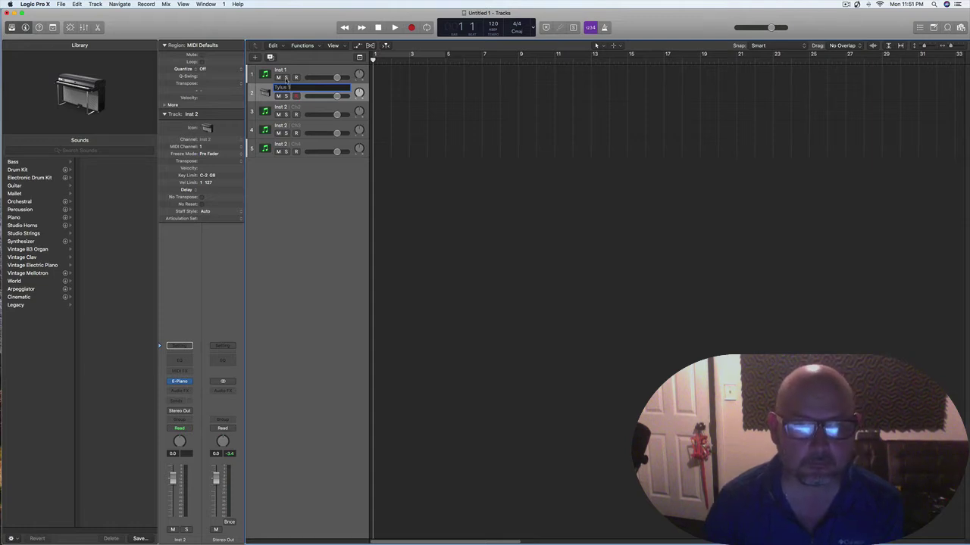
{"action": "key", "text": "Return"}
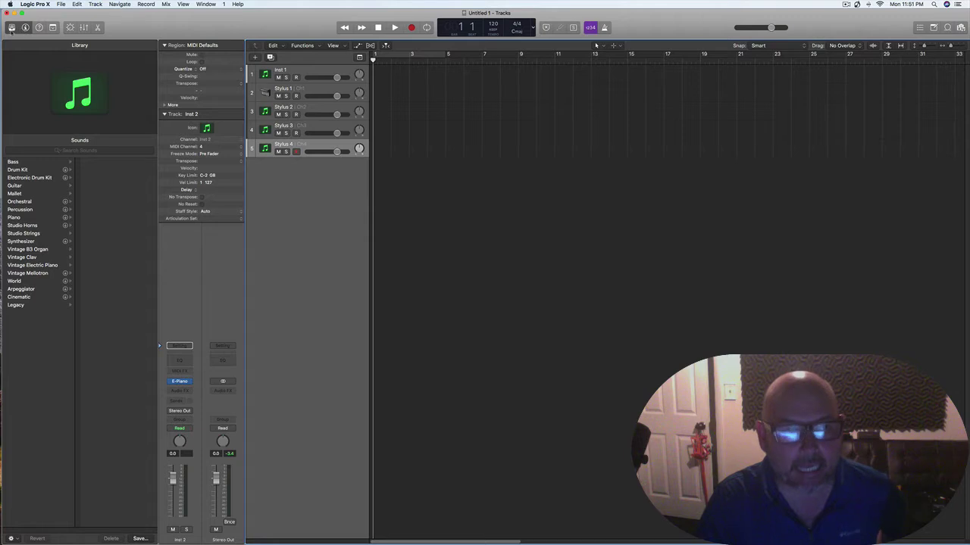
{"action": "key", "text": "y"}
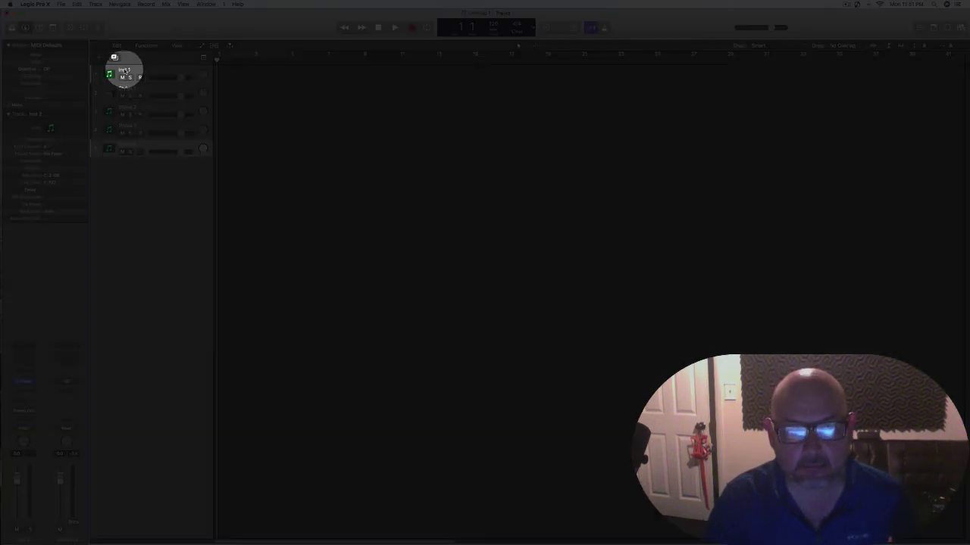
Step: Rename the first track, Inst 1, as Piano
{"action": "left_click", "coordinate": [125, 71]}
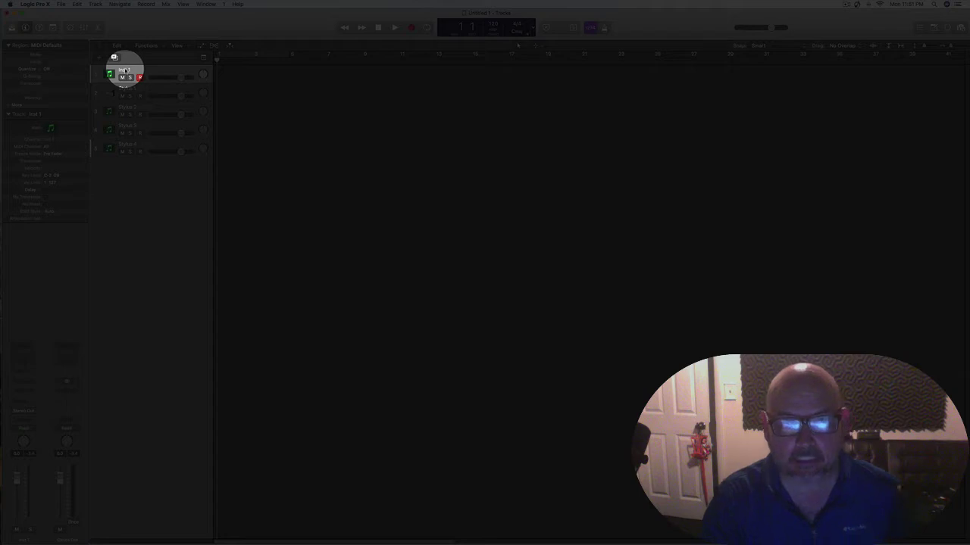
{"action": "double_click", "coordinate": [125, 70]}
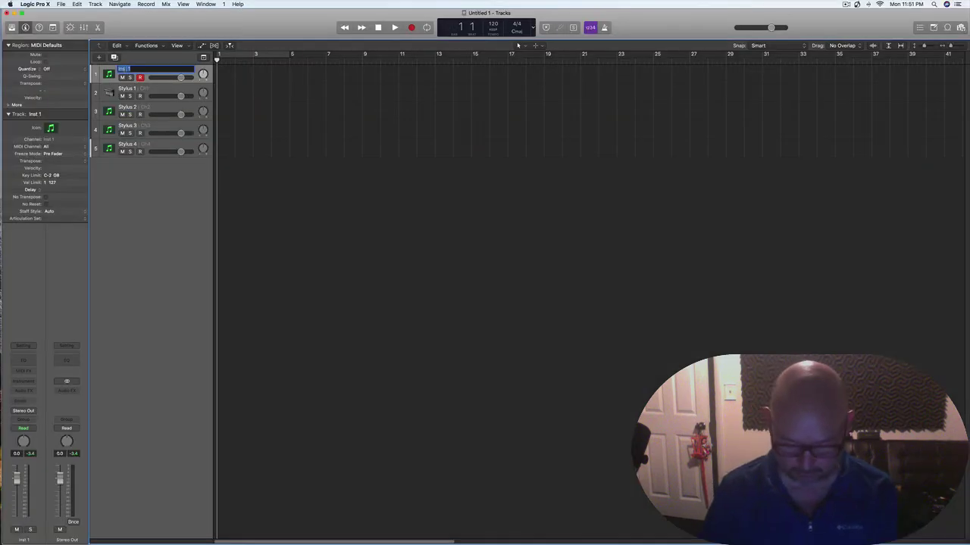
{"action": "type", "text": "S"}
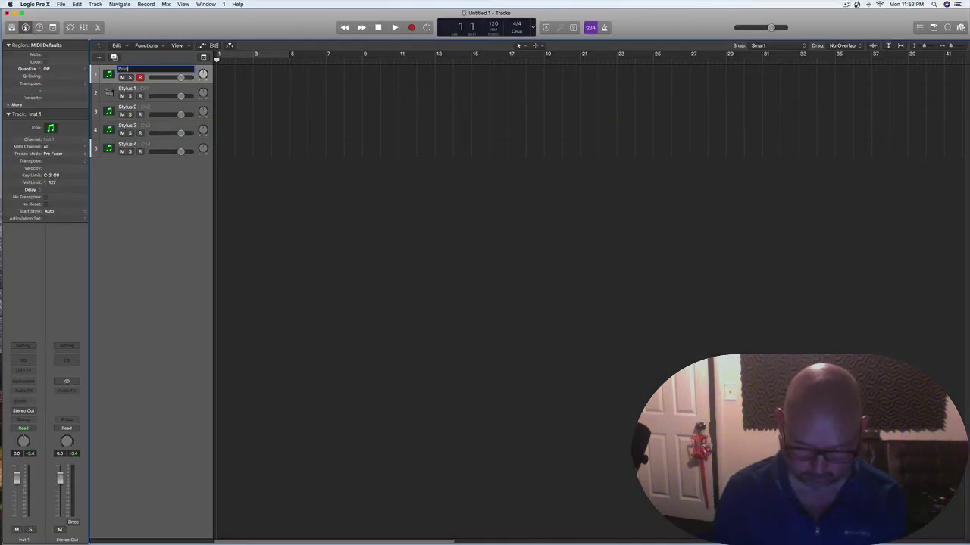
{"action": "key", "text": "Return"}
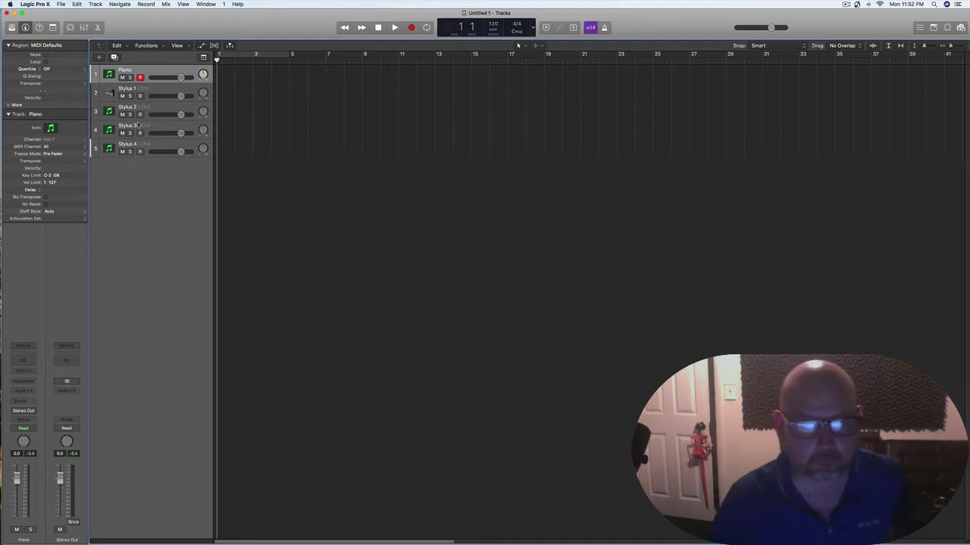
Step: Replace the electric piano on the Stylus 1 track with Spectrasonics Stylus RMX and move its window over the empty arrange area
{"action": "left_click", "coordinate": [121, 89]}
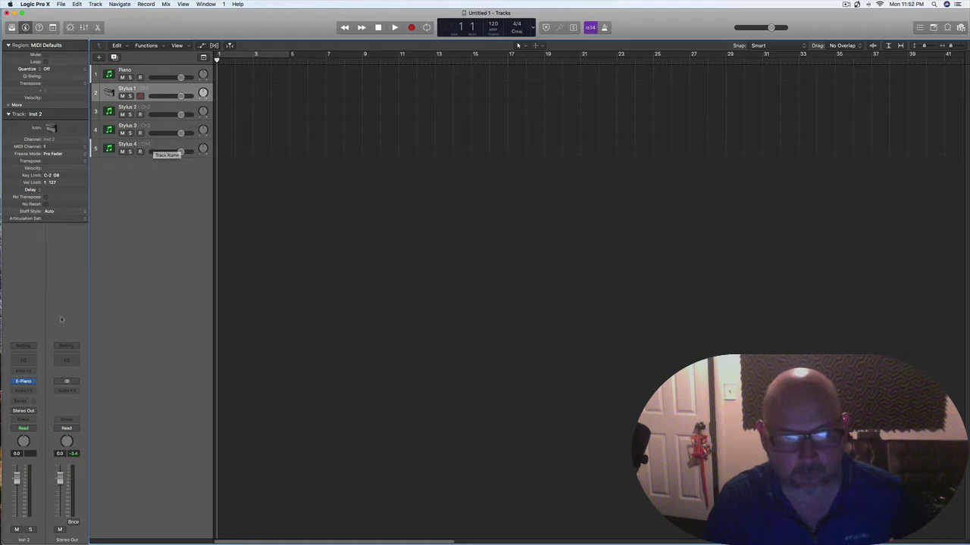
{"action": "left_click", "coordinate": [24, 383]}
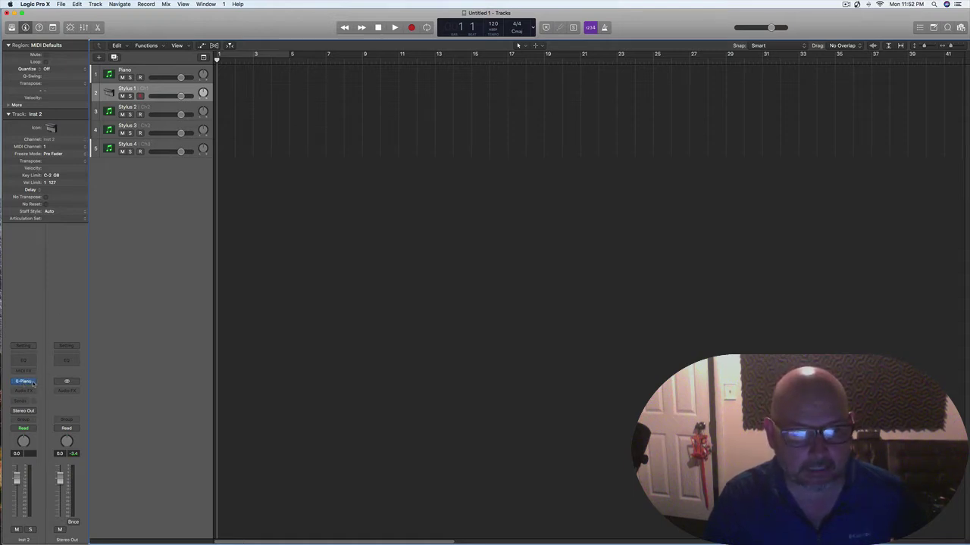
{"action": "left_click", "coordinate": [33, 383]}
{"action": "mouse_move", "coordinate": [68, 533]}
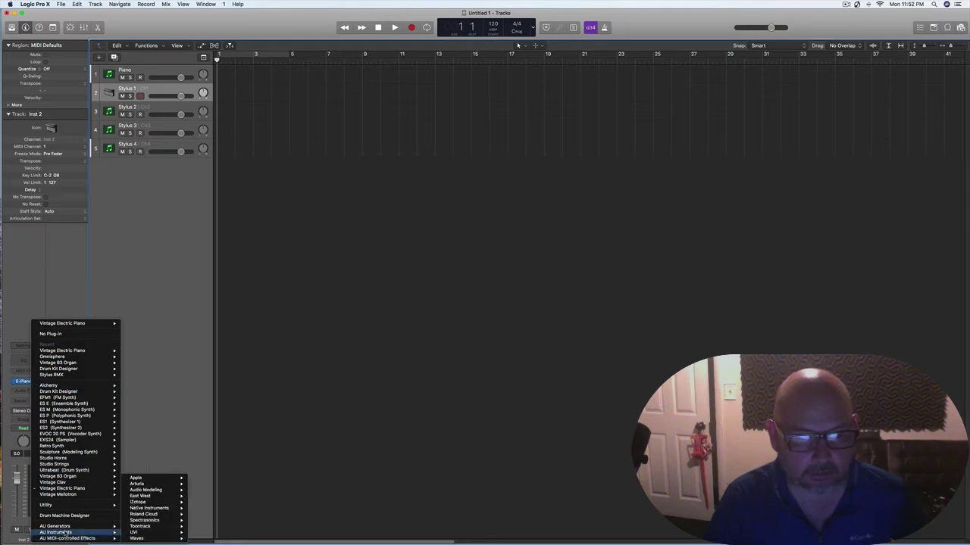
{"action": "mouse_move", "coordinate": [177, 527]}
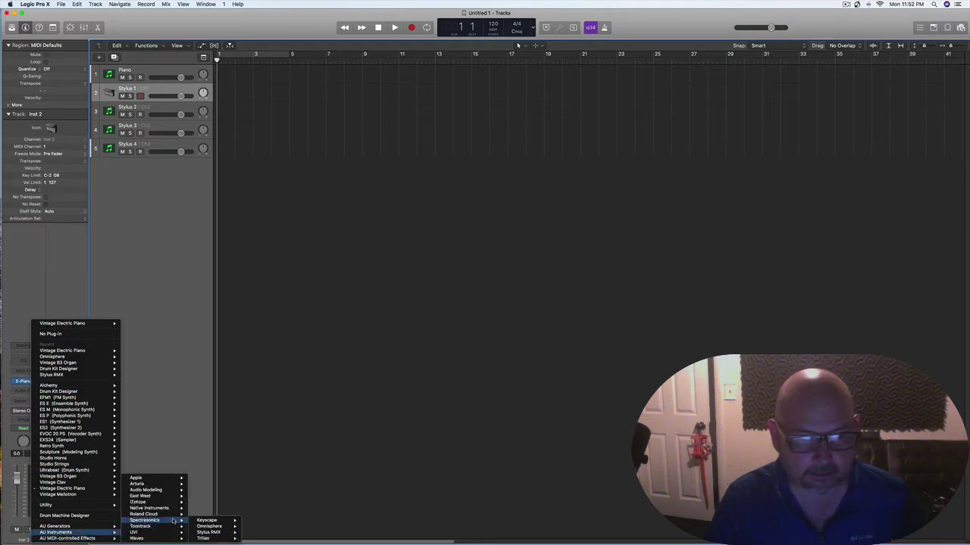
{"action": "mouse_move", "coordinate": [214, 533]}
{"action": "left_click", "coordinate": [254, 534]}
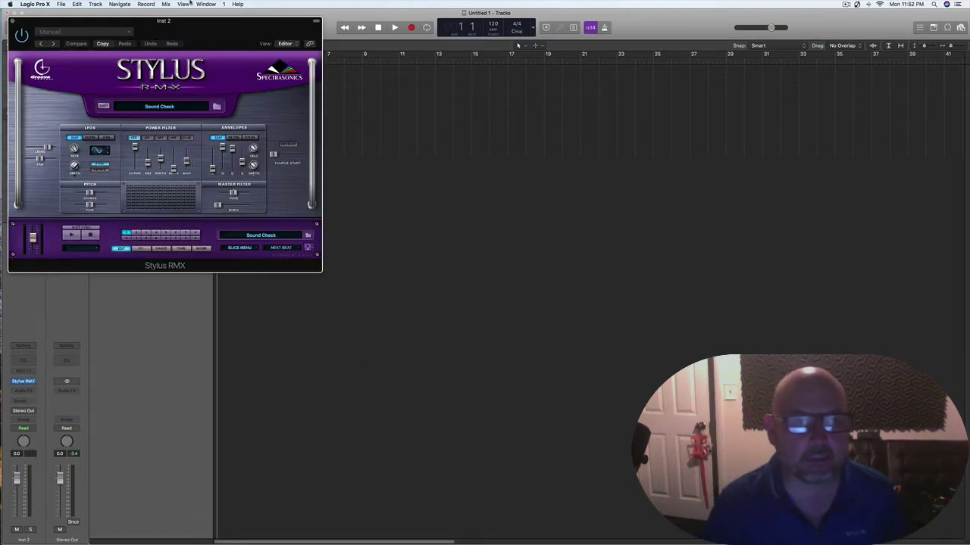
{"action": "left_click_drag", "start_coordinate": [187, 24], "coordinate": [542, 138]}
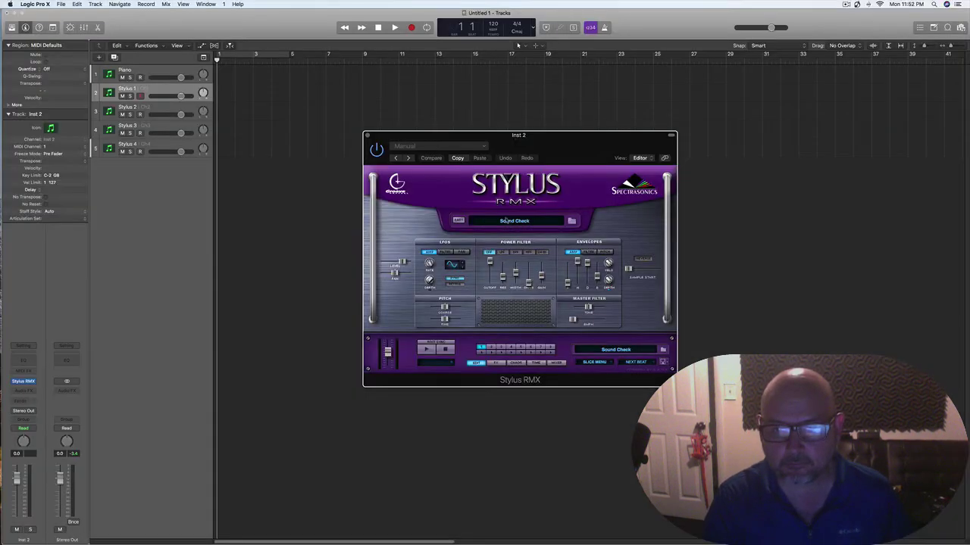
Step: Open the sound browser in Stylus RMX and move the plug-in window farther down the arrange area
{"action": "left_click", "coordinate": [508, 221]}
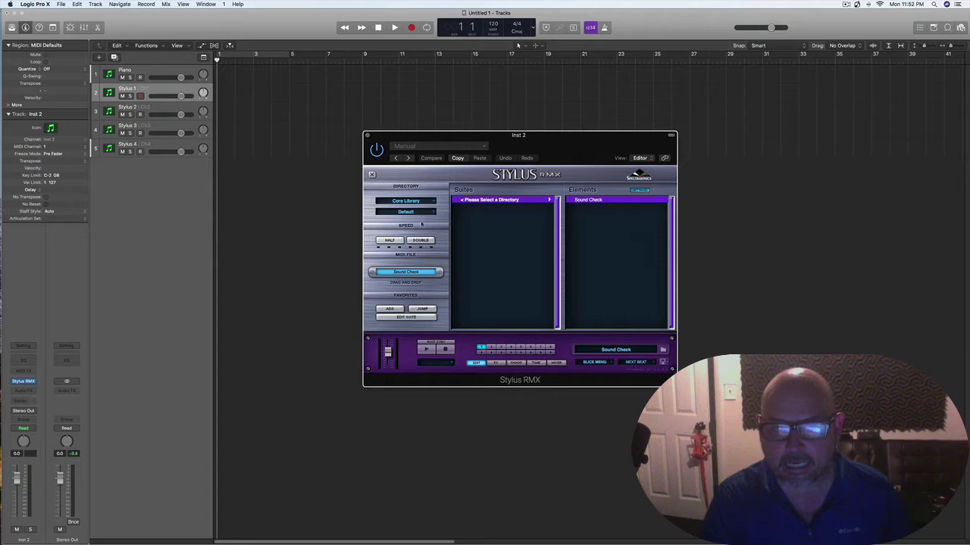
{"action": "left_click", "coordinate": [406, 201]}
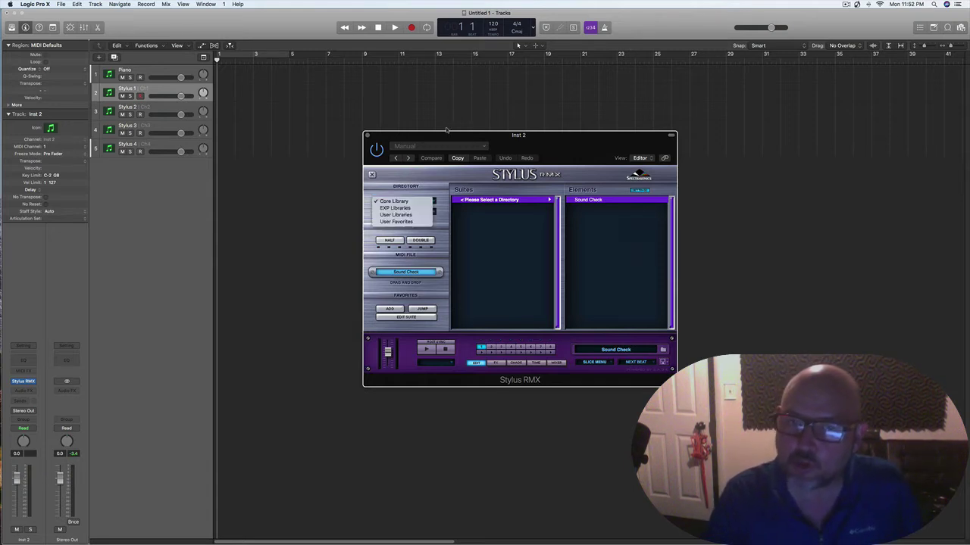
{"action": "left_click", "coordinate": [447, 133]}
{"action": "left_click_drag", "start_coordinate": [447, 133], "coordinate": [487, 207]}
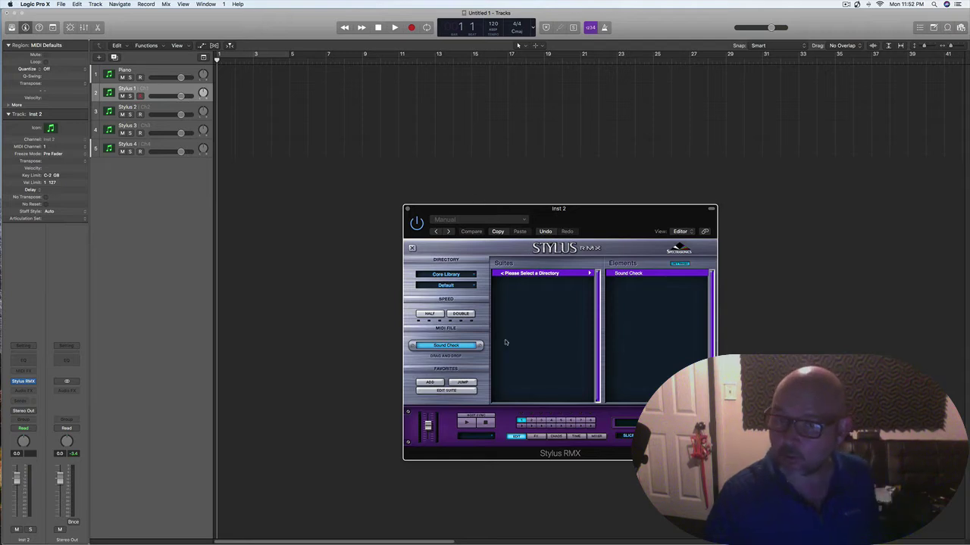
Step: Load the 70-Eden Combo element from the 70-Eden suite in the Core Library's RMX Grooves directory and start playing it
{"action": "left_click", "coordinate": [444, 275]}
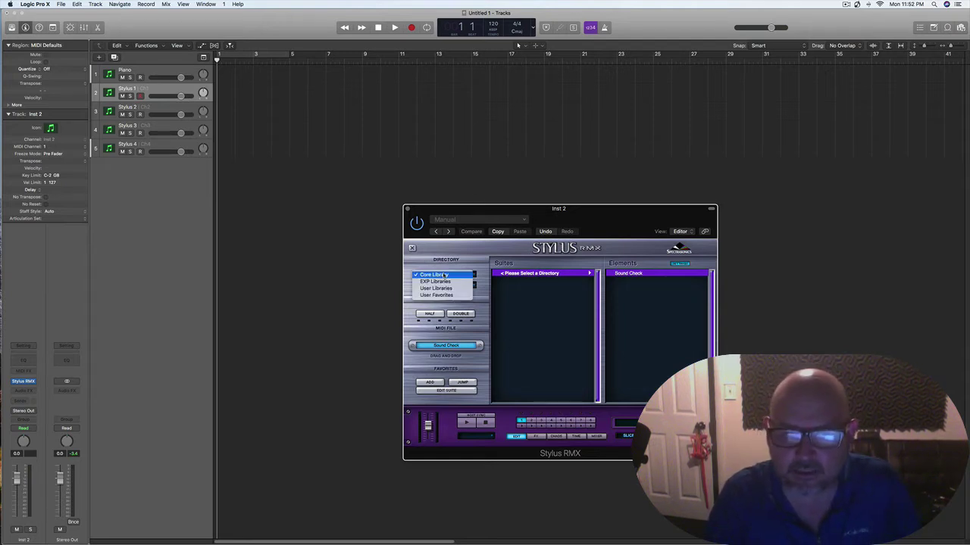
{"action": "left_click", "coordinate": [449, 274]}
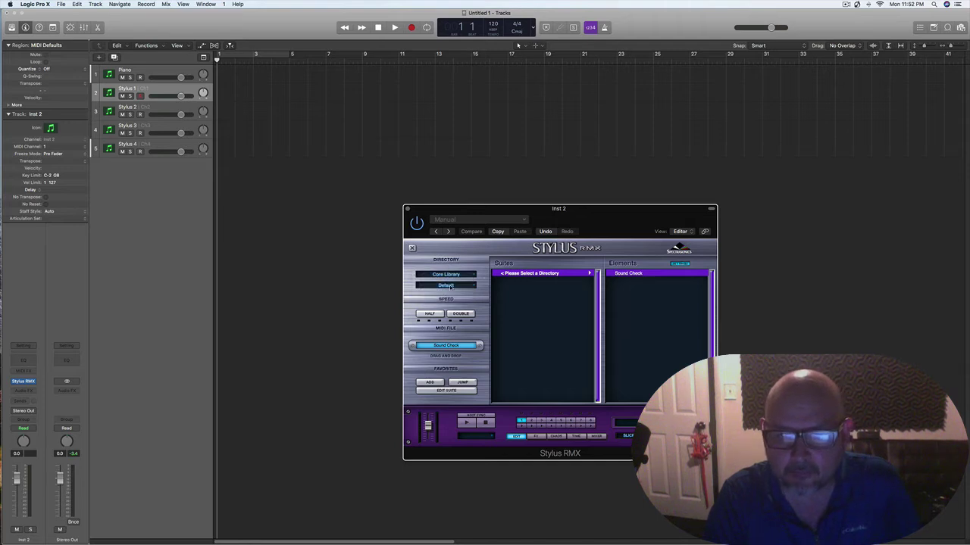
{"action": "left_click", "coordinate": [449, 285]}
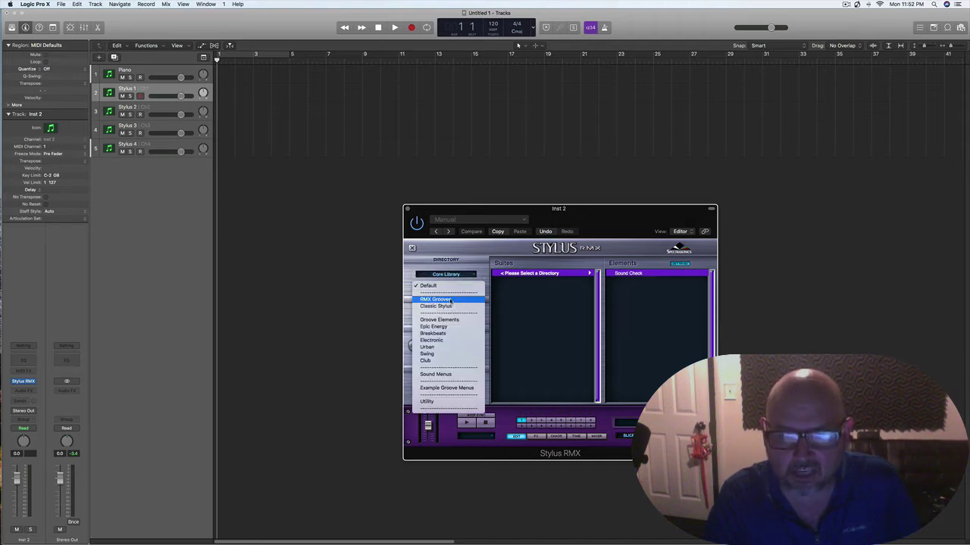
{"action": "left_click", "coordinate": [447, 299]}
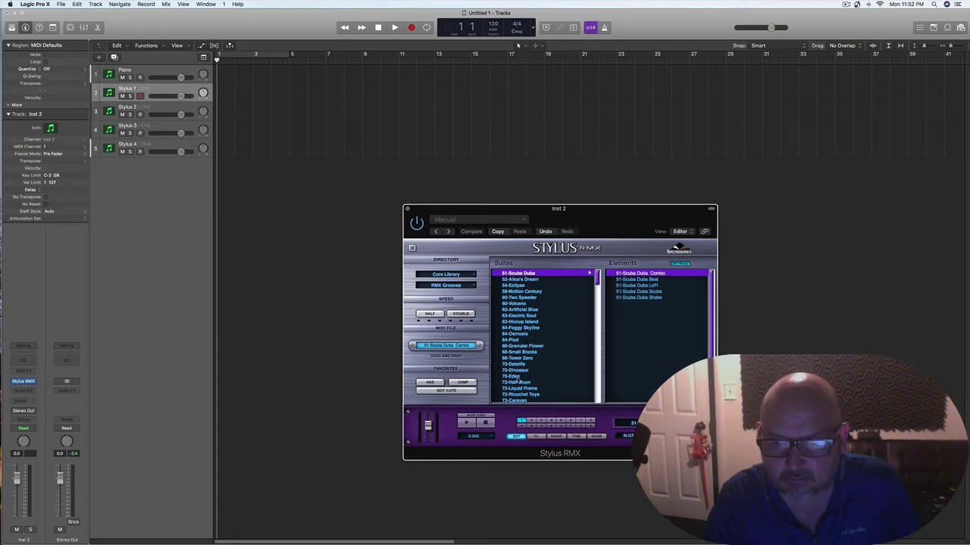
{"action": "left_click", "coordinate": [516, 376]}
{"action": "left_click", "coordinate": [632, 274]}
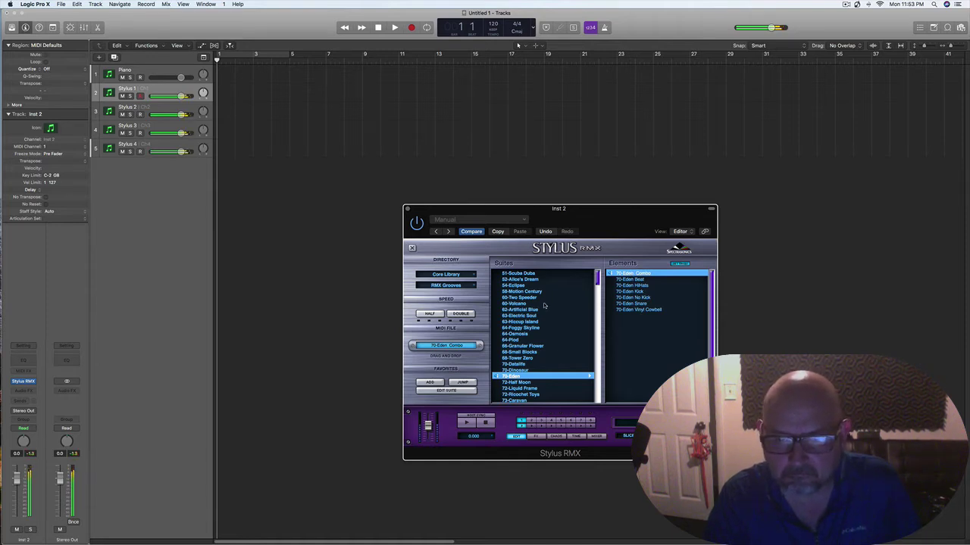
Step: Place the 70-Eden Combo MIDI groove at bar 1 on the Stylus 1 track and set a cycle range from bar 1 to 5
{"action": "left_click_drag", "start_coordinate": [523, 218], "coordinate": [605, 203]}
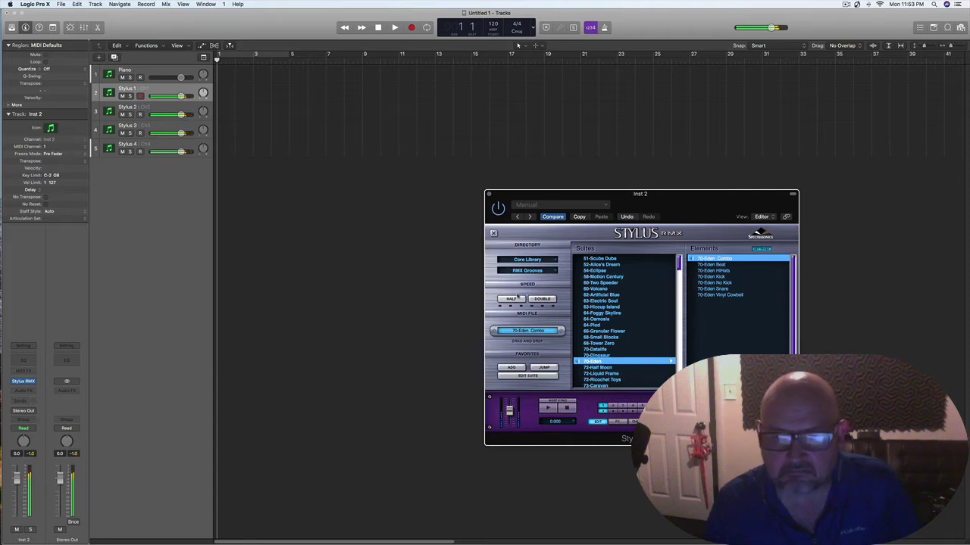
{"action": "left_click_drag", "start_coordinate": [528, 335], "coordinate": [220, 91]}
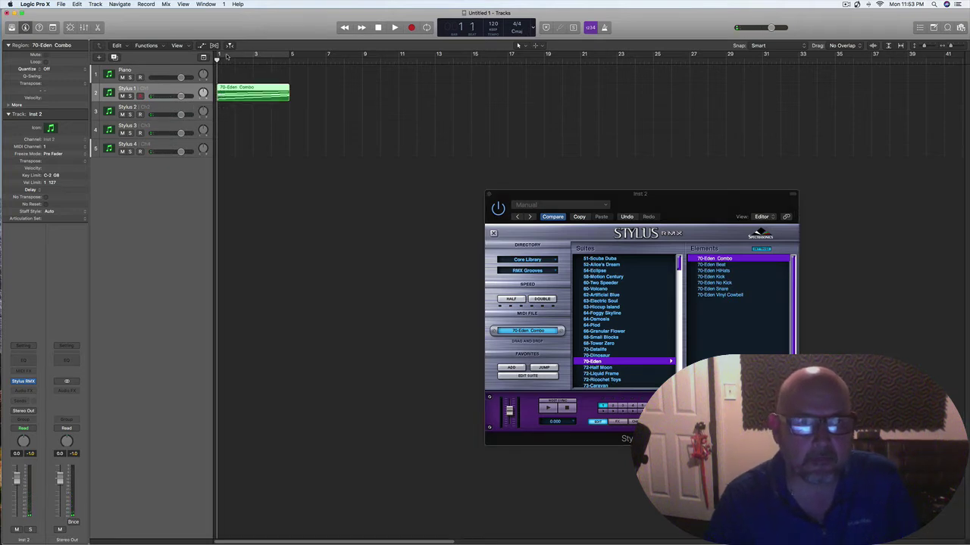
{"action": "left_click_drag", "start_coordinate": [227, 57], "coordinate": [292, 57]}
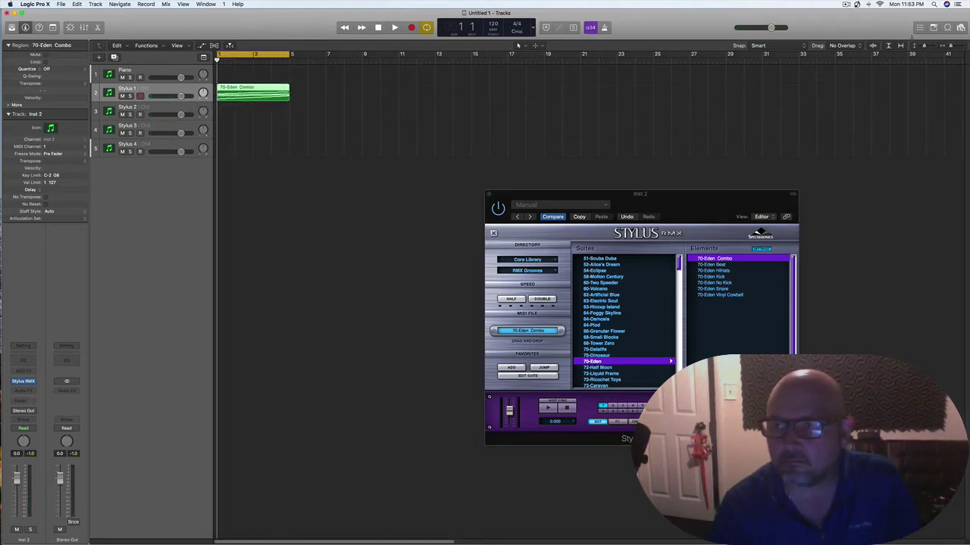
{"action": "left_click", "coordinate": [951, 47]}
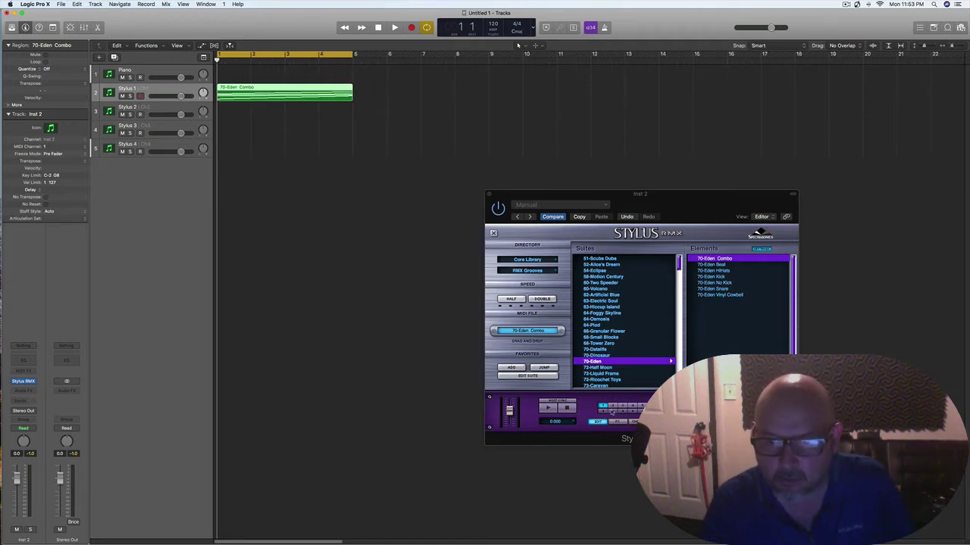
Step: Switch Stylus RMX to part 2 and open the Kicks 4x4 suite in the Groove Elements directory
{"action": "left_click", "coordinate": [611, 408]}
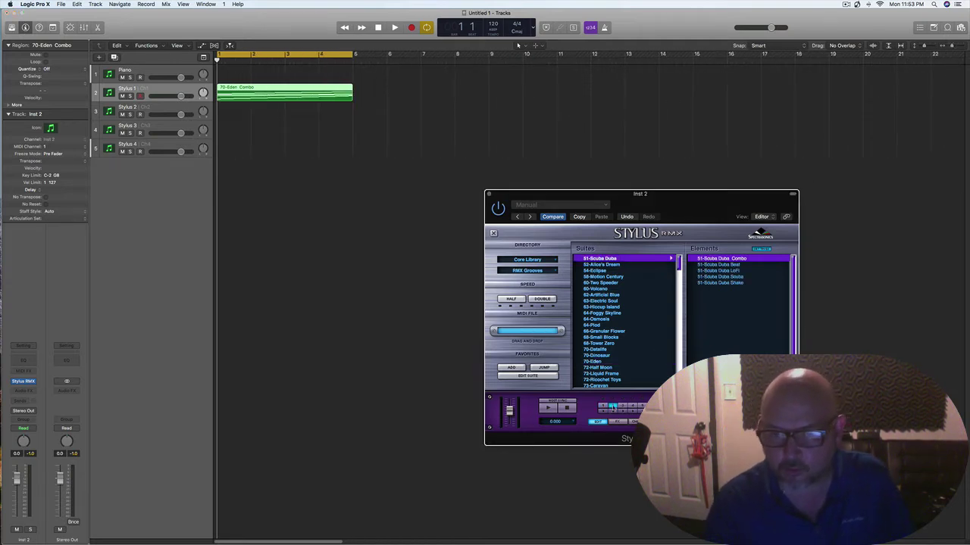
{"action": "left_click", "coordinate": [528, 270]}
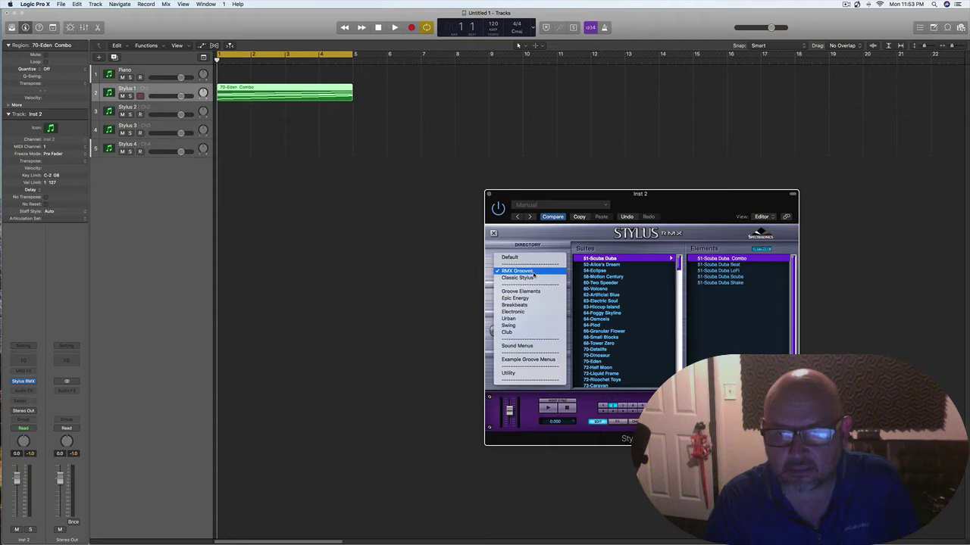
{"action": "left_click", "coordinate": [534, 291]}
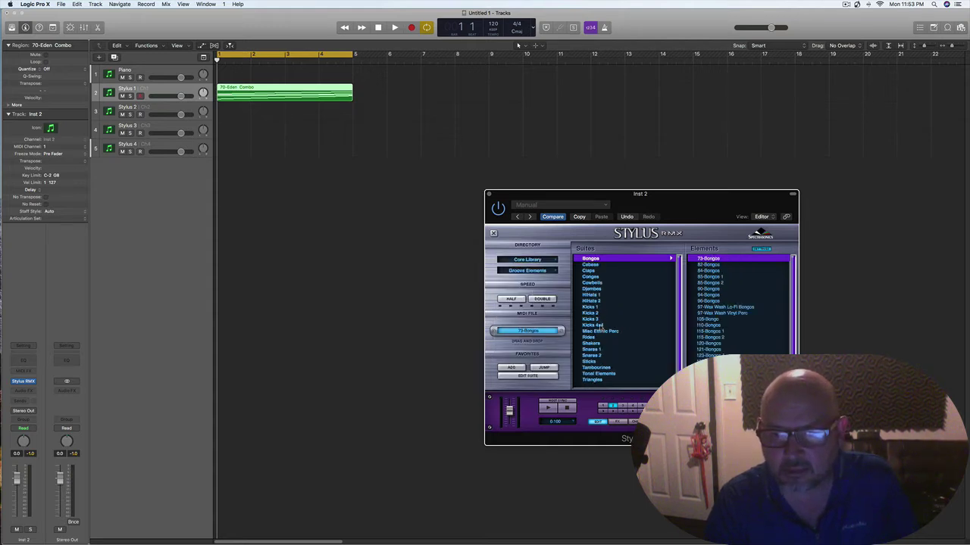
{"action": "left_click", "coordinate": [594, 325]}
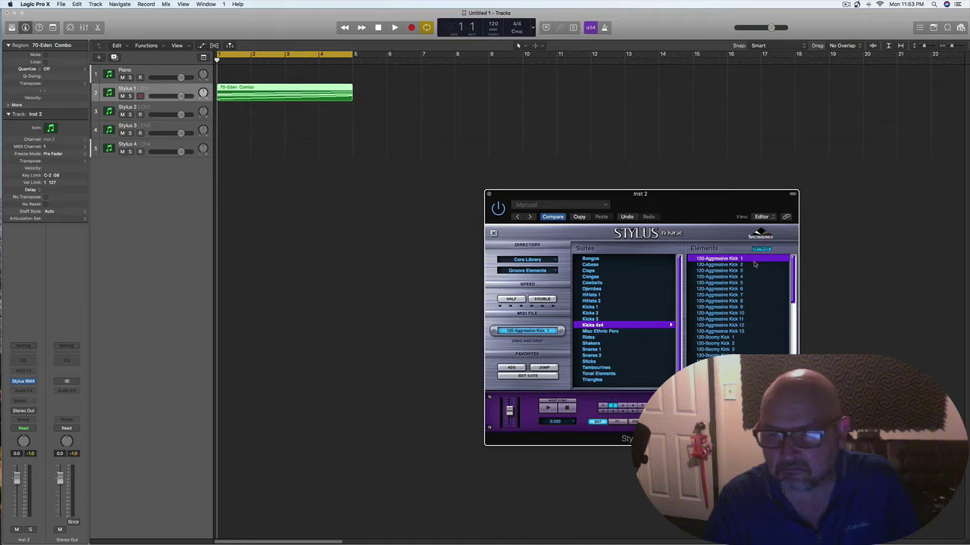
Step: Audition several kick elements, including Aggressive, Boomy and Deep kicks, and load 120-Edgy Kick 1 into part 2
{"action": "left_click", "coordinate": [716, 260]}
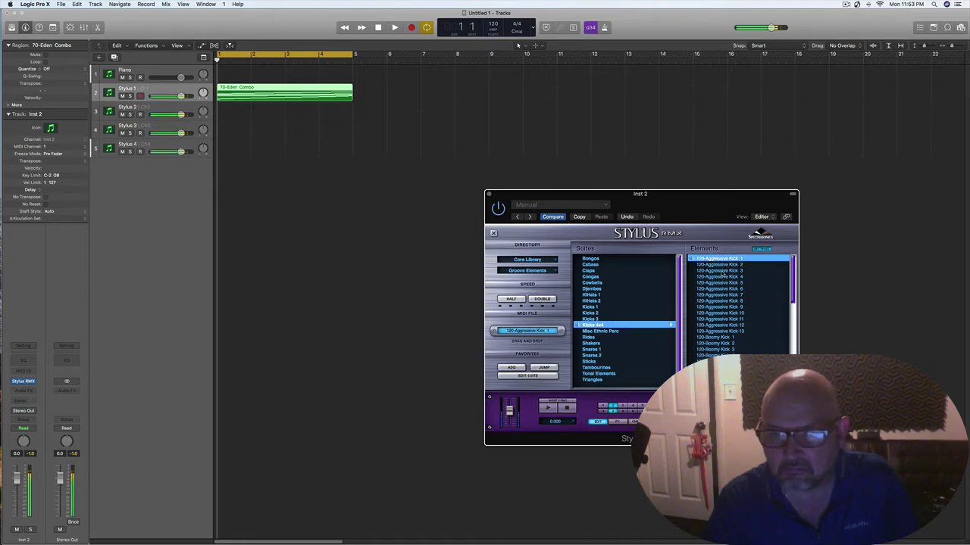
{"action": "left_click", "coordinate": [717, 337]}
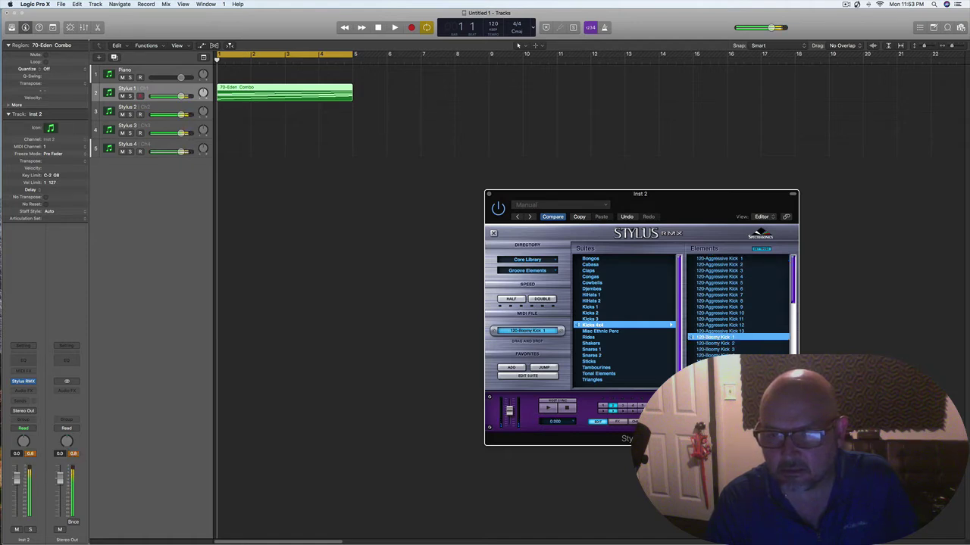
{"action": "left_click", "coordinate": [716, 362]}
{"action": "scroll", "coordinate": [716, 356], "scroll_direction": "down", "scroll_amount": 1}
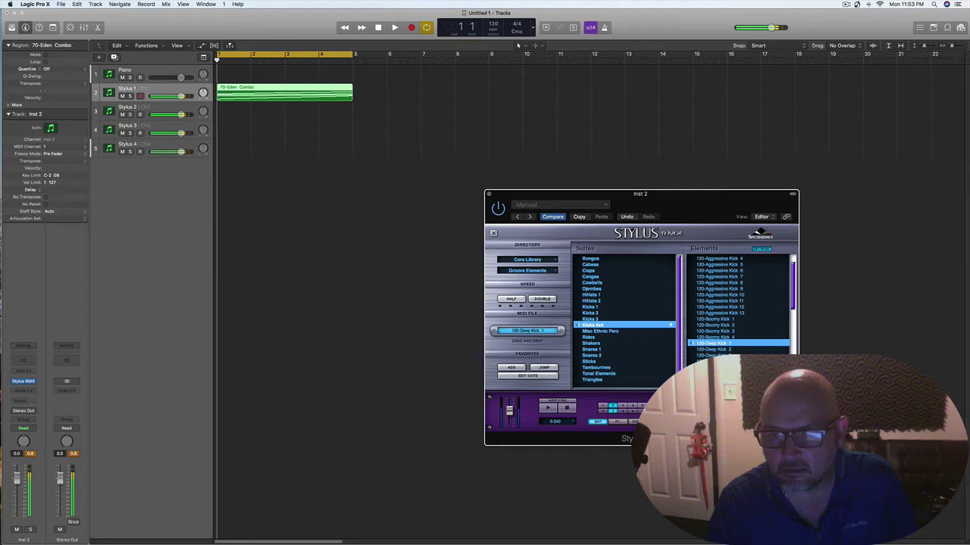
{"action": "scroll", "coordinate": [717, 349], "scroll_direction": "down", "scroll_amount": 1}
{"action": "left_click", "coordinate": [715, 367]}
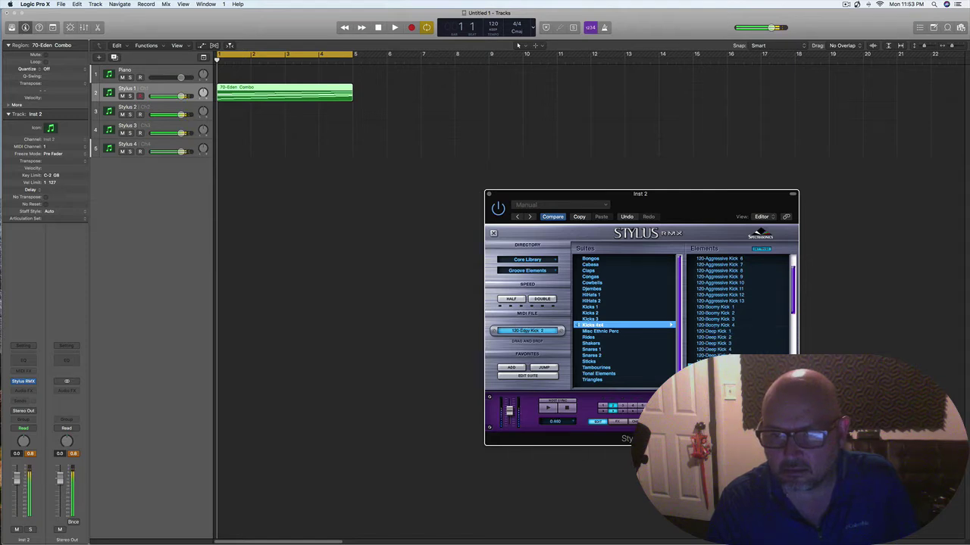
{"action": "left_click", "coordinate": [698, 362]}
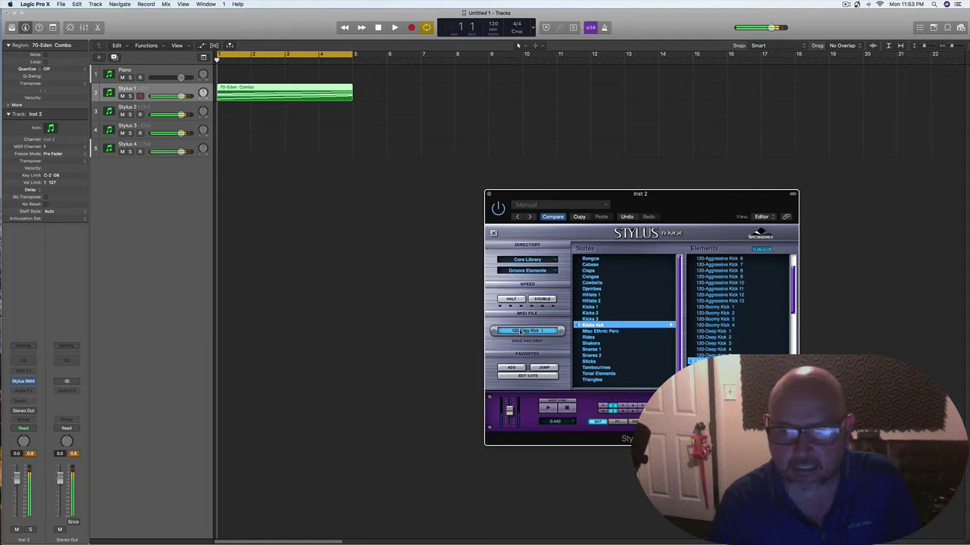
Step: Place the 120-Edgy Kick 1 groove at bar 1 on the Stylus 2 track, loop it to bar 5, and play back briefly
{"action": "left_click_drag", "start_coordinate": [521, 332], "coordinate": [221, 113]}
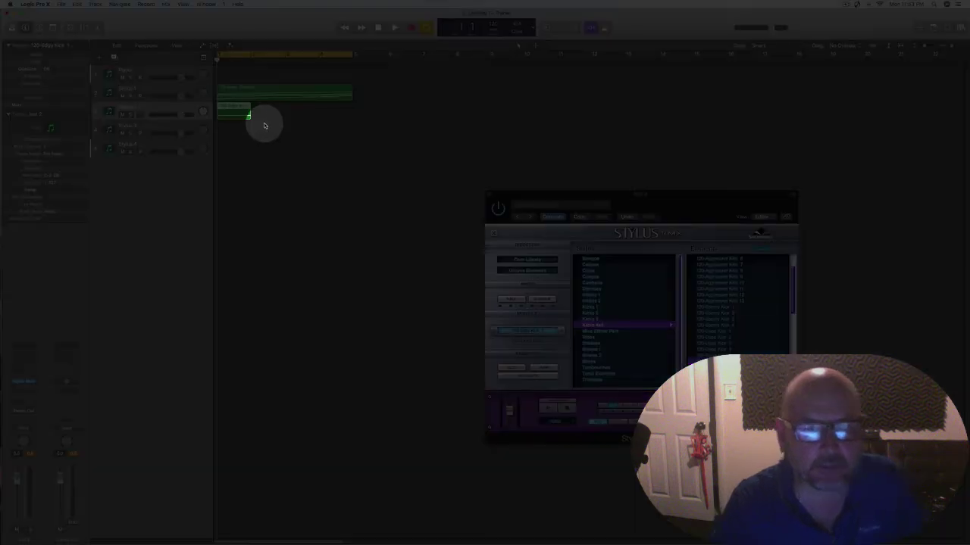
{"action": "left_click_drag", "start_coordinate": [259, 105], "coordinate": [352, 117]}
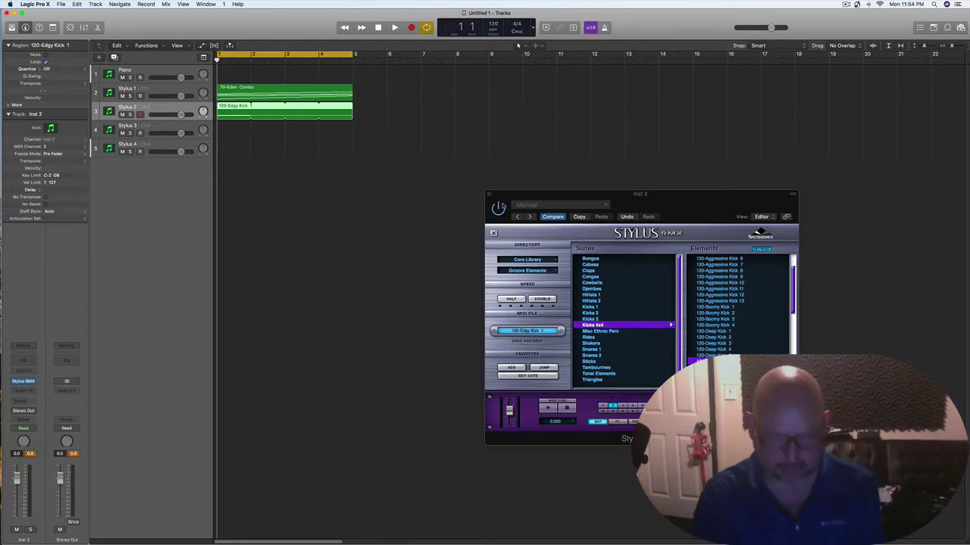
{"action": "key", "text": "space"}
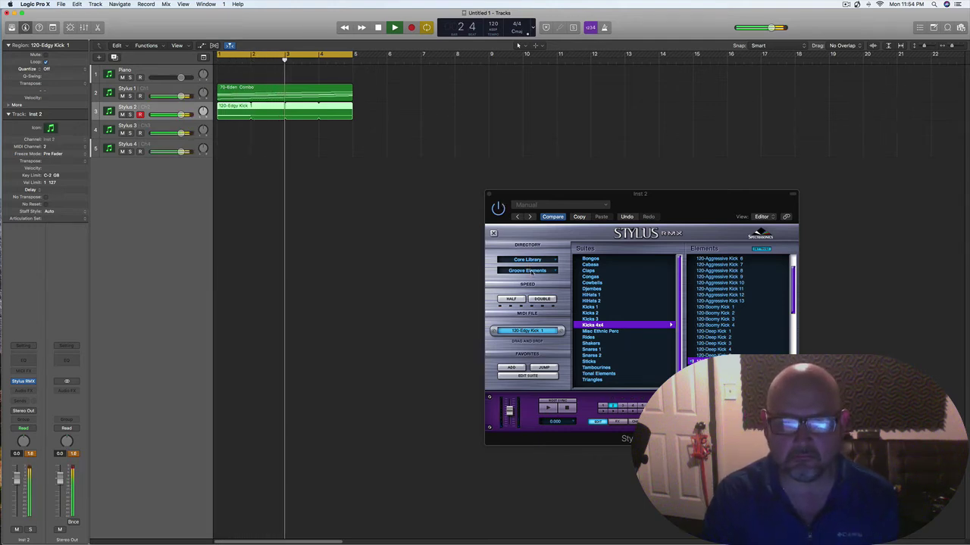
{"action": "key", "text": "space"}
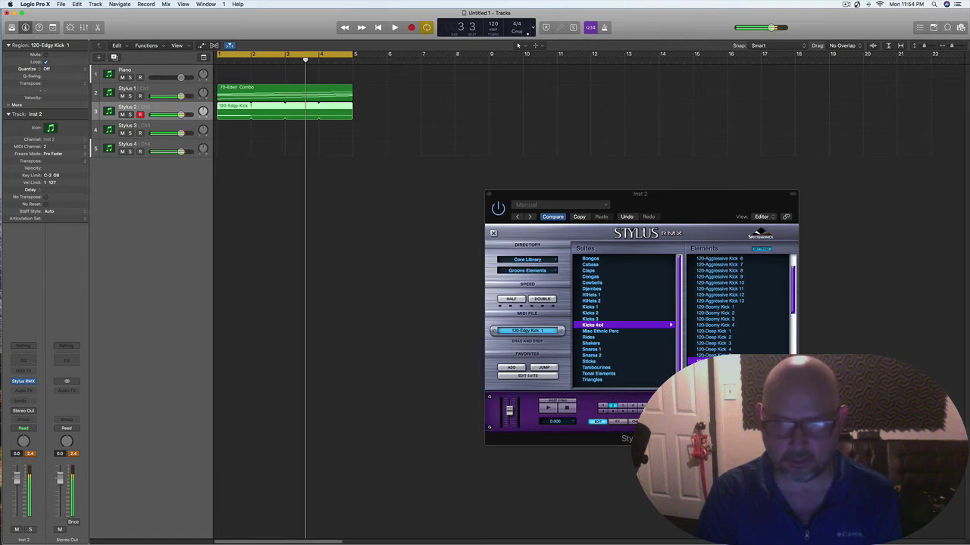
Step: Switch Stylus RMX to part 3 and open the Tambourines suite in the Groove Elements directory
{"action": "left_click", "coordinate": [622, 407]}
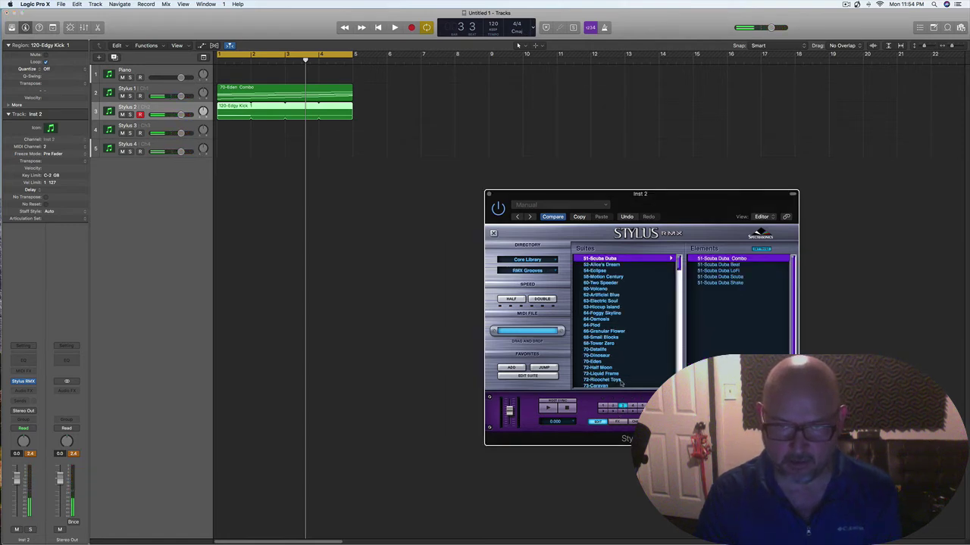
{"action": "left_click", "coordinate": [556, 270]}
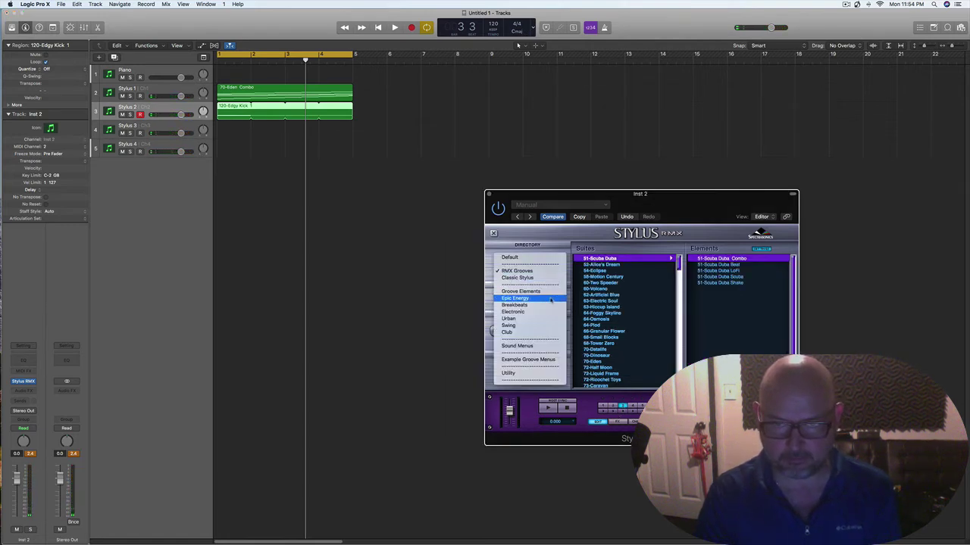
{"action": "left_click", "coordinate": [541, 292]}
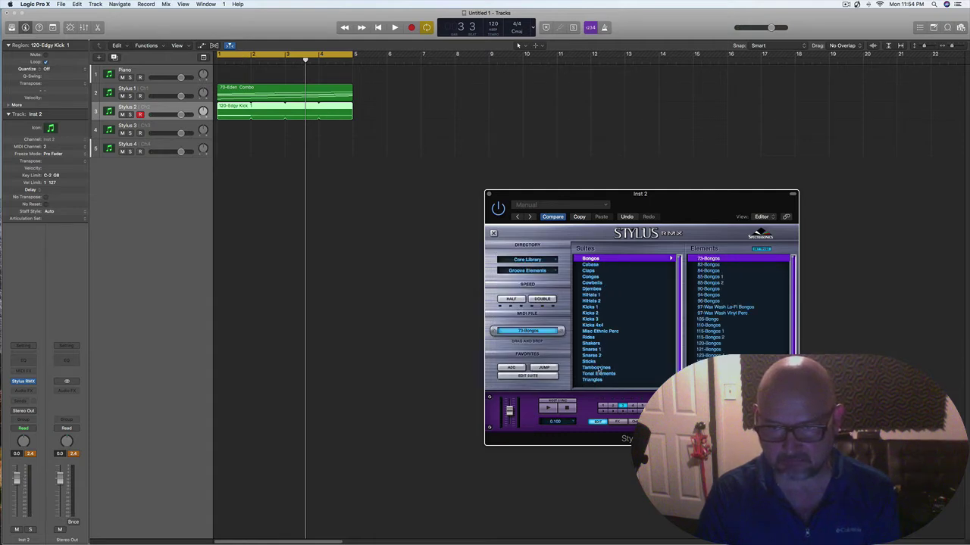
{"action": "left_click", "coordinate": [598, 368]}
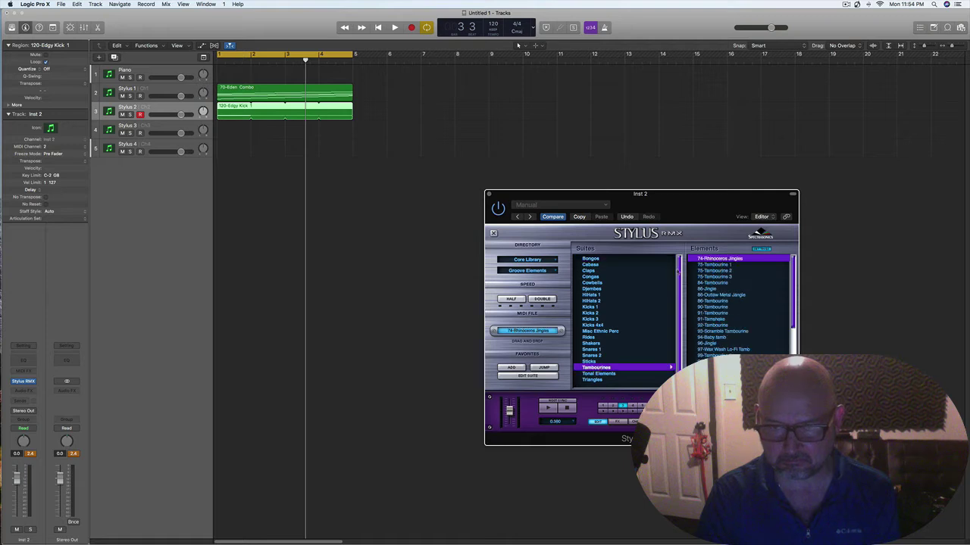
Step: After auditioning other tambourines, place the 92-Tambourine groove at bar 1 on the Stylus 3 track and loop it to bar 5
{"action": "left_click", "coordinate": [711, 265]}
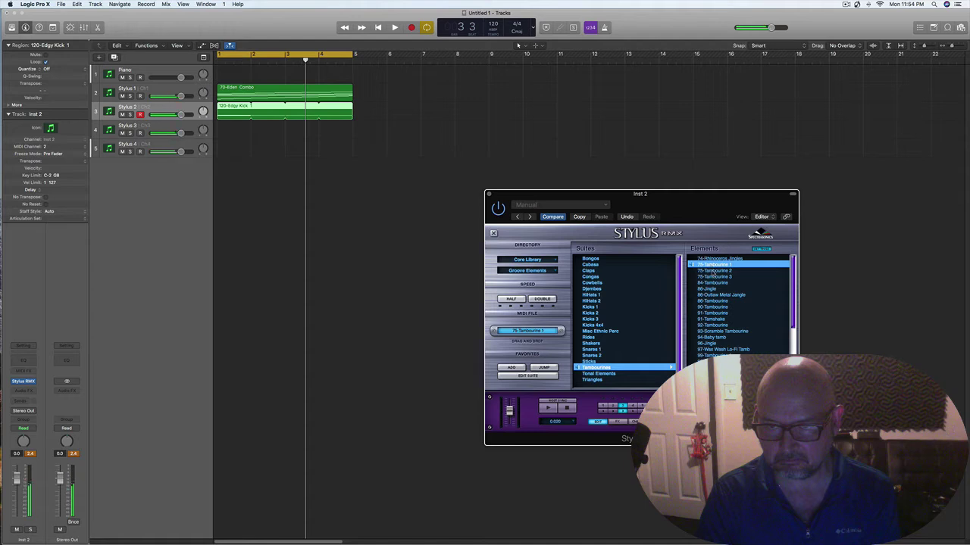
{"action": "left_click", "coordinate": [712, 272]}
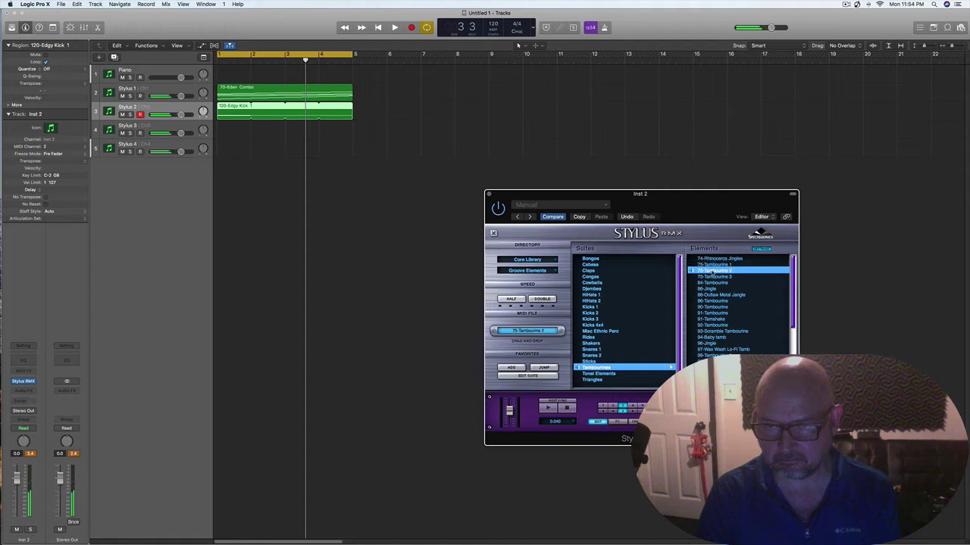
{"action": "left_click", "coordinate": [711, 313]}
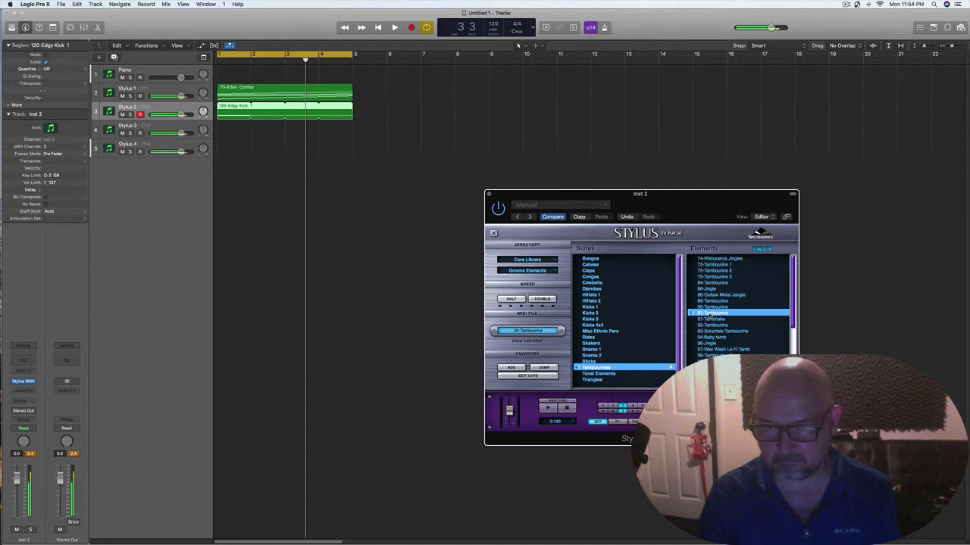
{"action": "left_click", "coordinate": [711, 319]}
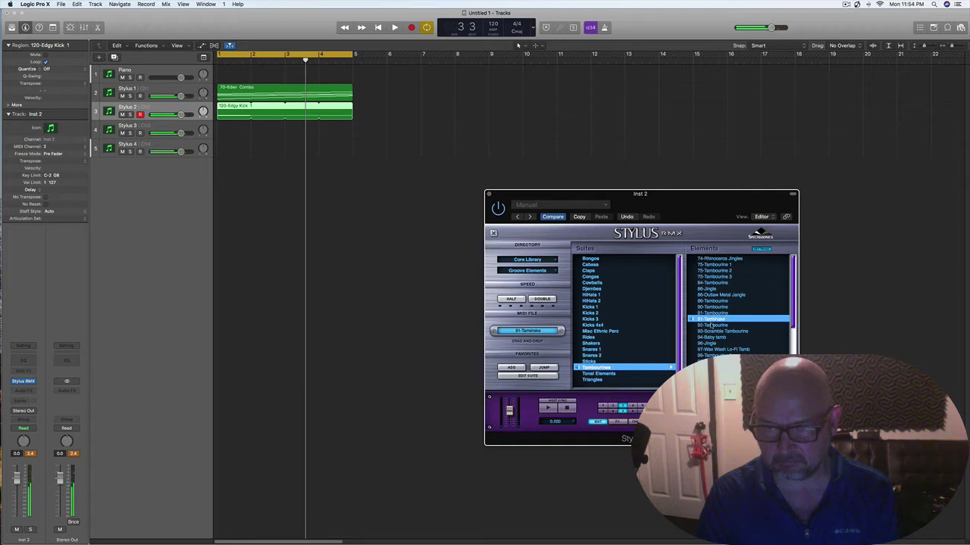
{"action": "left_click", "coordinate": [711, 325]}
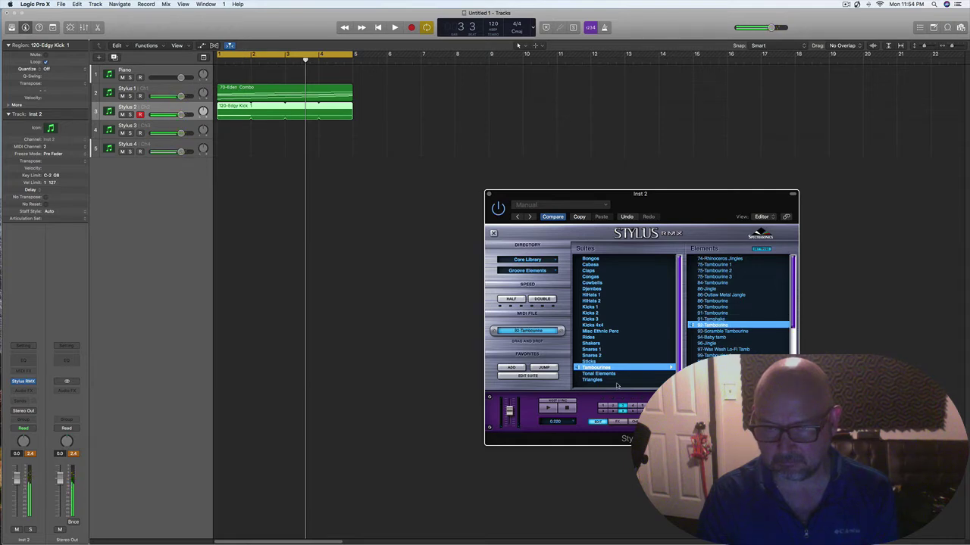
{"action": "left_click_drag", "start_coordinate": [528, 330], "coordinate": [223, 132]}
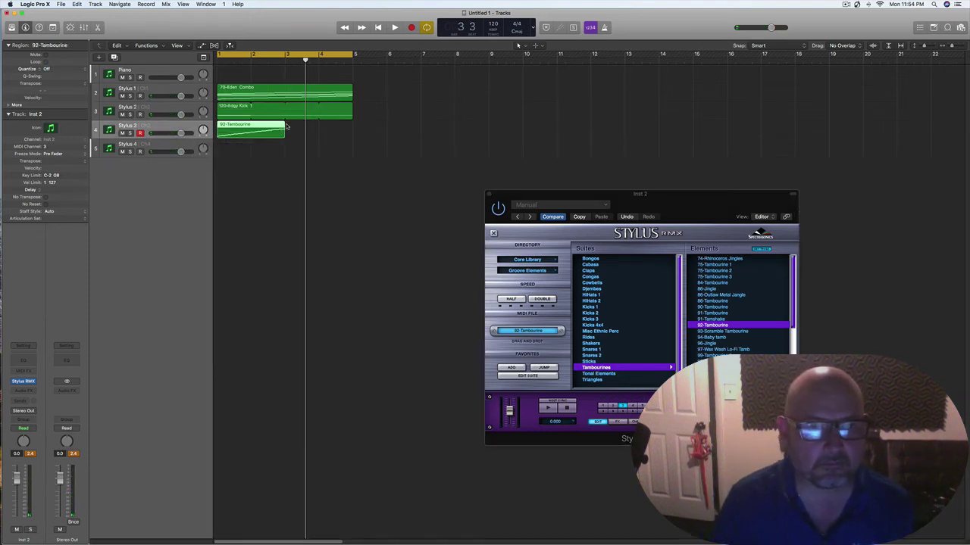
{"action": "left_click_drag", "start_coordinate": [312, 123], "coordinate": [351, 138]}
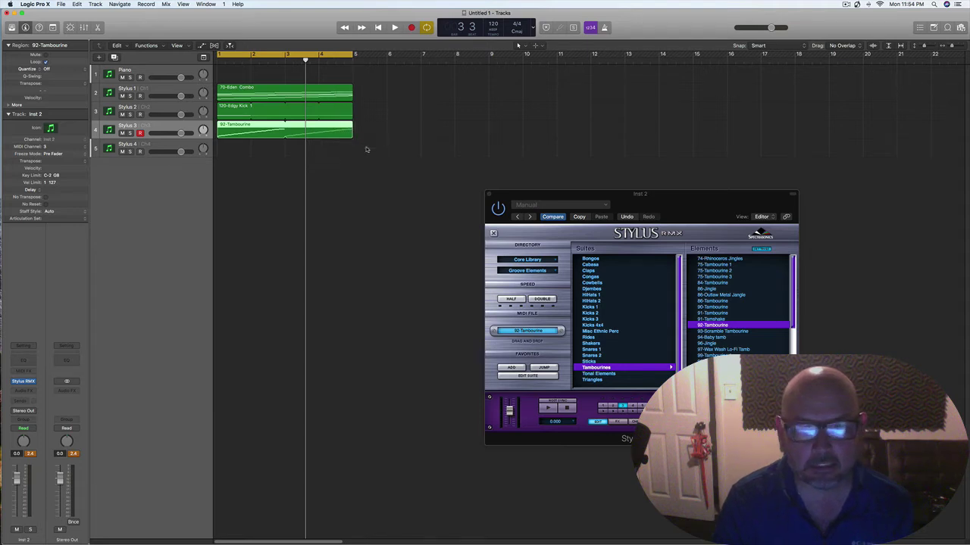
Step: Switch Stylus RMX to part 4 and load 85-Bongos 2 from the Groove Elements Bongos suite after auditioning other bongos
{"action": "left_click", "coordinate": [631, 406]}
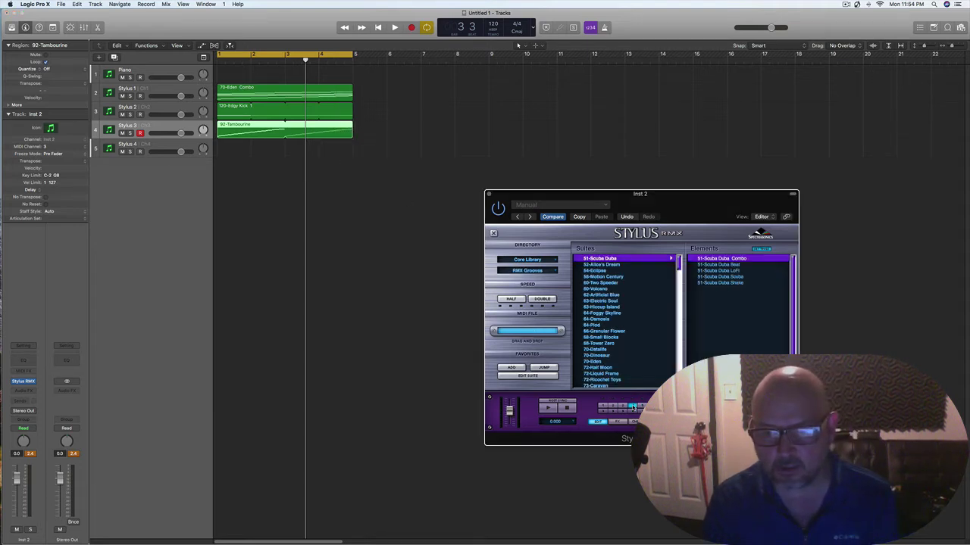
{"action": "left_click", "coordinate": [553, 275]}
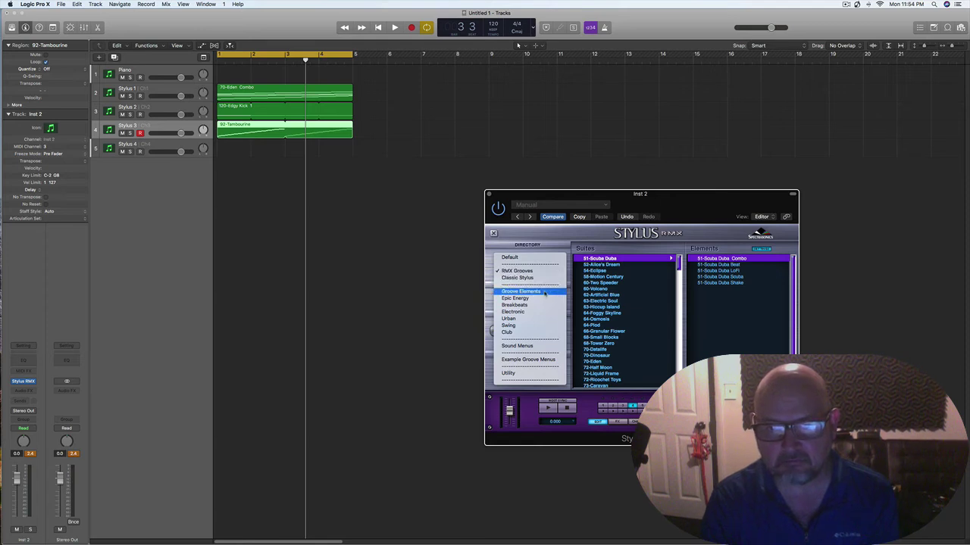
{"action": "left_click", "coordinate": [544, 293]}
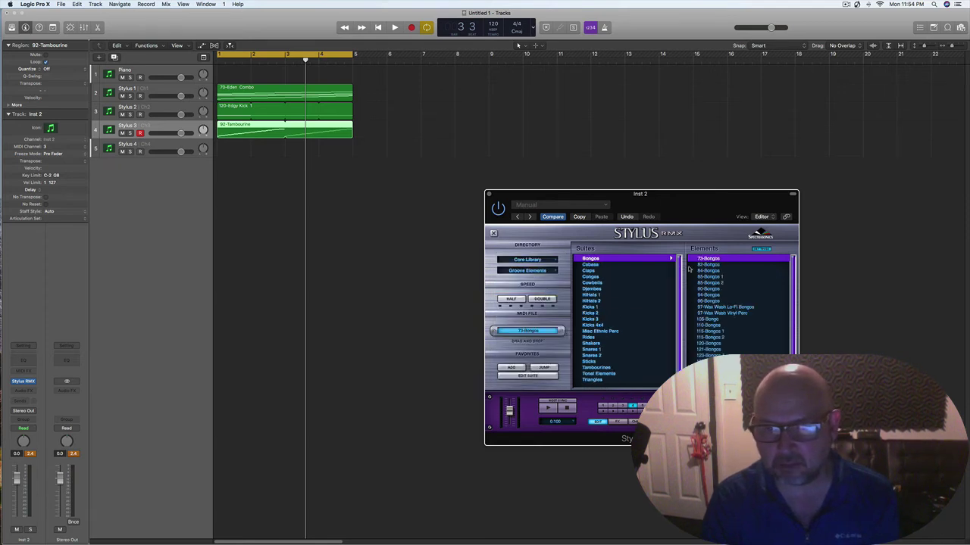
{"action": "left_click", "coordinate": [718, 277]}
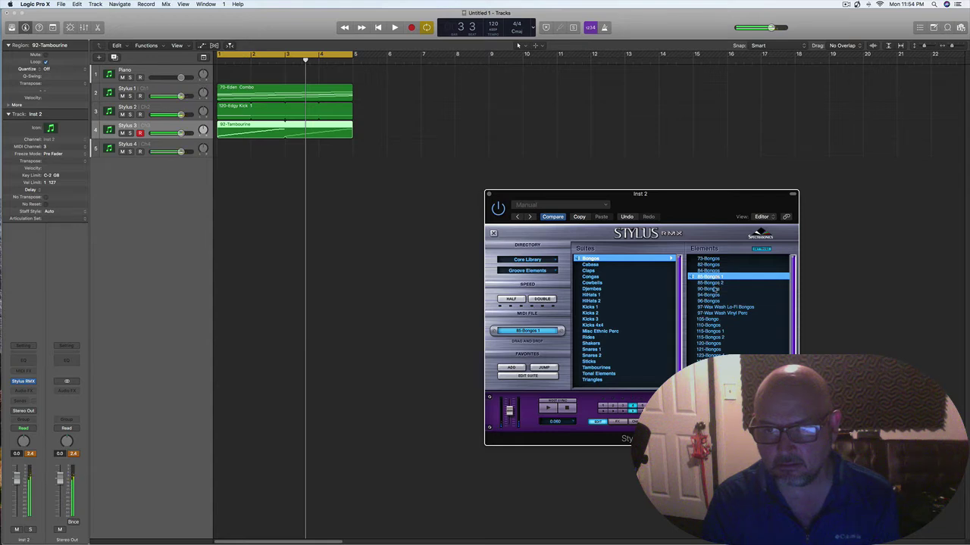
{"action": "left_click", "coordinate": [714, 289]}
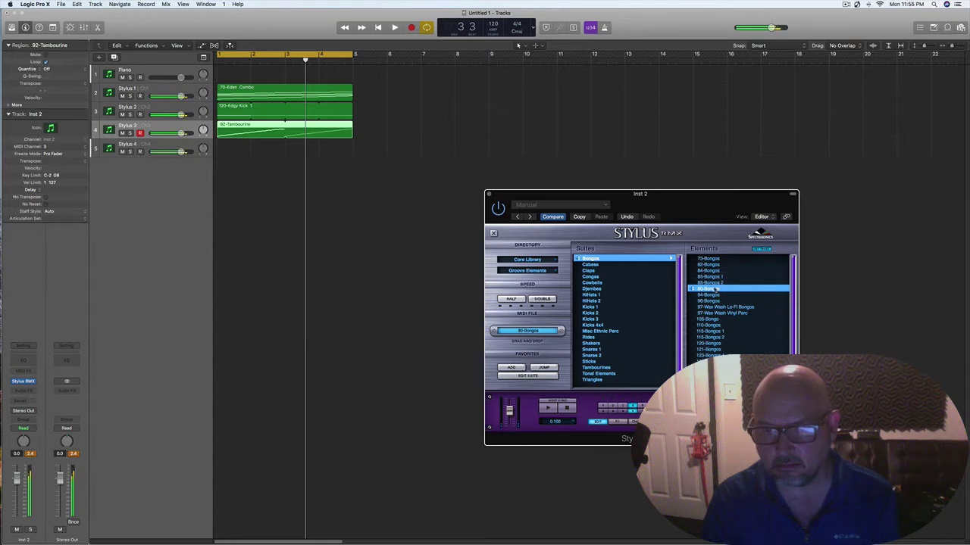
{"action": "left_click", "coordinate": [716, 283]}
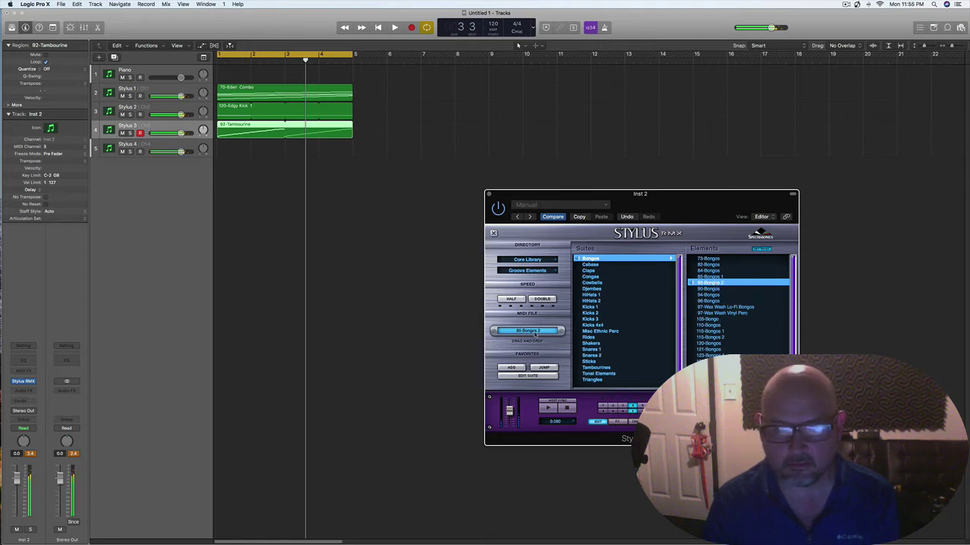
Step: Place the 85-Bongos 2 groove at bar 1 on the Stylus 4 track and start playback of all four grooves
{"action": "left_click_drag", "start_coordinate": [535, 333], "coordinate": [221, 156]}
{"action": "key", "text": "space"}
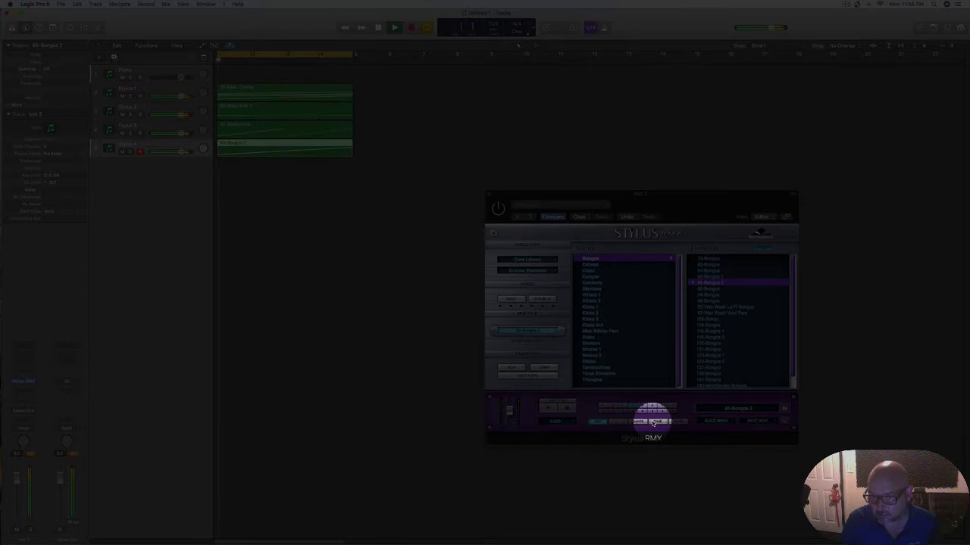
Step: Balance the part levels in the Stylus RMX mixer and load BPM Delay into the first insert effect slot of part 4
{"action": "left_click", "coordinate": [678, 422]}
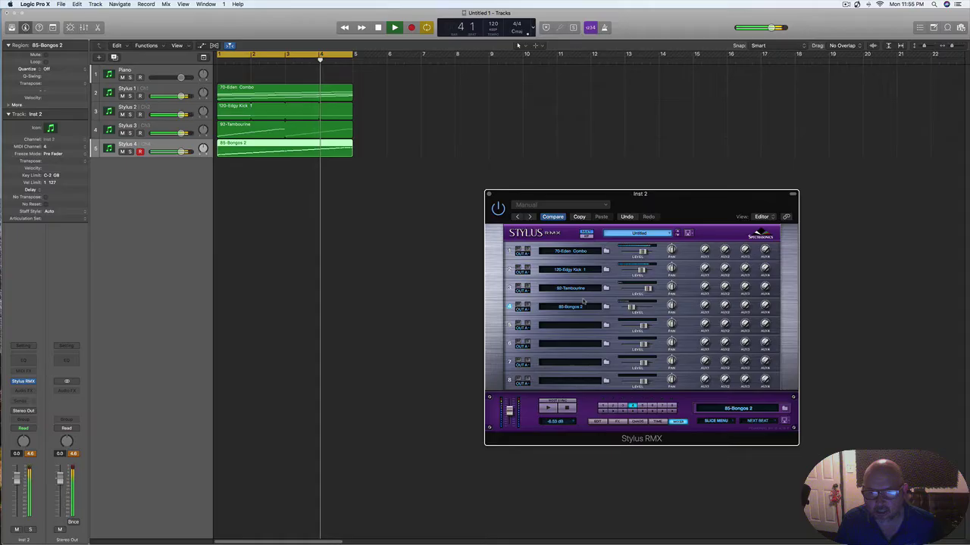
{"action": "left_click", "coordinate": [619, 421]}
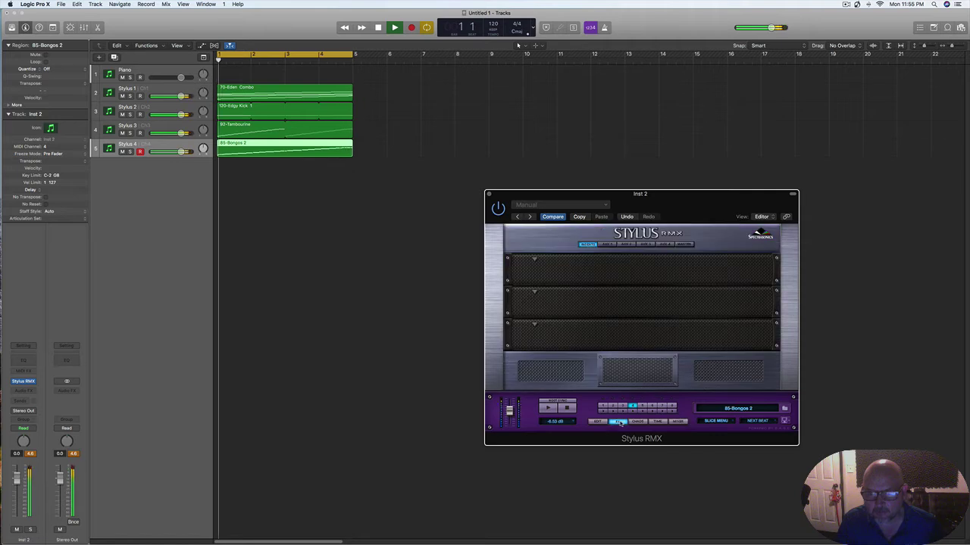
{"action": "left_click", "coordinate": [534, 261]}
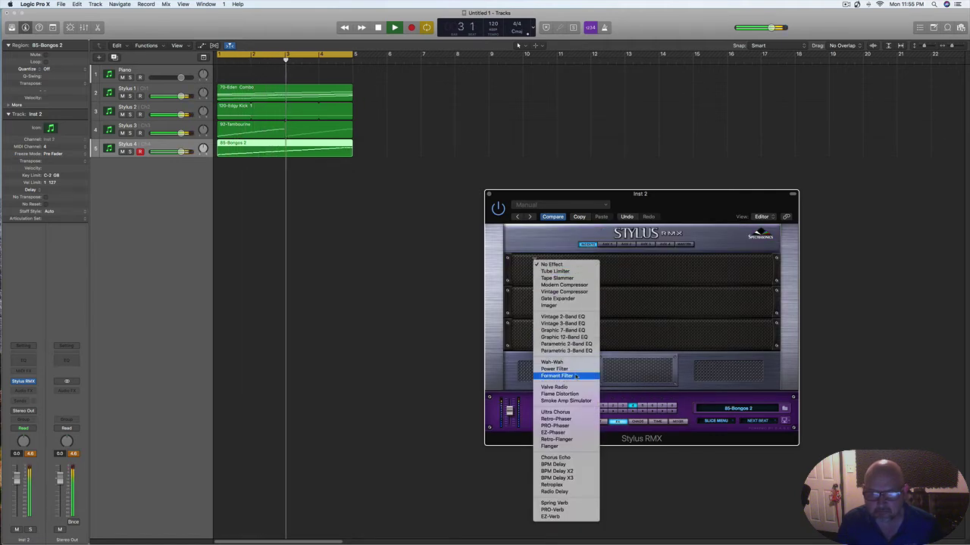
{"action": "left_click", "coordinate": [569, 465]}
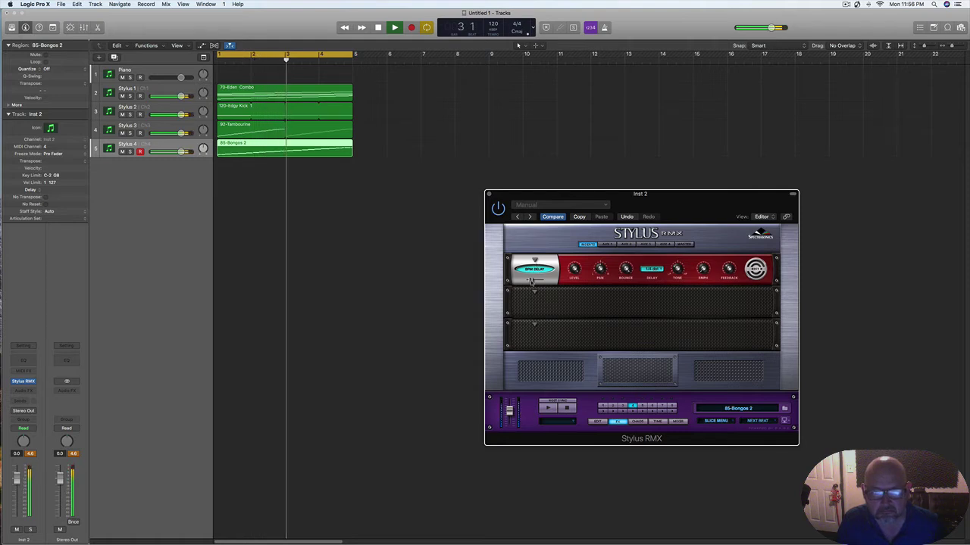
Step: Raise the BPM Delay's mix amount and set its delay time to 1/8 dot
{"action": "mouse_move", "coordinate": [540, 282]}
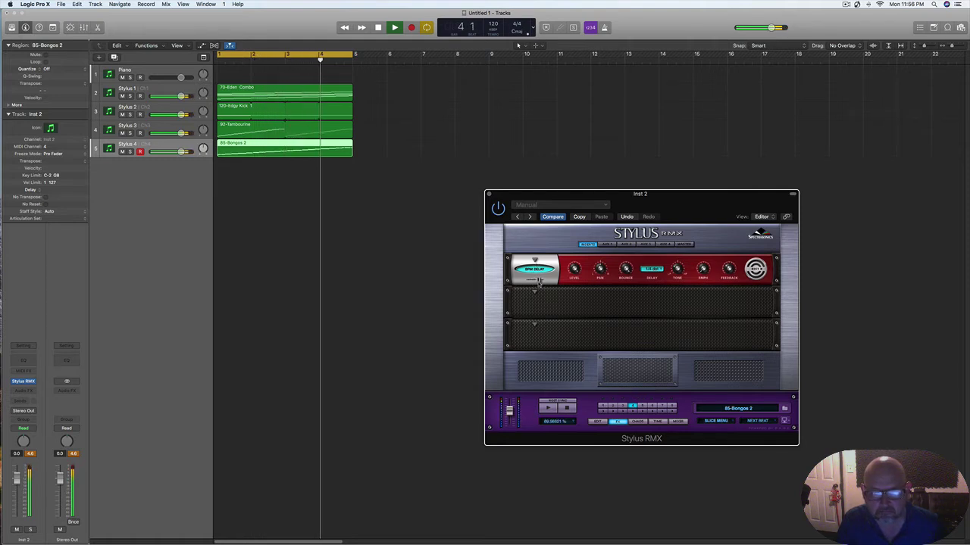
{"action": "mouse_move", "coordinate": [568, 268]}
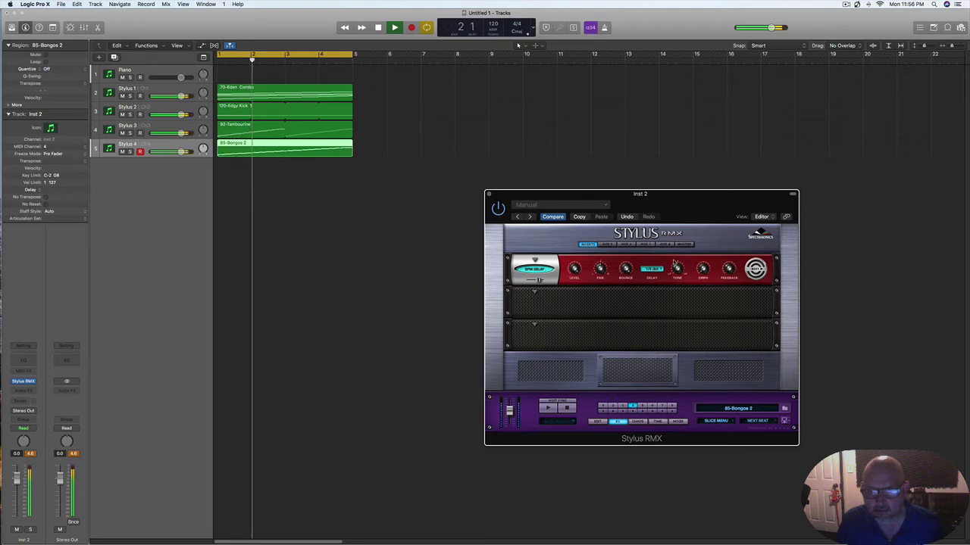
{"action": "left_click", "coordinate": [653, 269]}
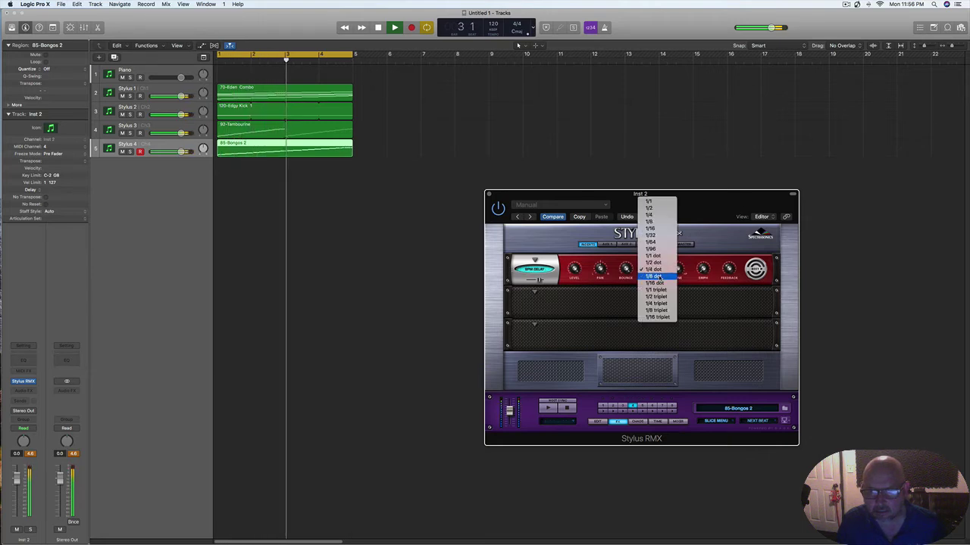
{"action": "left_click", "coordinate": [653, 275]}
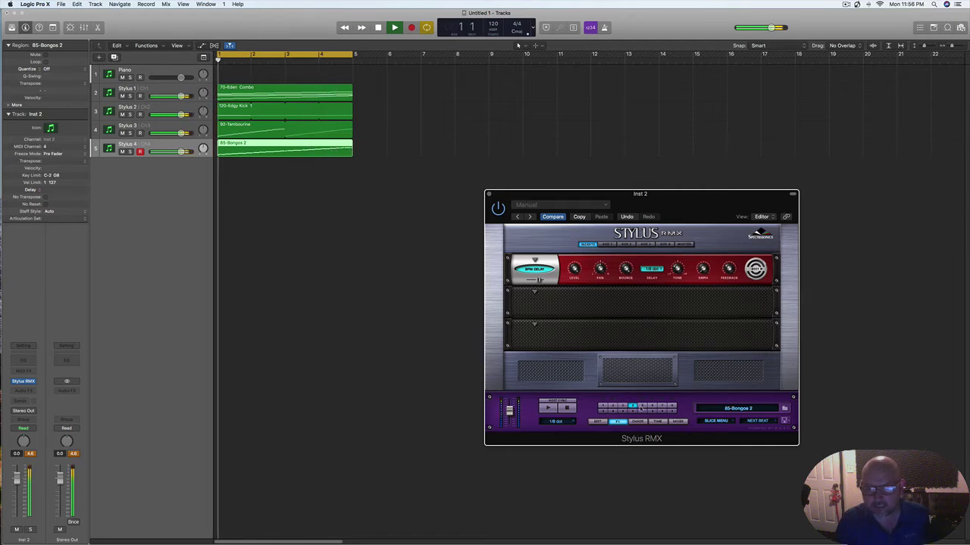
Step: Solo the 85-Bongos 2 part in the Stylus RMX mixer to hear its delay, unsolo it, play the full mix and stop playback
{"action": "left_click", "coordinate": [678, 422]}
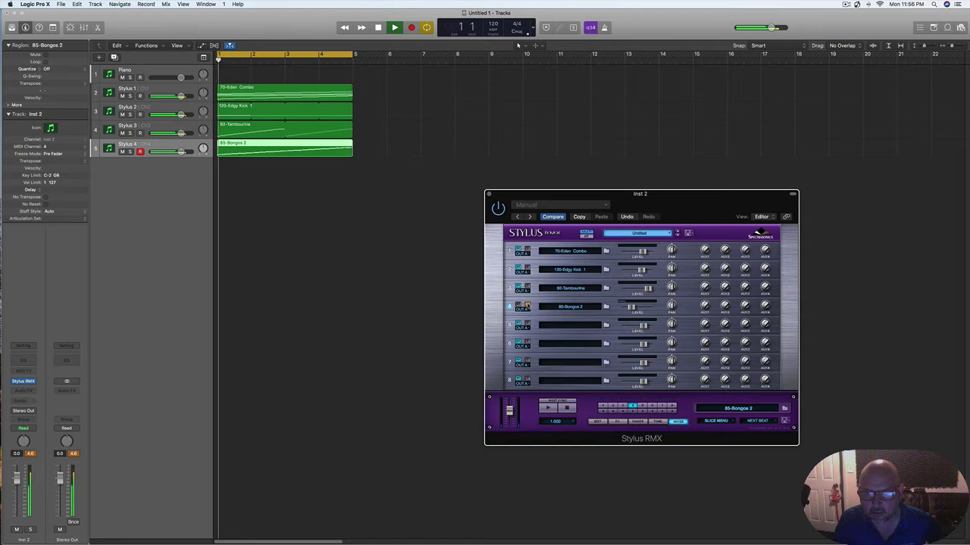
{"action": "key", "text": "space"}
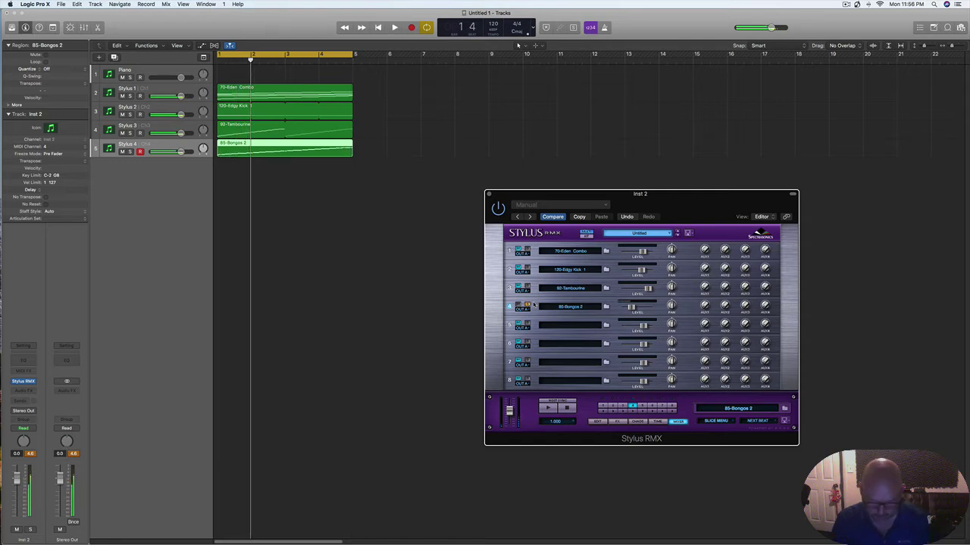
{"action": "key", "text": "space"}
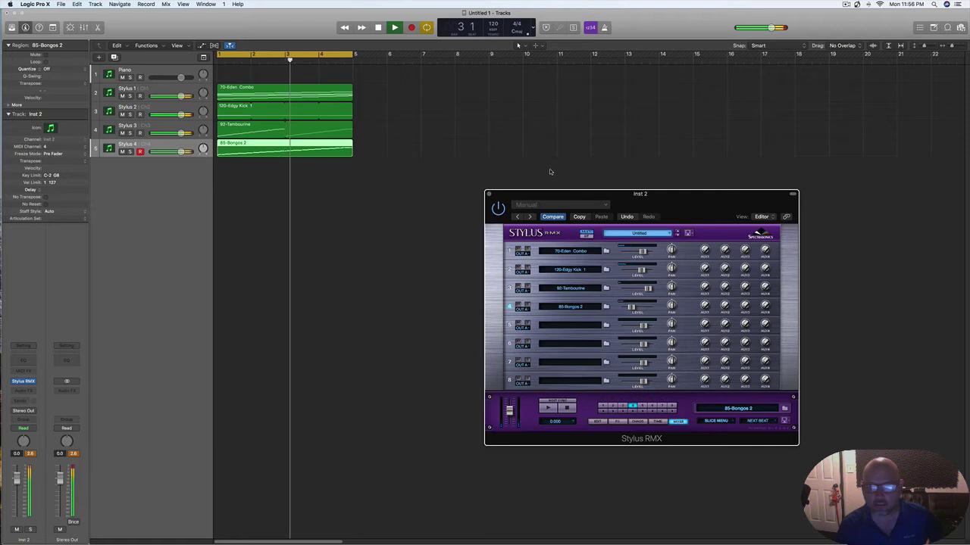
{"action": "left_click_drag", "start_coordinate": [567, 196], "coordinate": [579, 181]}
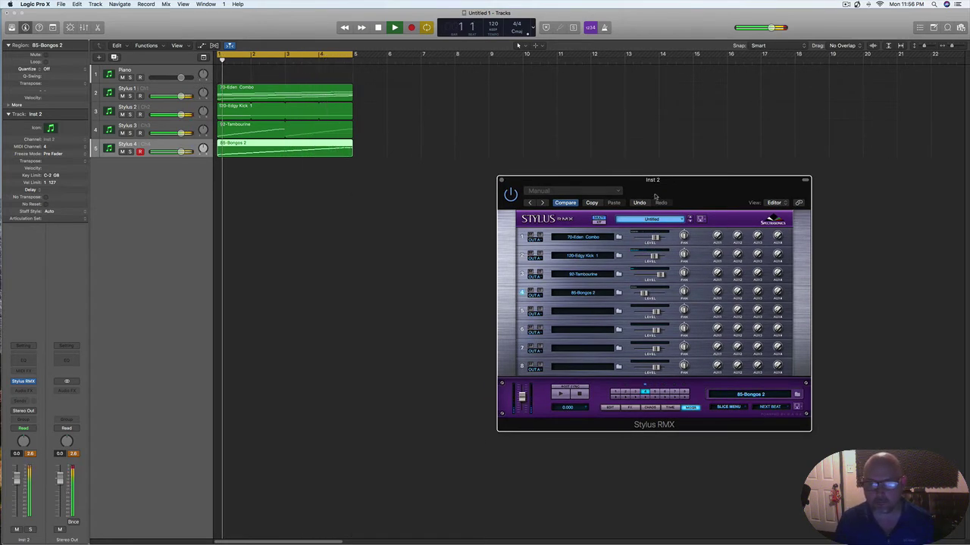
{"action": "key", "text": "space"}
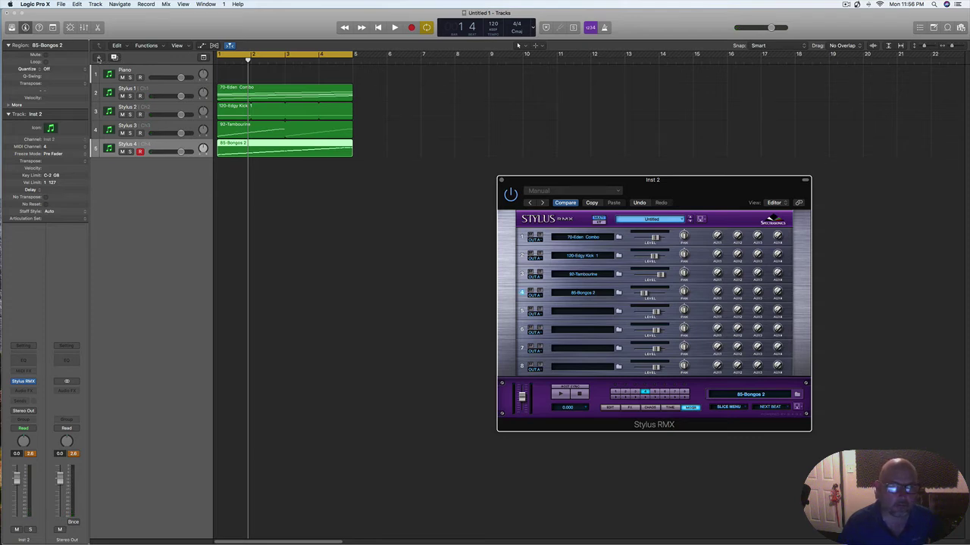
Step: Create a multi-timbral software instrument with 4 parts using the stereo version of Spectrasonics Omnisphere
{"action": "left_click", "coordinate": [98, 59]}
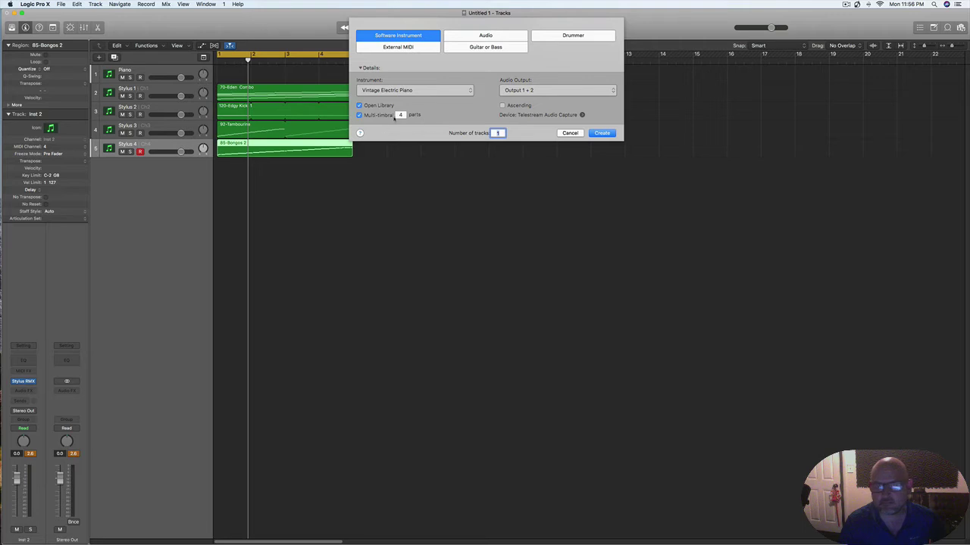
{"action": "left_click", "coordinate": [469, 91]}
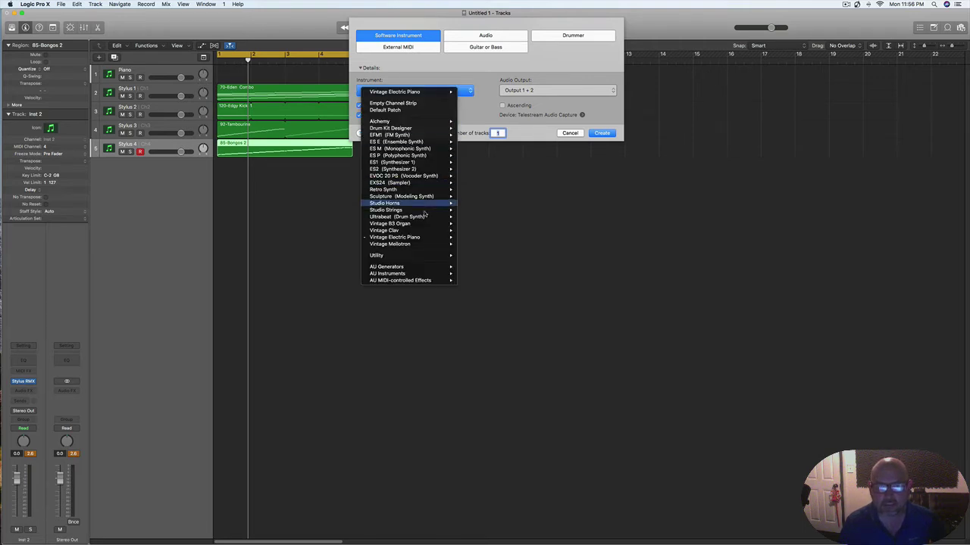
{"action": "mouse_move", "coordinate": [419, 275]}
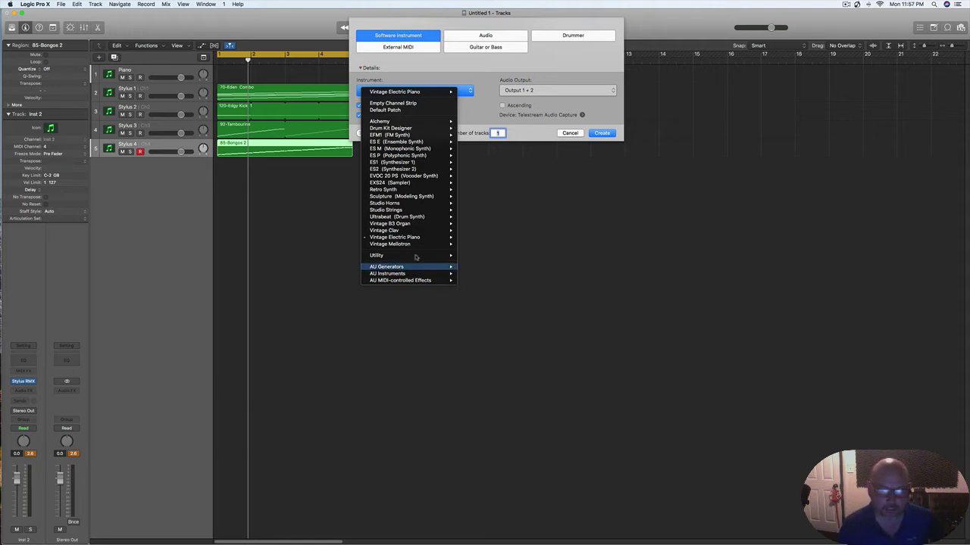
{"action": "mouse_move", "coordinate": [500, 334]}
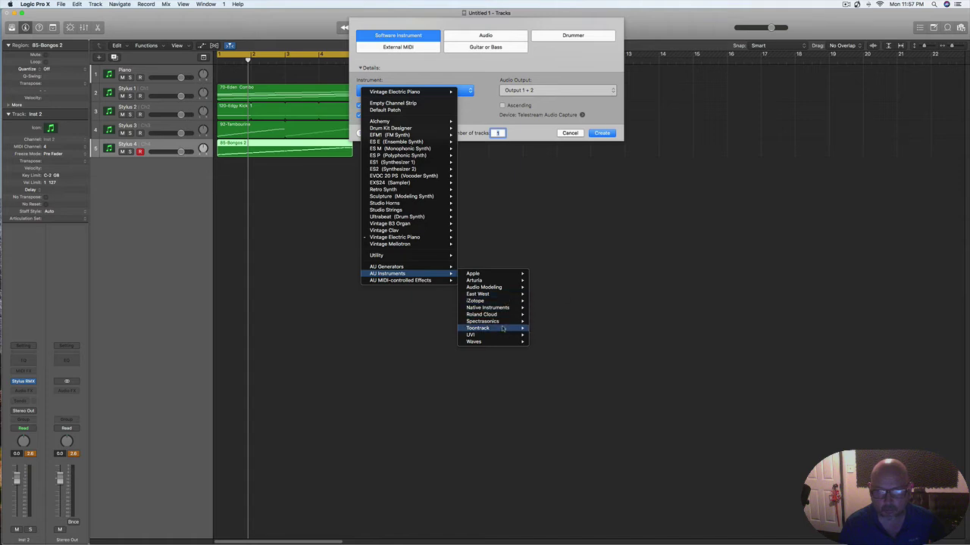
{"action": "mouse_move", "coordinate": [563, 331]}
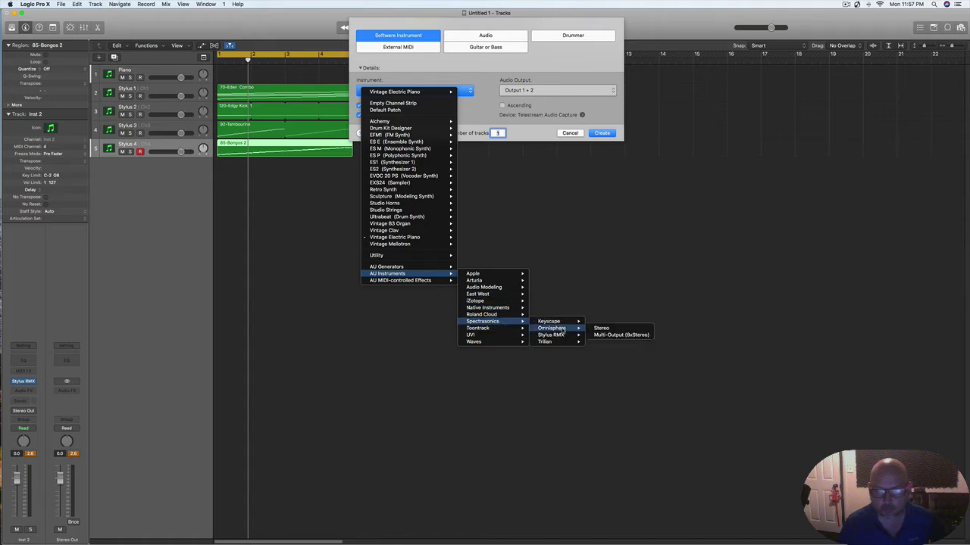
{"action": "left_click", "coordinate": [601, 328]}
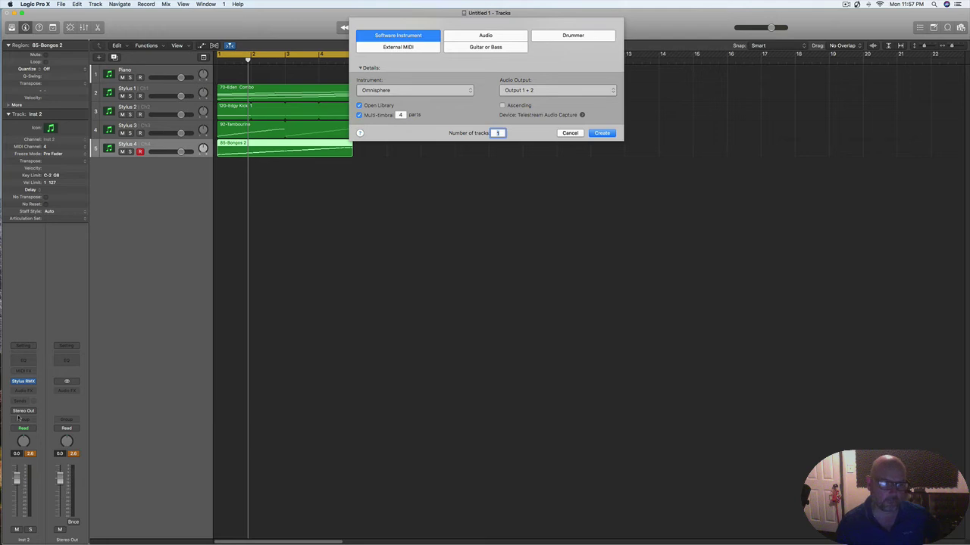
{"action": "left_click", "coordinate": [602, 133]}
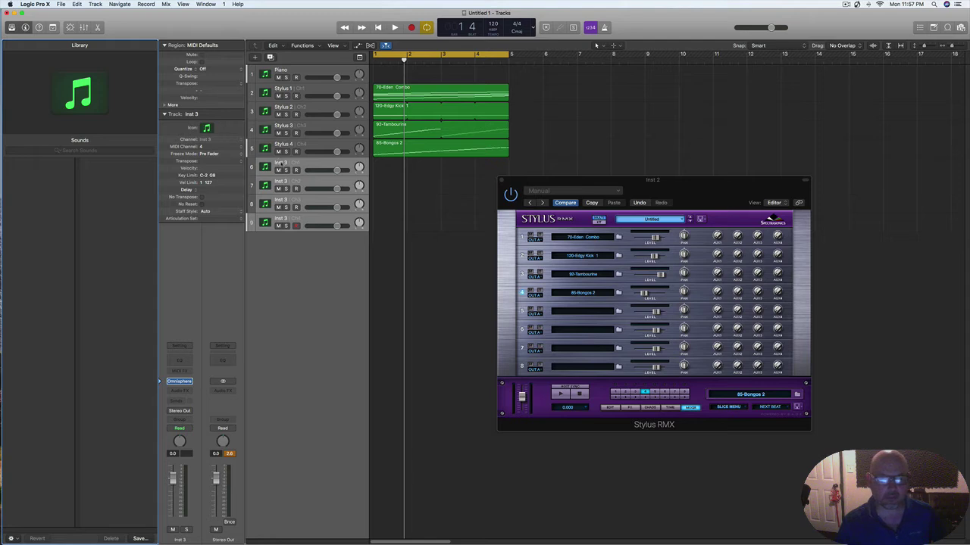
Step: Rename the first Inst 3 track as Omnisphere, and close the Library and the Stylus RMX plug-in window
{"action": "left_click", "coordinate": [279, 163]}
{"action": "double_click", "coordinate": [279, 164]}
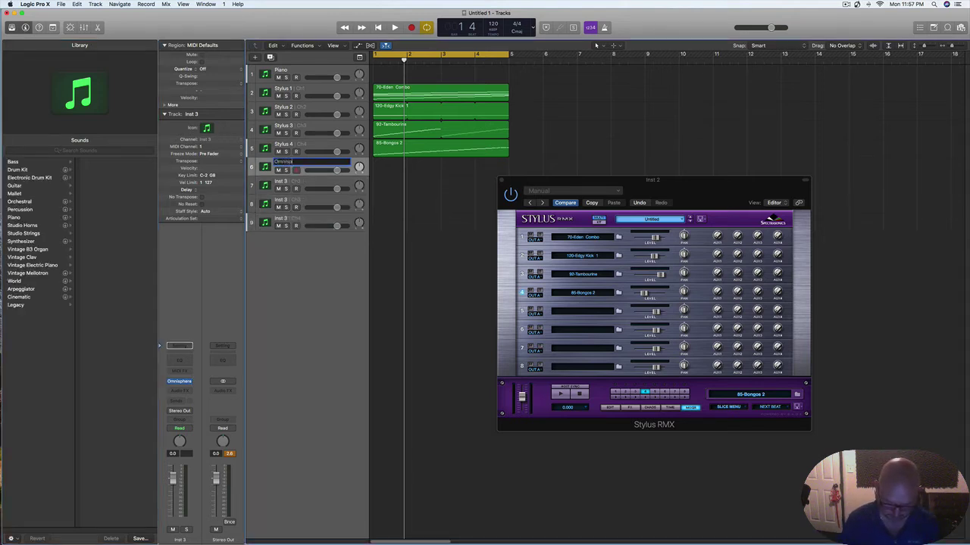
{"action": "key", "text": "Return"}
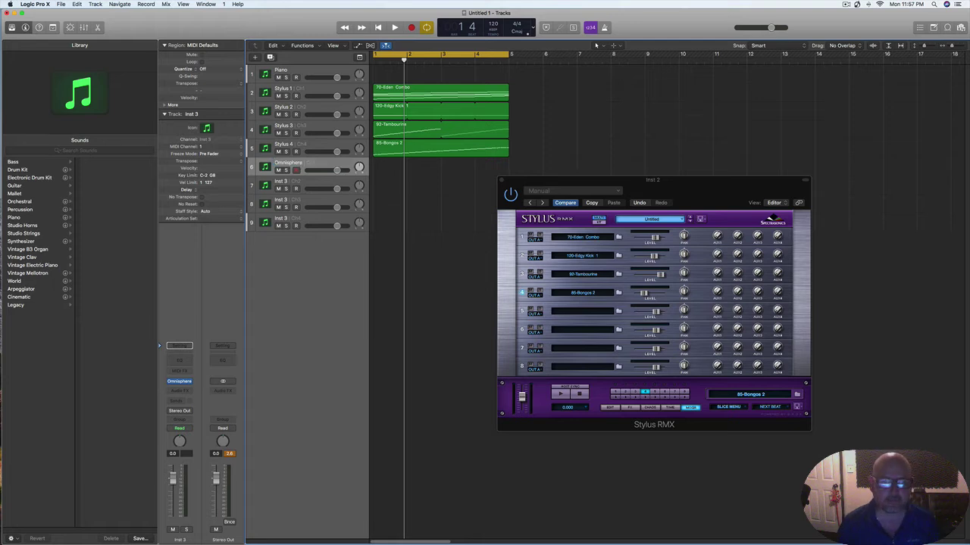
{"action": "left_click", "coordinate": [11, 28]}
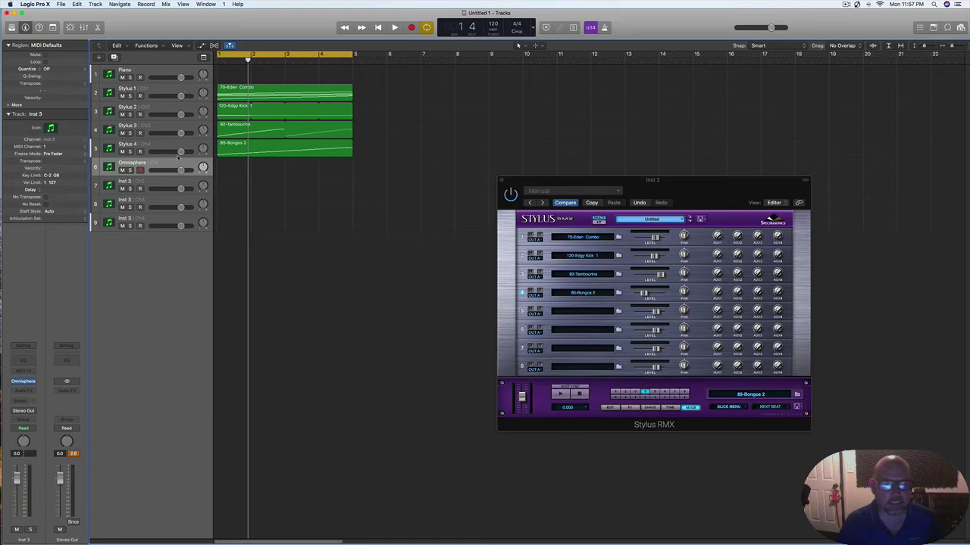
{"action": "left_click", "coordinate": [500, 182]}
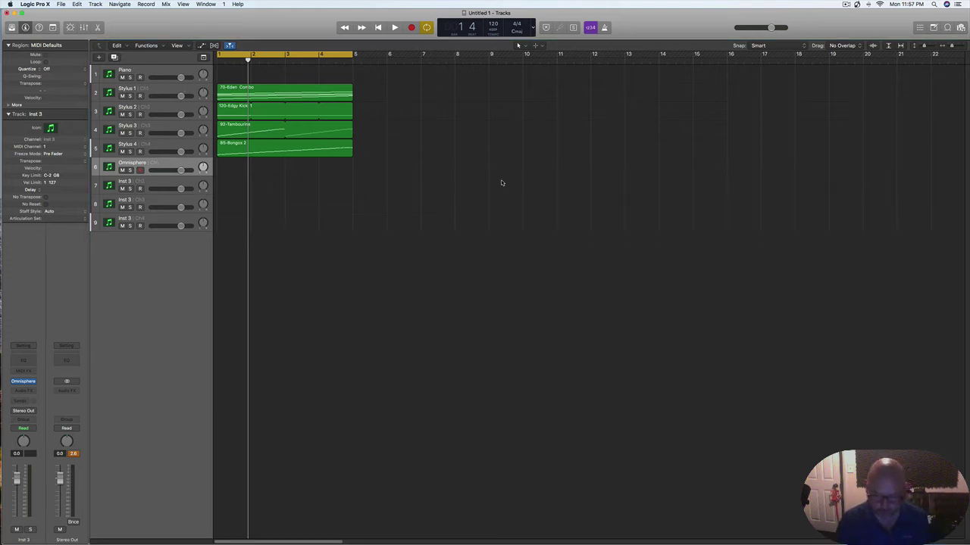
Step: Open the Omnisphere plug-in, search its patches for "bass" and set the patch directory to Trilogy Library
{"action": "key", "text": "space"}
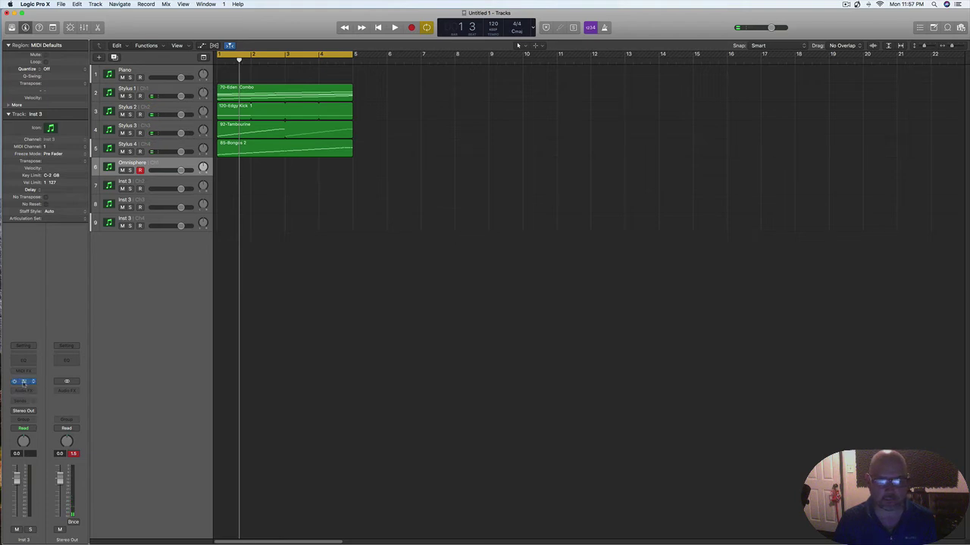
{"action": "left_click", "coordinate": [24, 382]}
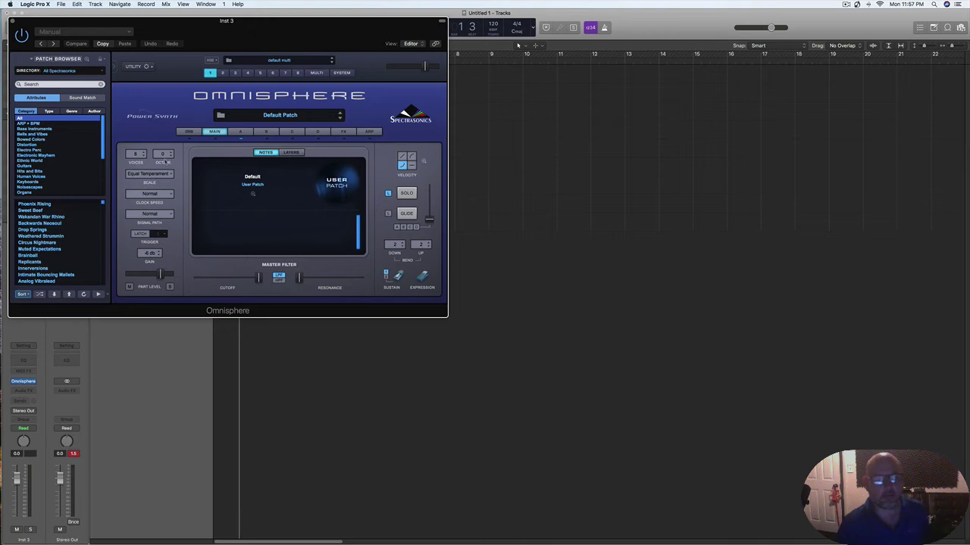
{"action": "left_click_drag", "start_coordinate": [153, 20], "coordinate": [497, 97]}
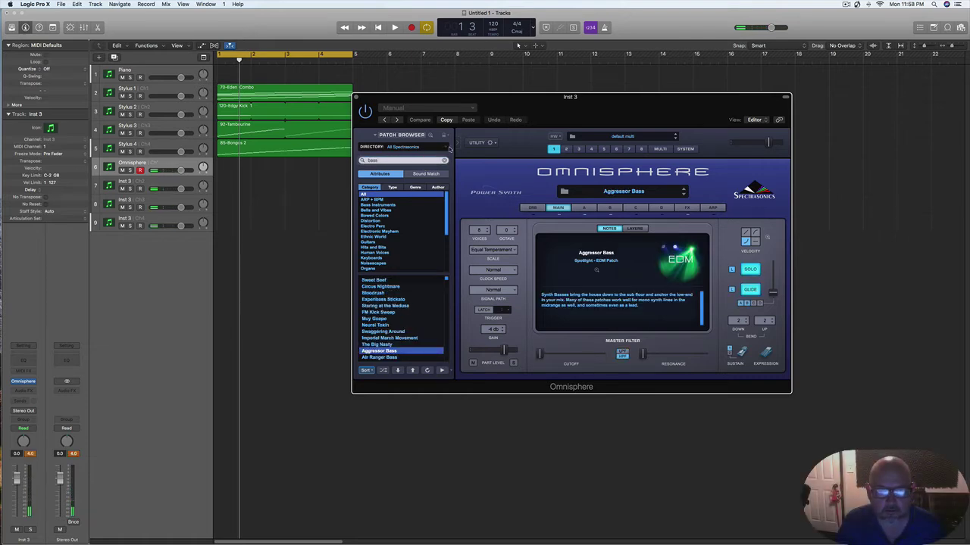
{"action": "left_click", "coordinate": [449, 148]}
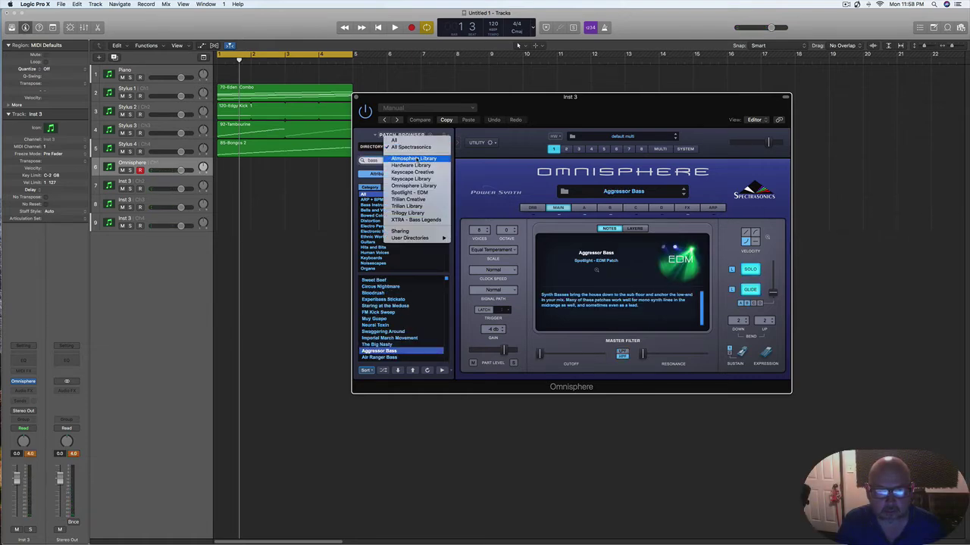
{"action": "left_click", "coordinate": [422, 216]}
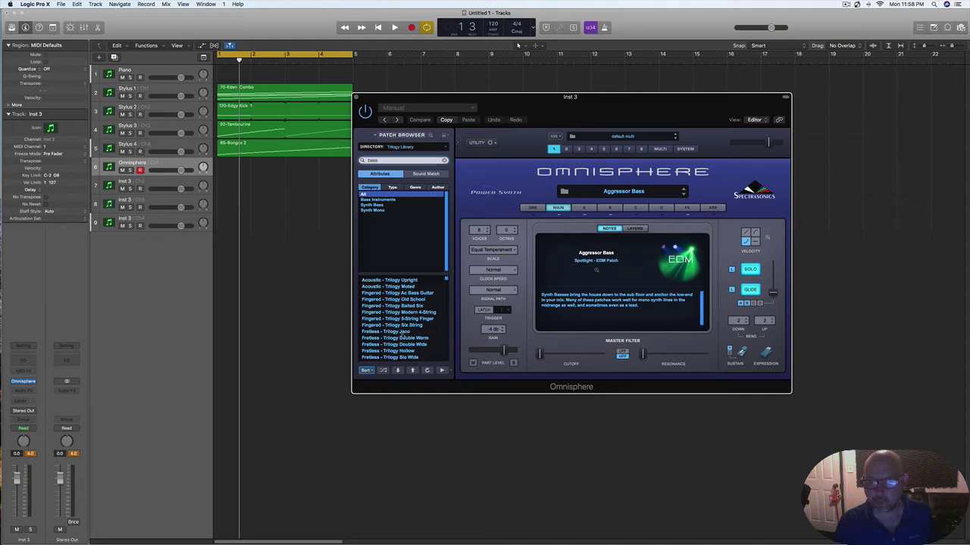
Step: Load the Fingered - Trilogy Ac Bass Guitar patch and move the plug-in window clear of the regions
{"action": "scroll", "coordinate": [403, 332], "scroll_direction": "down", "scroll_amount": 2}
{"action": "scroll", "coordinate": [402, 337], "scroll_direction": "up", "scroll_amount": 1}
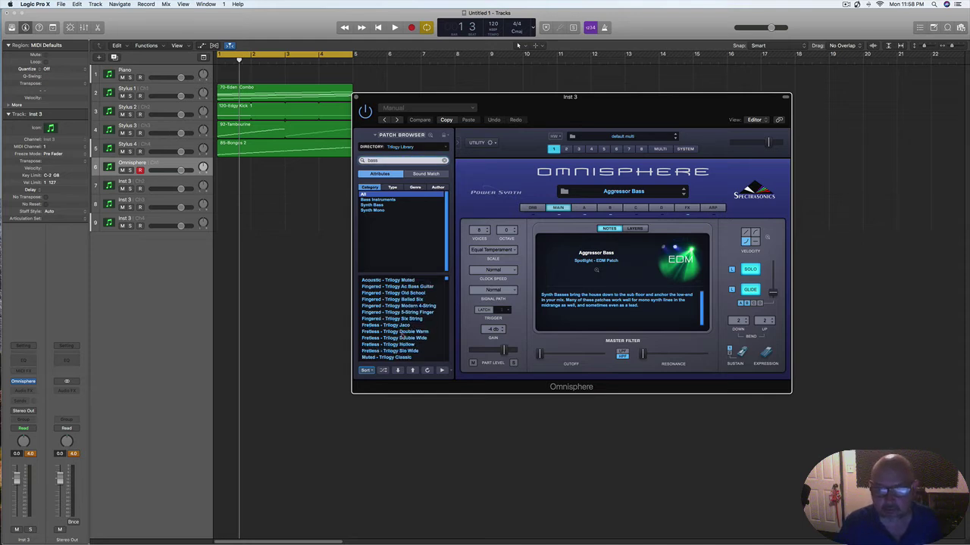
{"action": "left_click", "coordinate": [396, 287]}
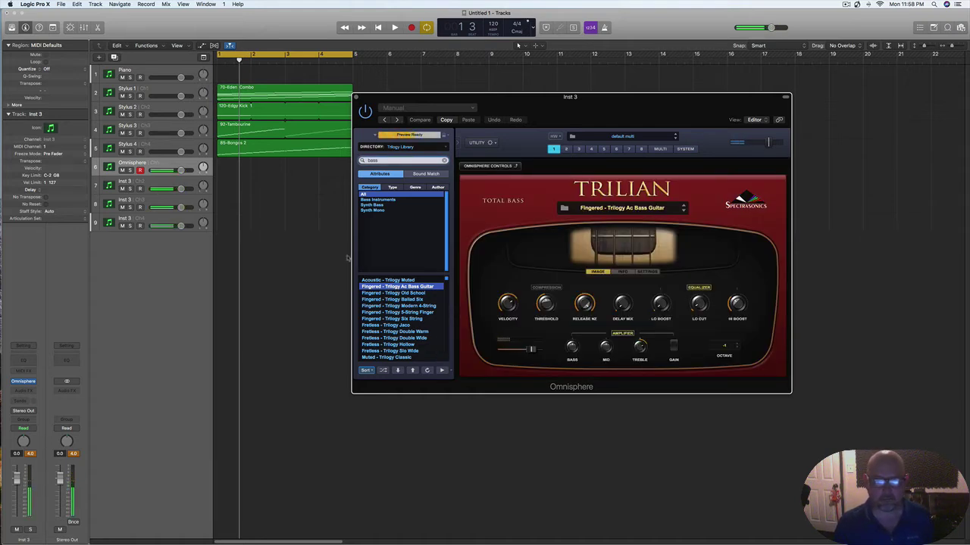
{"action": "left_click_drag", "start_coordinate": [389, 100], "coordinate": [525, 108]}
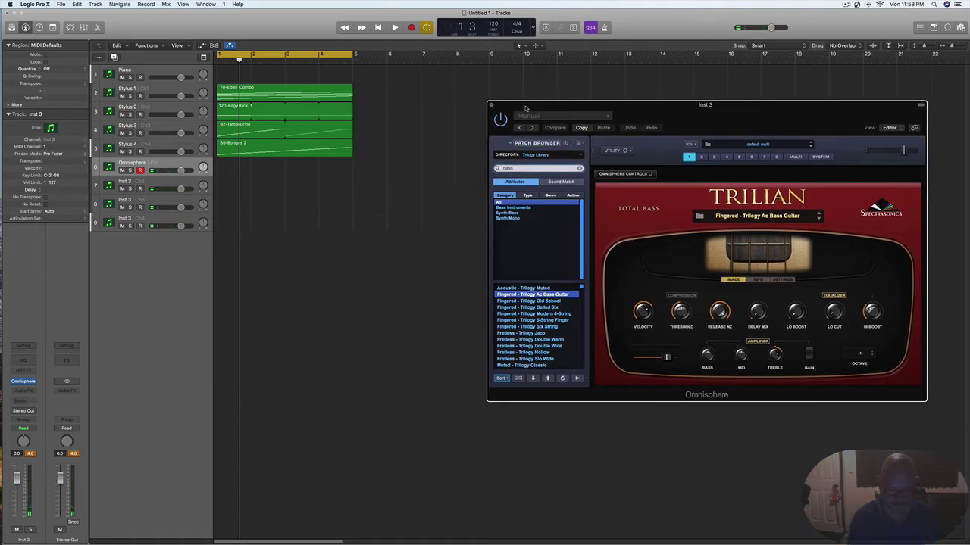
Step: Record a four-bar bass part on the Omnisphere track from bar 1 to bar 5 over the Stylus grooves
{"action": "key", "text": "space"}
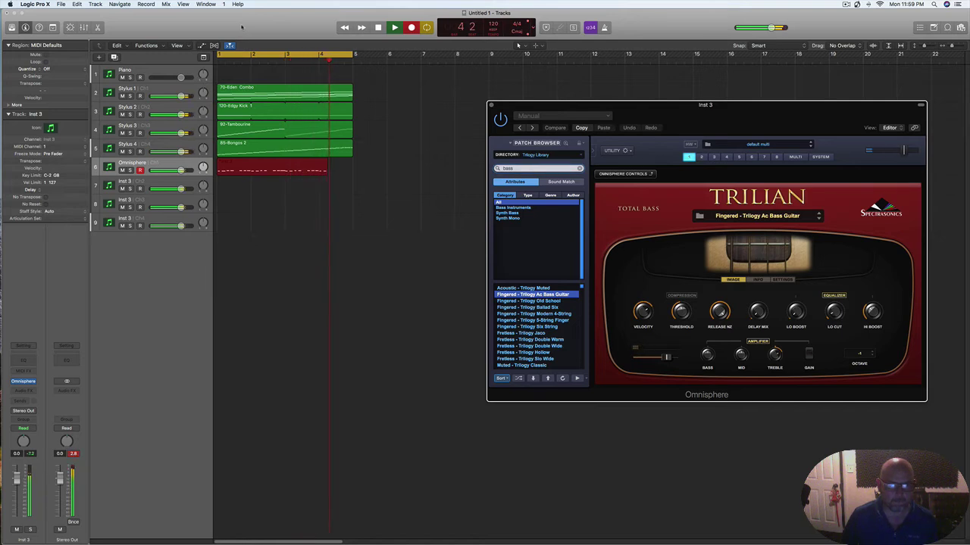
{"action": "key", "text": "space"}
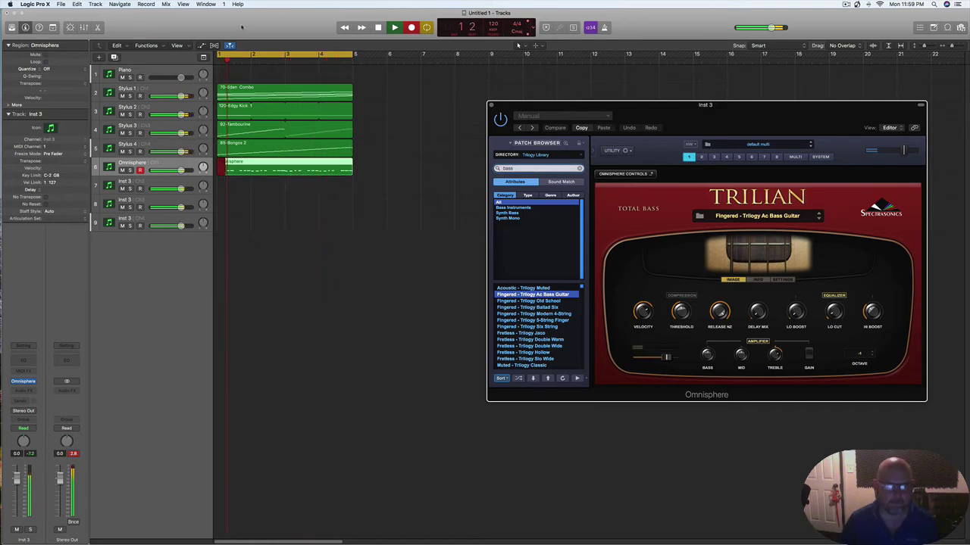
{"action": "left_click", "coordinate": [241, 60]}
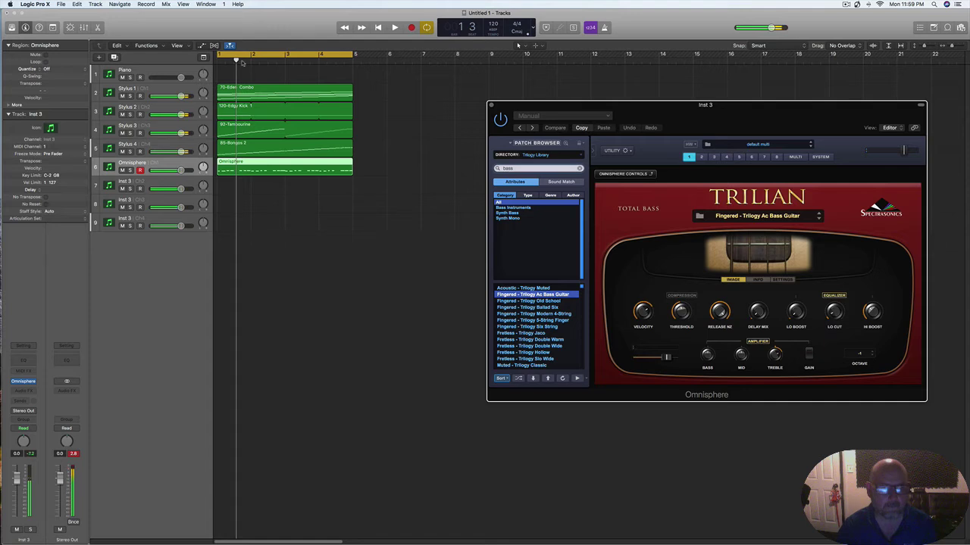
Step: Open the Omnisphere bass region for note editing, quantize all its notes to 1/16 Note, and play back the result
{"action": "double_click", "coordinate": [277, 166]}
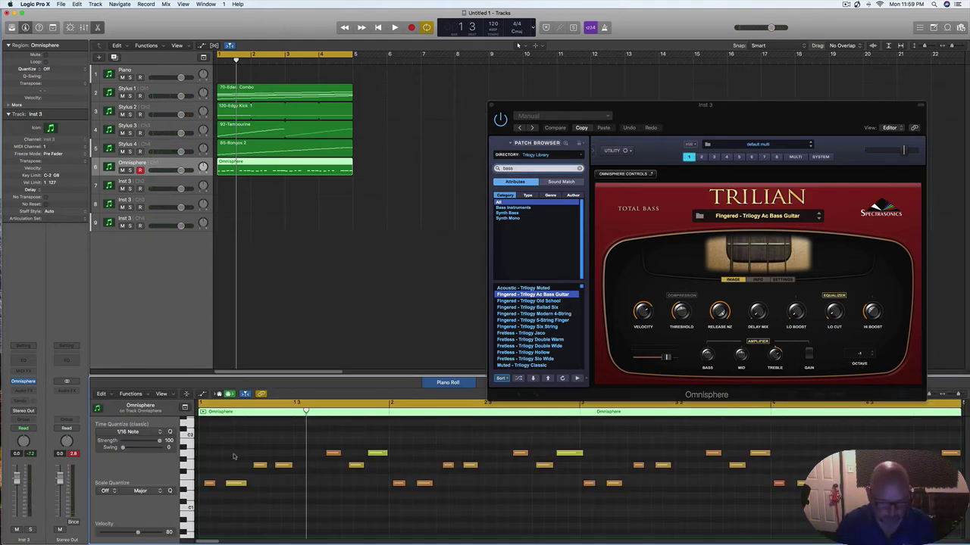
{"action": "key", "text": "super+a"}
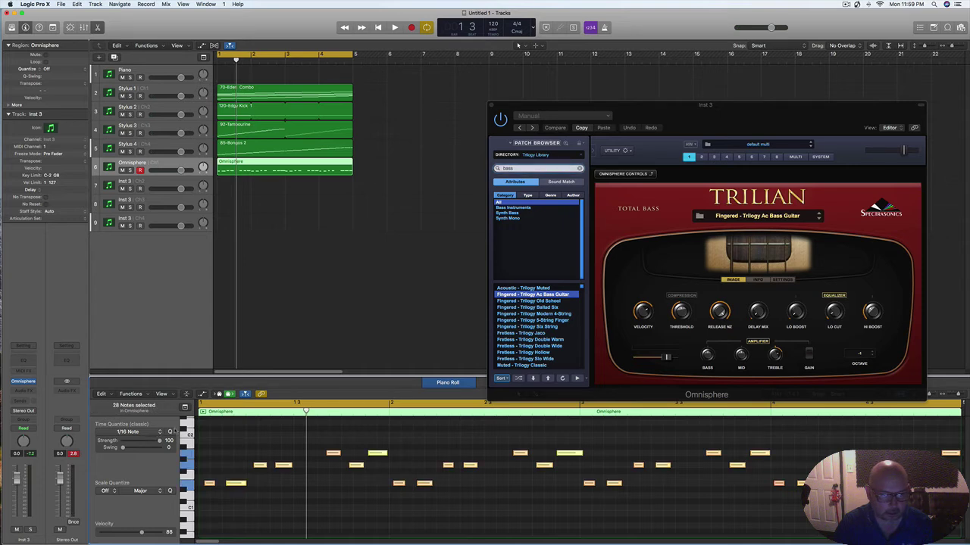
{"action": "left_click", "coordinate": [169, 431]}
{"action": "key", "text": "space"}
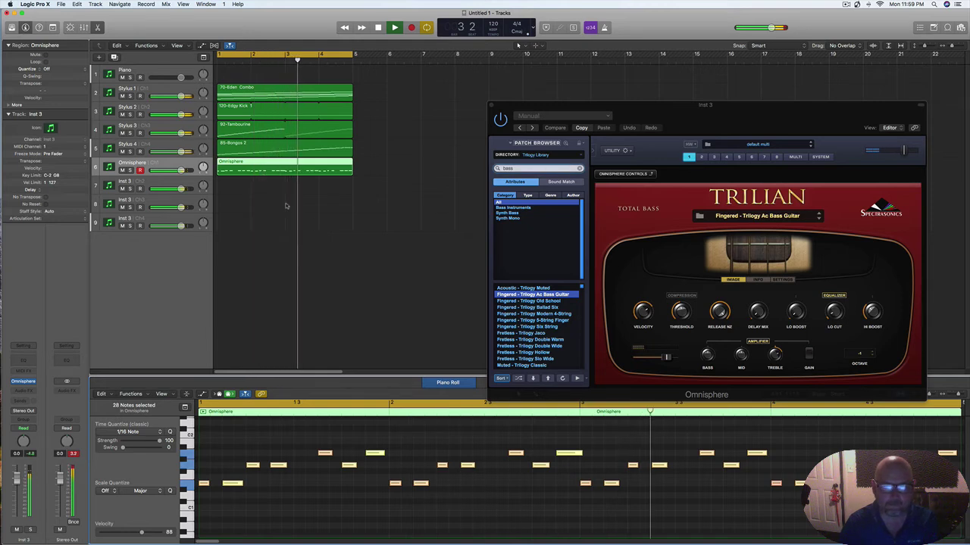
{"action": "key", "text": "space"}
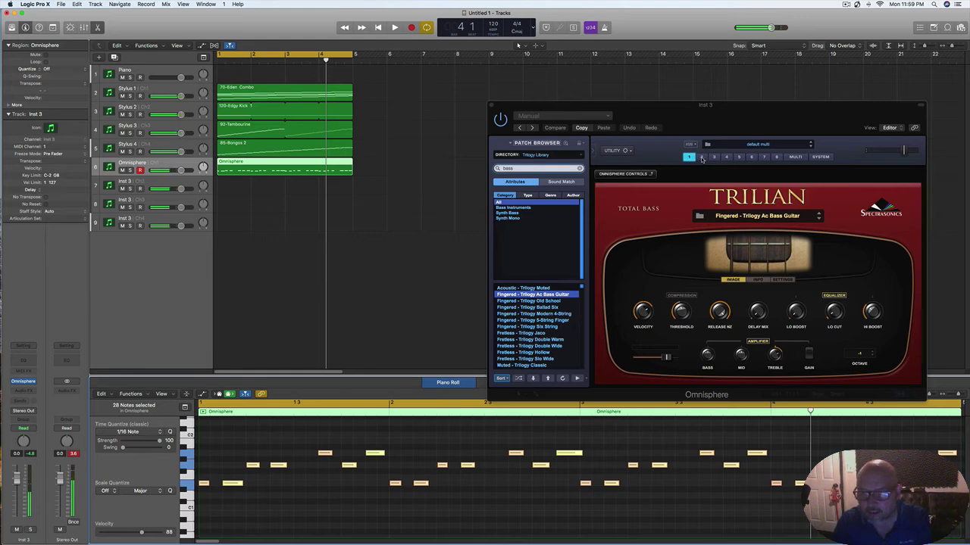
Step: Switch Omnisphere to part 2, set the patch directory to Atmosphere Library and load the Afterglow patch
{"action": "left_click", "coordinate": [701, 157]}
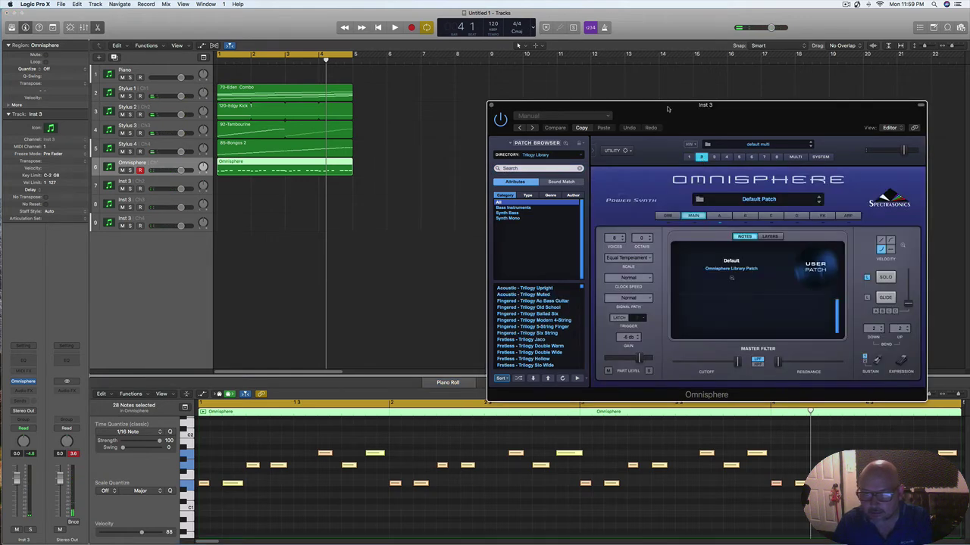
{"action": "left_click_drag", "start_coordinate": [667, 109], "coordinate": [587, 69]}
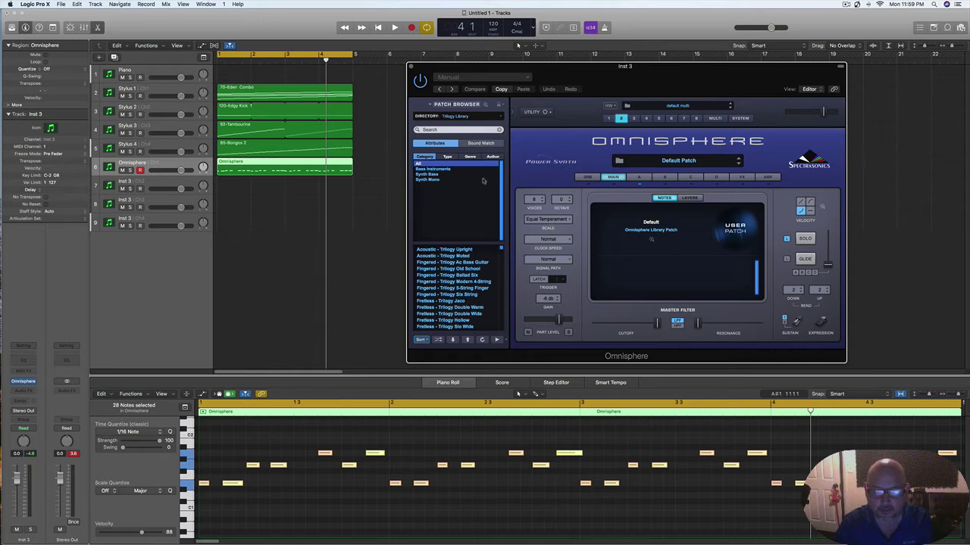
{"action": "left_click", "coordinate": [500, 117]}
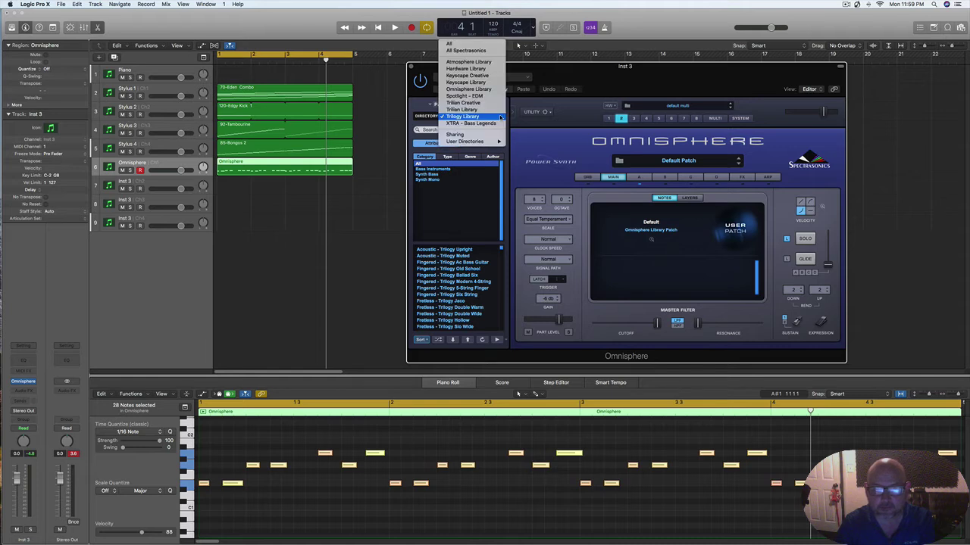
{"action": "left_click", "coordinate": [488, 62]}
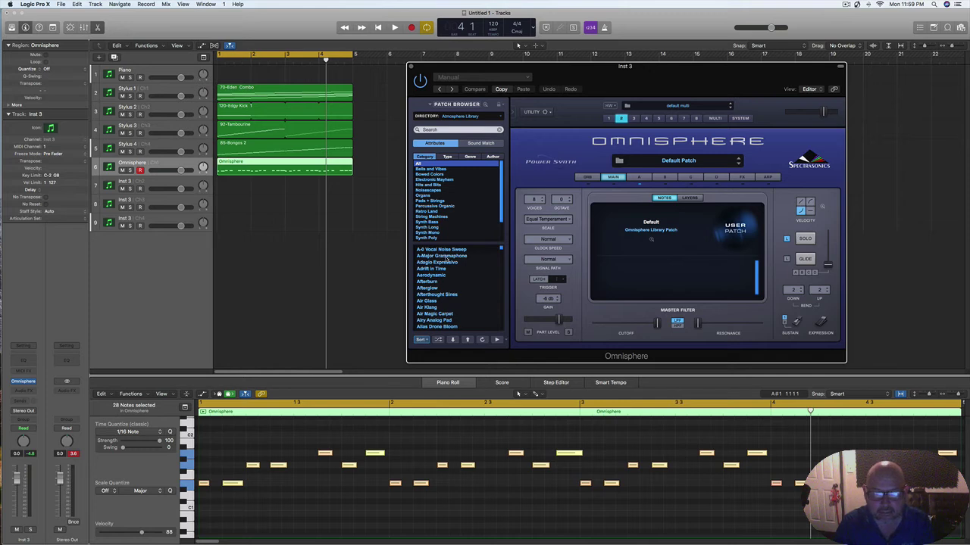
{"action": "left_click", "coordinate": [446, 257]}
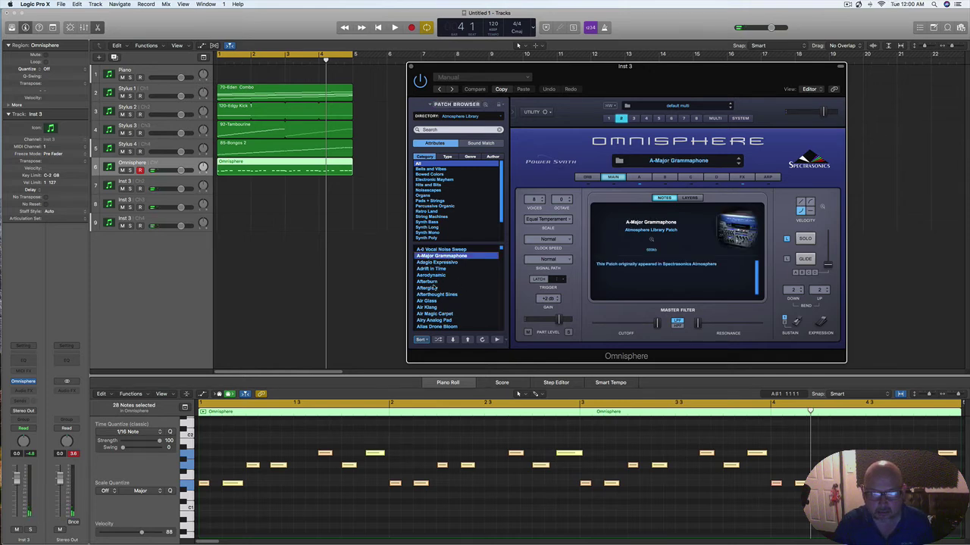
{"action": "left_click", "coordinate": [433, 288]}
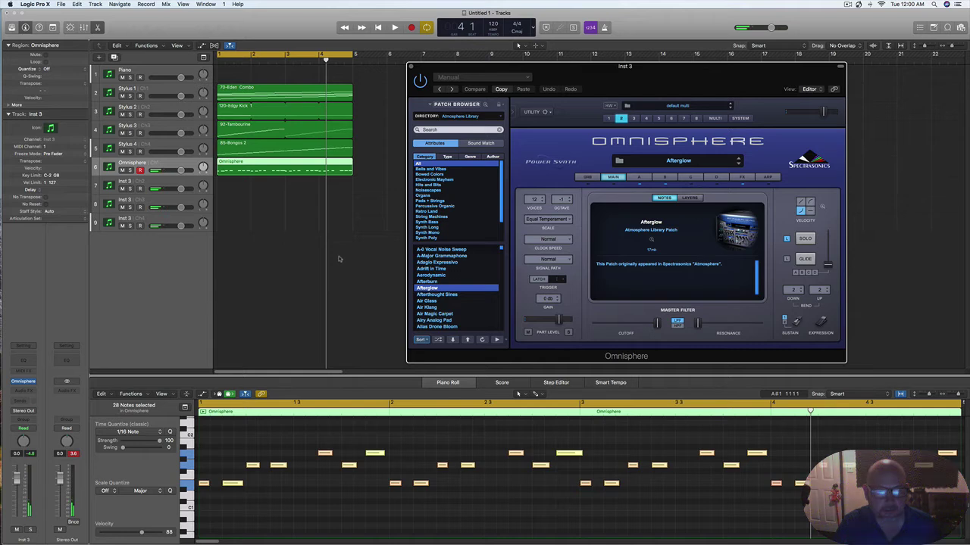
Step: Record a four-bar Afterglow part on the MIDI channel 2 Inst 3 track from bar 1 to bar 5
{"action": "left_click", "coordinate": [152, 180]}
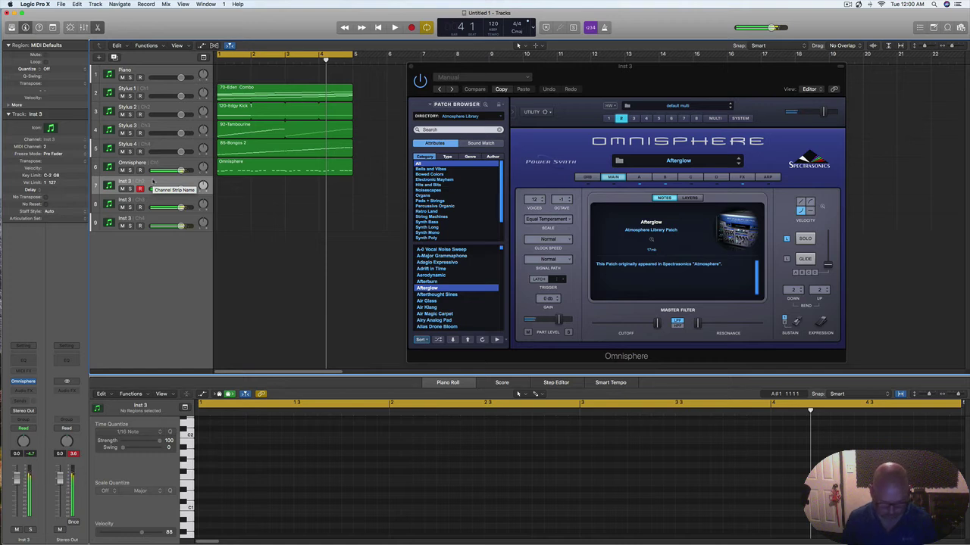
{"action": "key", "text": "space"}
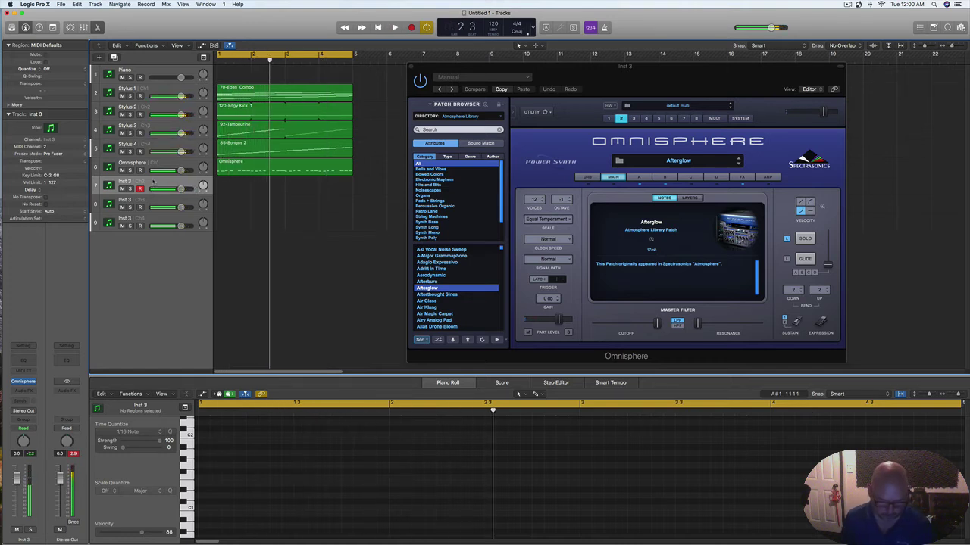
{"action": "key", "text": "space"}
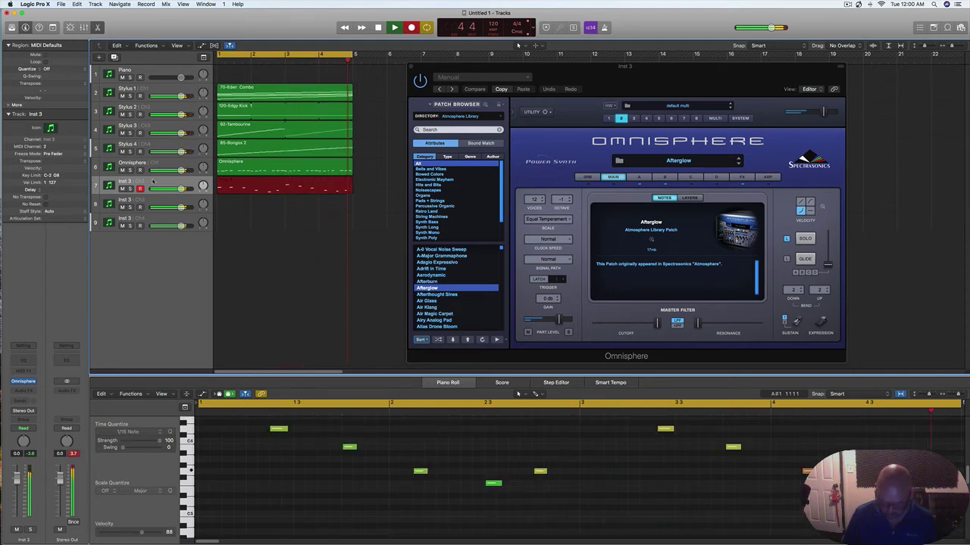
{"action": "key", "text": "space"}
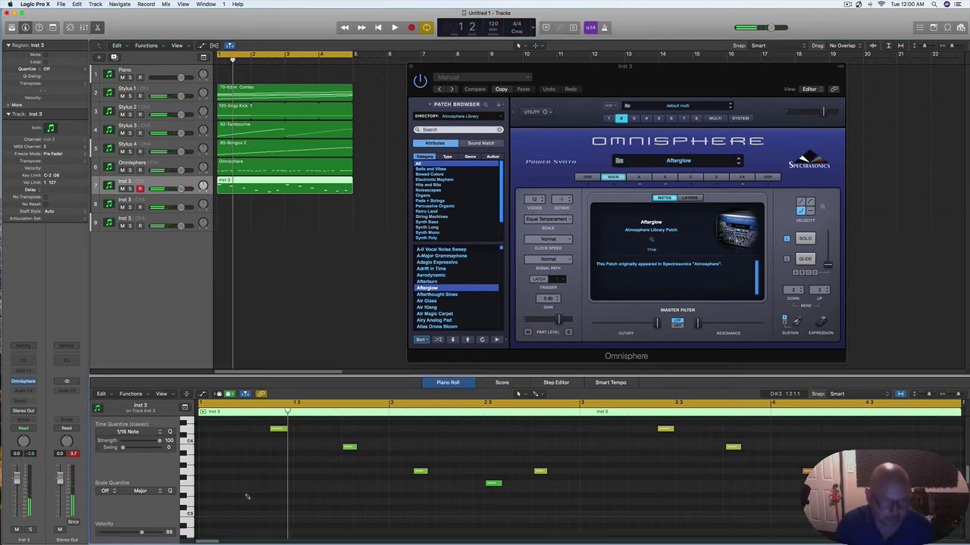
Step: Quantize all notes of the Afterglow region to 1/16 Note and listen to it with the groove
{"action": "key", "text": "super+a"}
{"action": "left_click", "coordinate": [170, 432]}
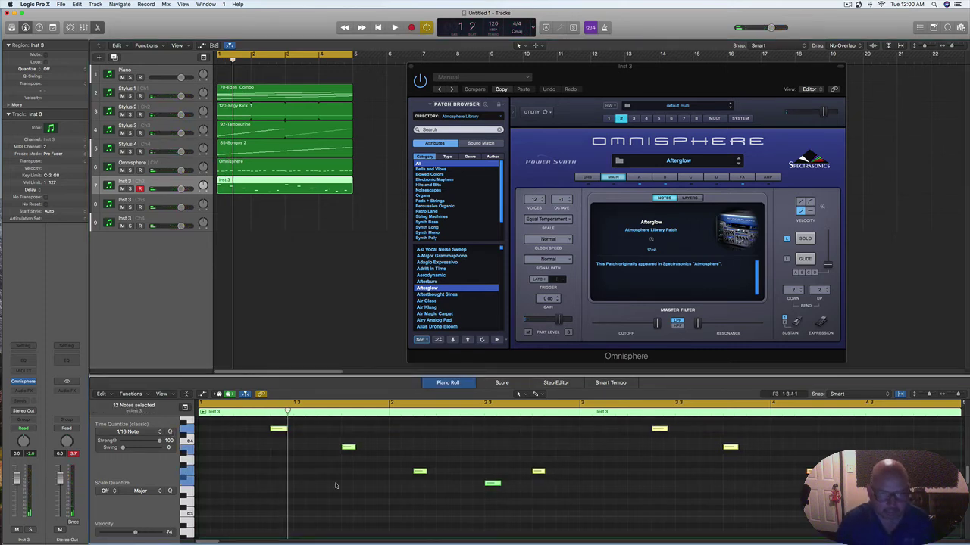
{"action": "scroll", "coordinate": [337, 486], "scroll_direction": "up", "scroll_amount": 3}
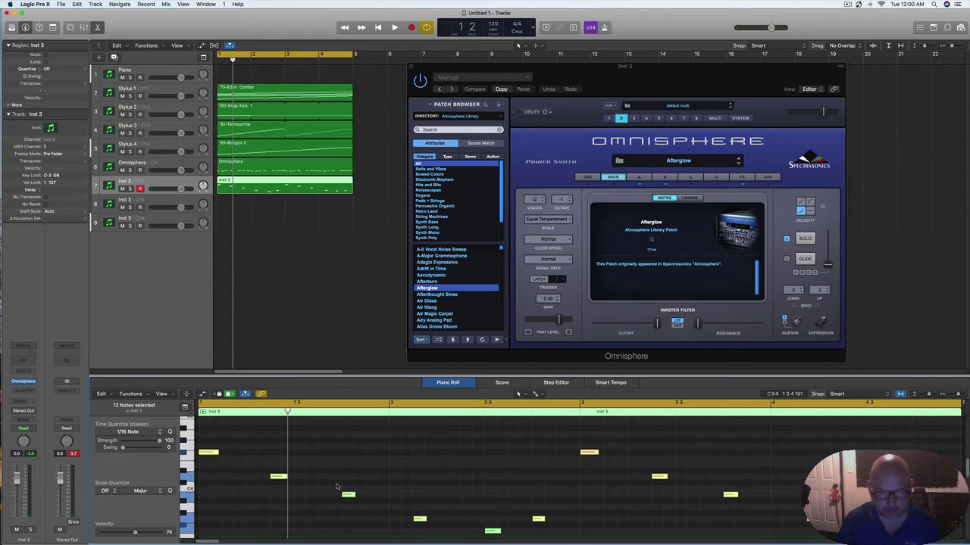
{"action": "key", "text": "space"}
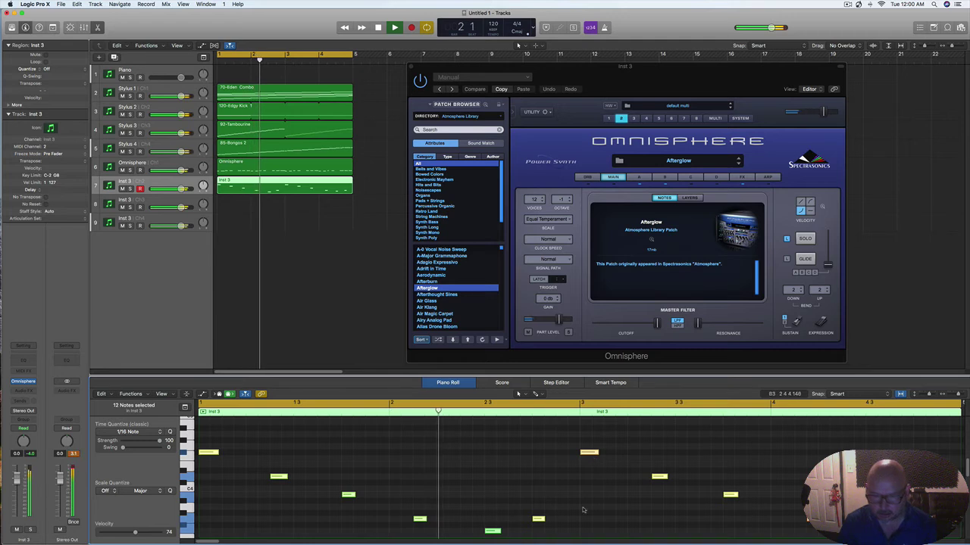
{"action": "key", "text": "space"}
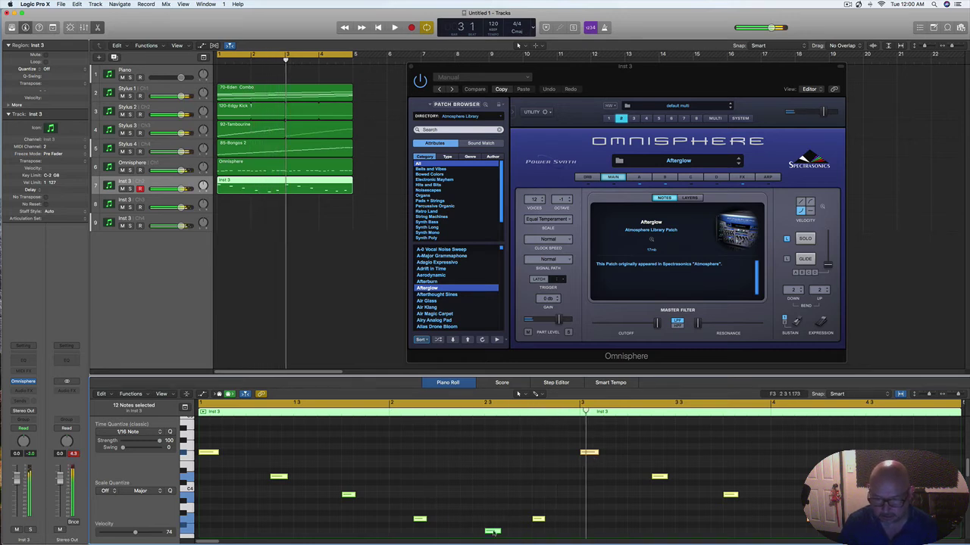
Step: Raise the F3 note at bar 2 beat 3 by a semitone, and shift the first bar 4 note about a sixteenth earlier
{"action": "left_click_drag", "start_coordinate": [493, 533], "coordinate": [492, 533]}
{"action": "left_click", "coordinate": [512, 537]}
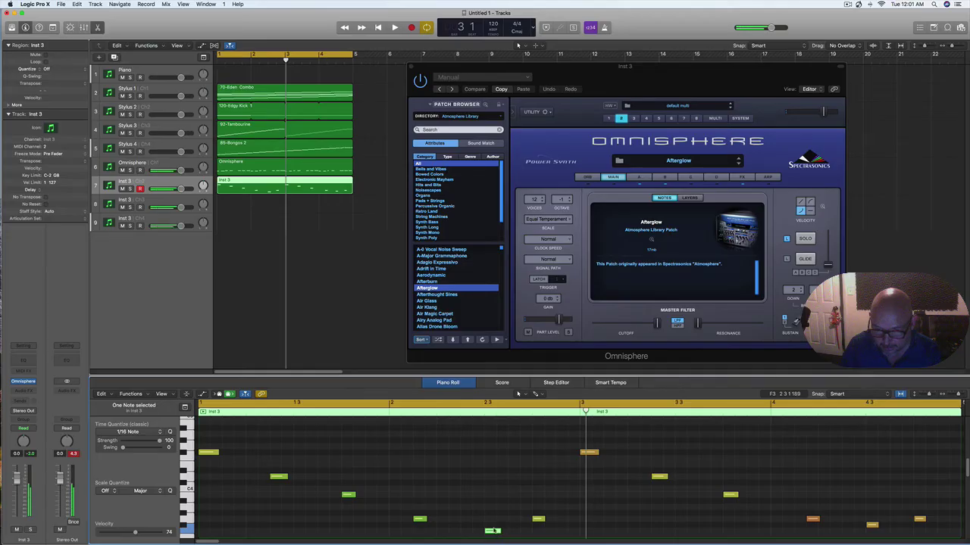
{"action": "left_click_drag", "start_coordinate": [494, 533], "coordinate": [493, 525]}
{"action": "key", "text": "space"}
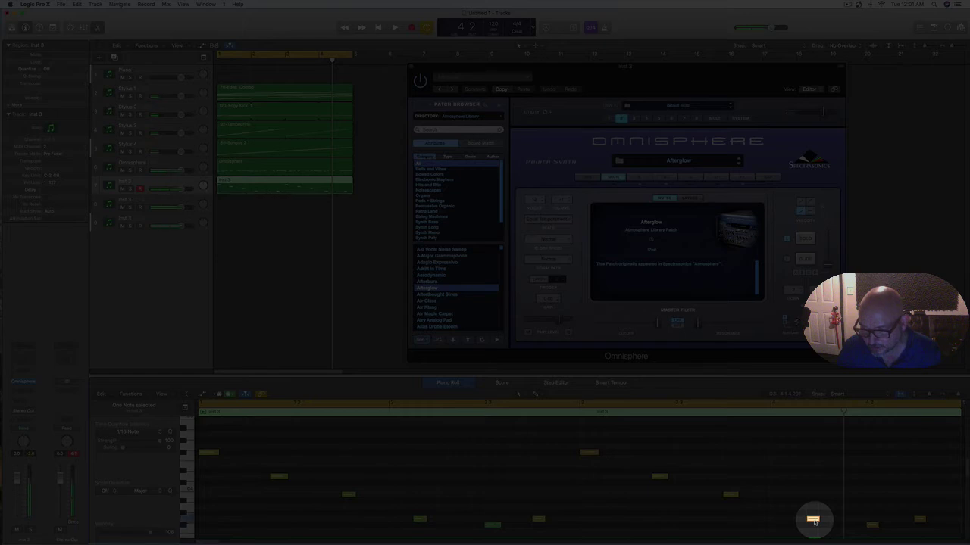
{"action": "left_click_drag", "start_coordinate": [813, 520], "coordinate": [804, 520]}
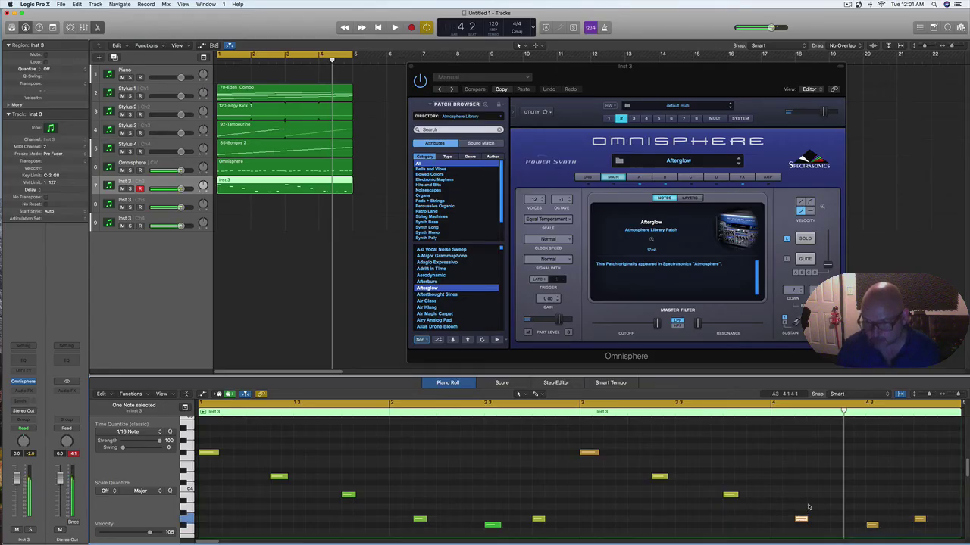
{"action": "key", "text": "space"}
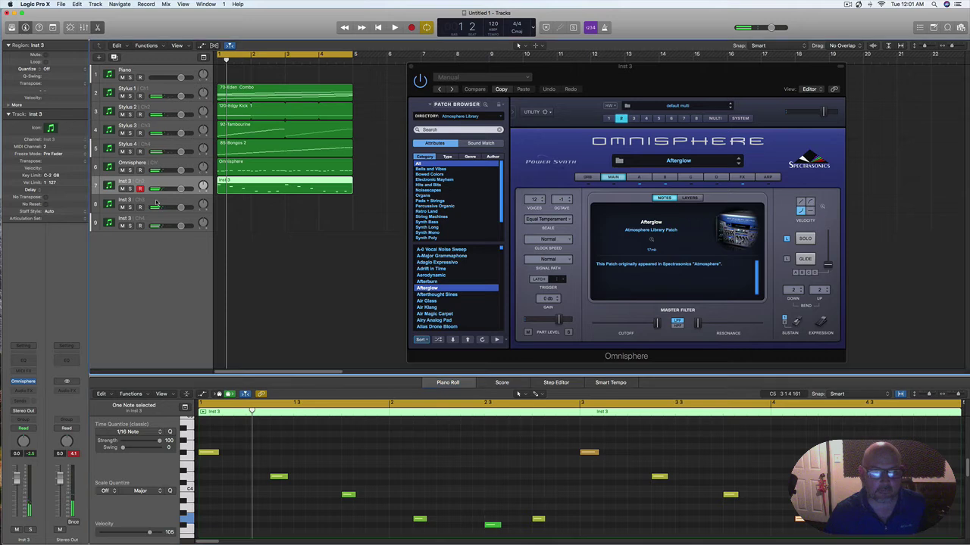
Step: For the MIDI channel 3 track, search Omnisphere part 3's Trilogy Library patches for "lead" and load TR-German Chordalizer
{"action": "key", "text": "Down"}
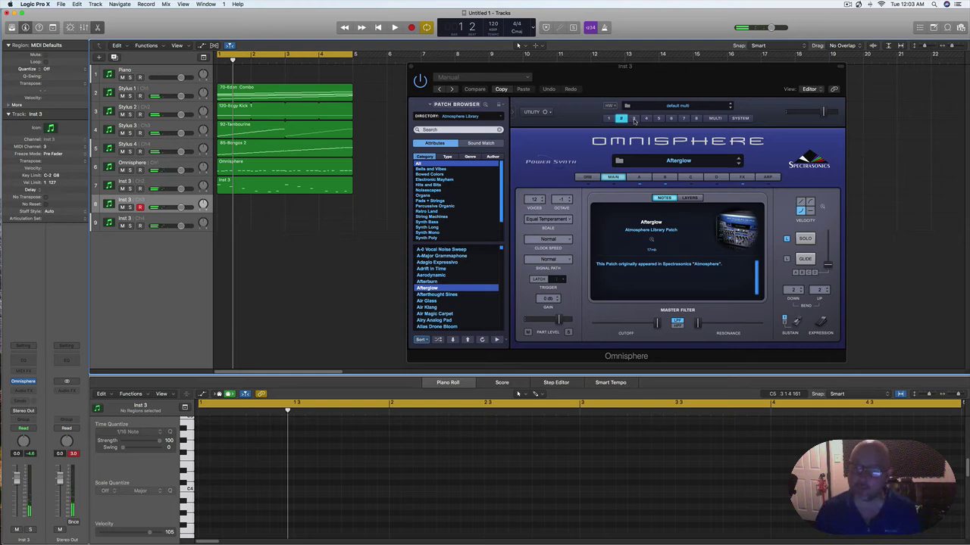
{"action": "left_click", "coordinate": [634, 119]}
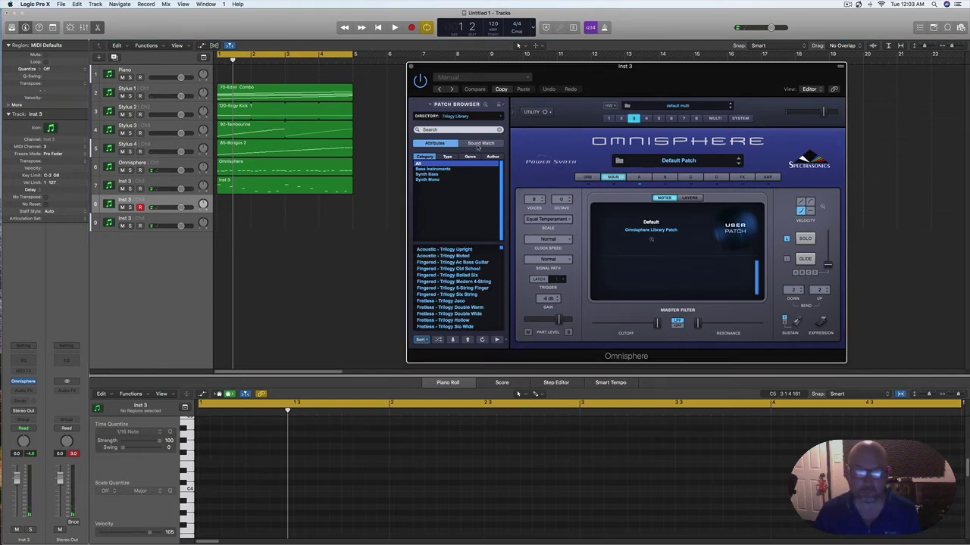
{"action": "scroll", "coordinate": [470, 294], "scroll_direction": "down", "scroll_amount": 3}
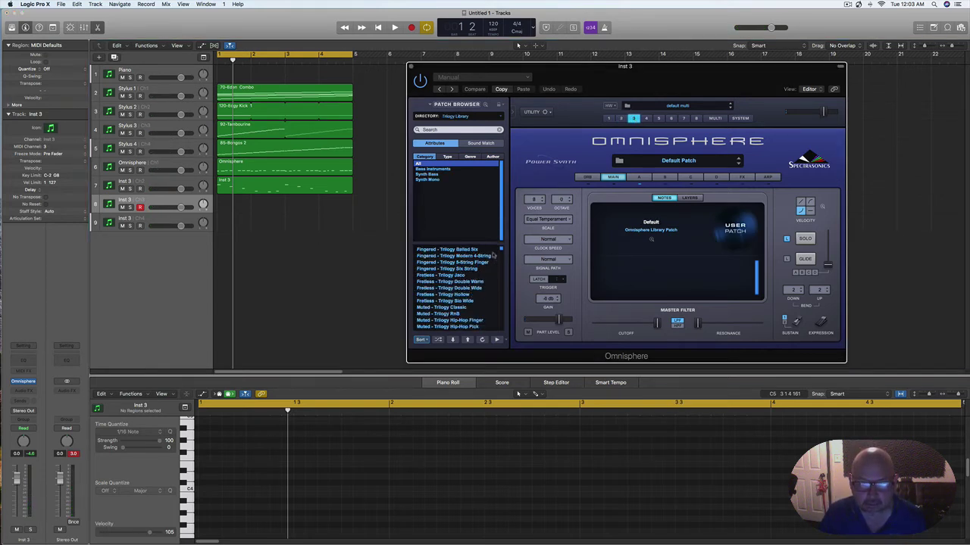
{"action": "left_click_drag", "start_coordinate": [500, 250], "coordinate": [500, 281]}
{"action": "left_click", "coordinate": [437, 131]}
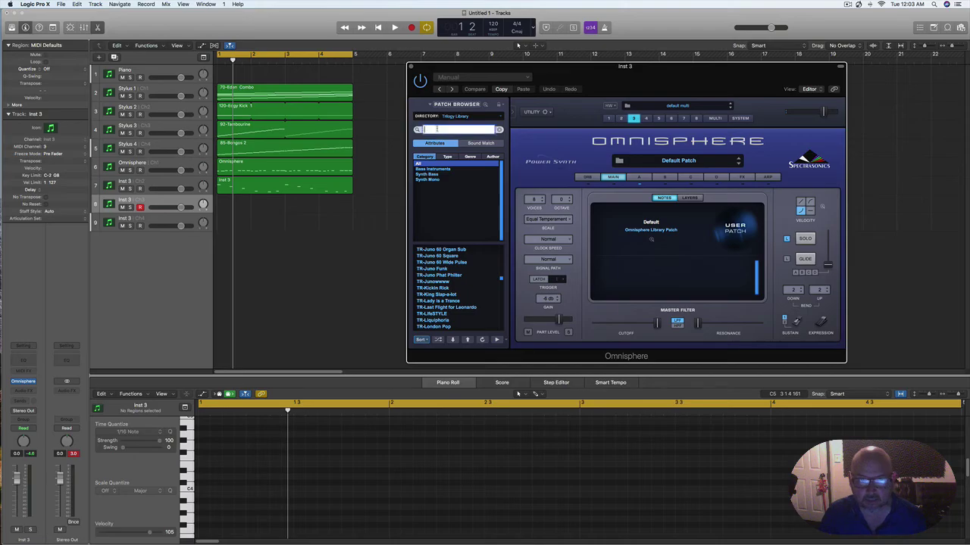
{"action": "type", "text": "ger"}
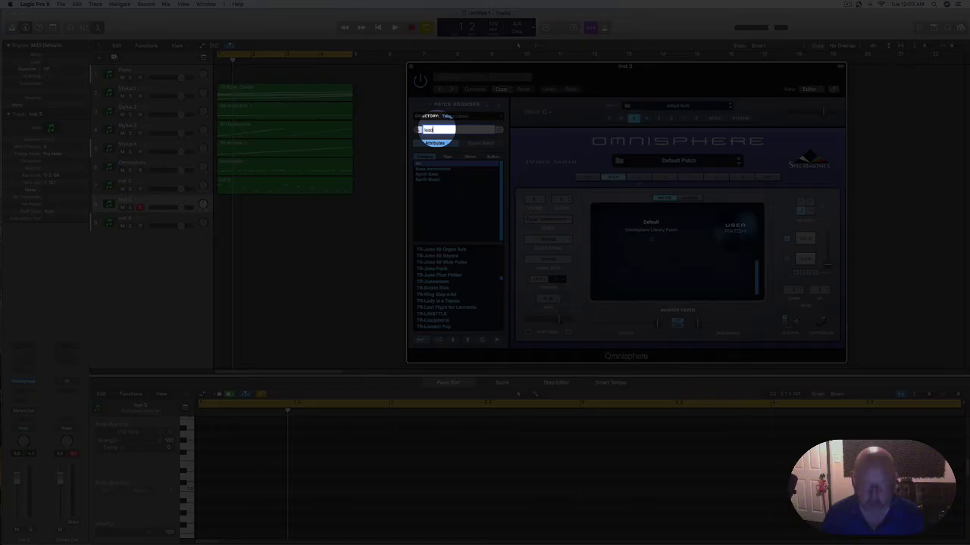
{"action": "key", "text": "Return"}
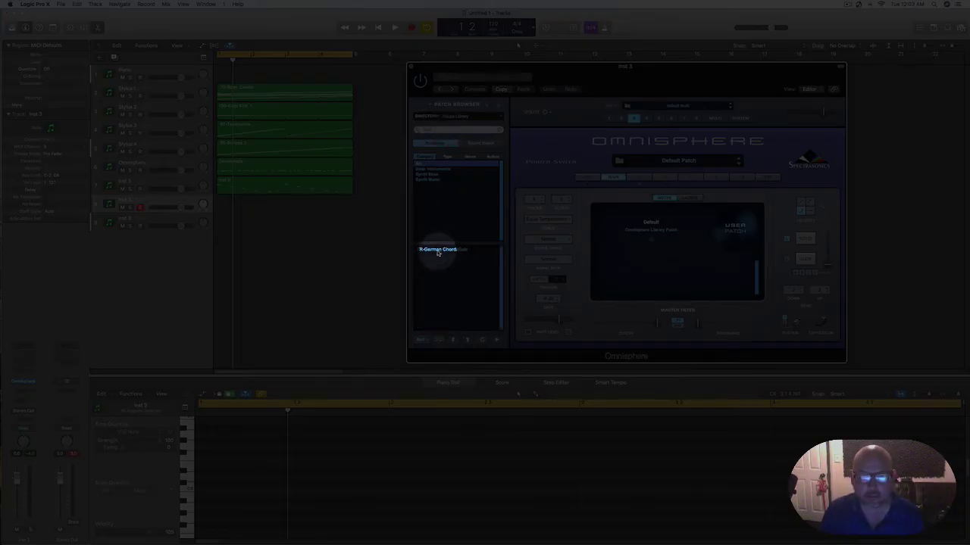
{"action": "left_click", "coordinate": [437, 249]}
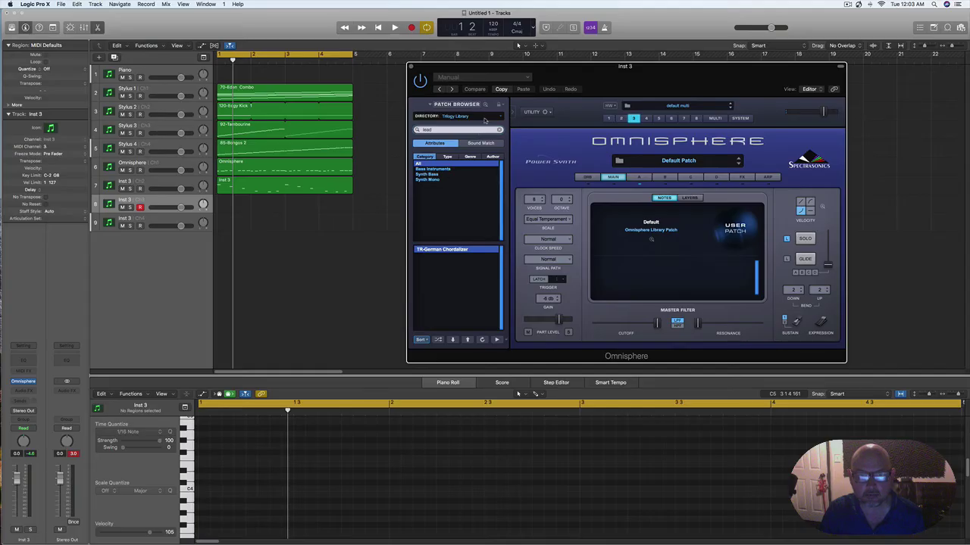
Step: Change the part 3 patch directory to Omnisphere Library and load the Analog Vibralead patch using the "lead" search
{"action": "left_click", "coordinate": [485, 118]}
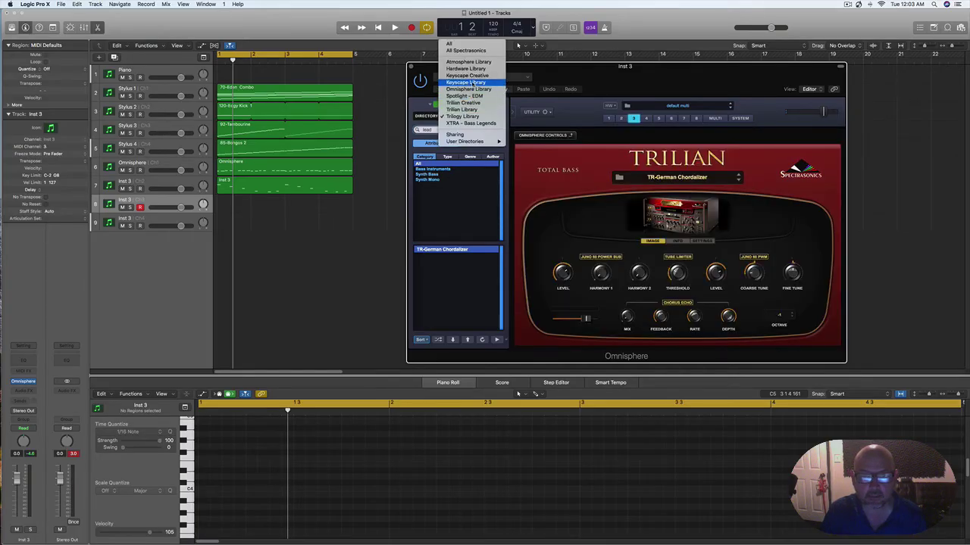
{"action": "left_click", "coordinate": [471, 91]}
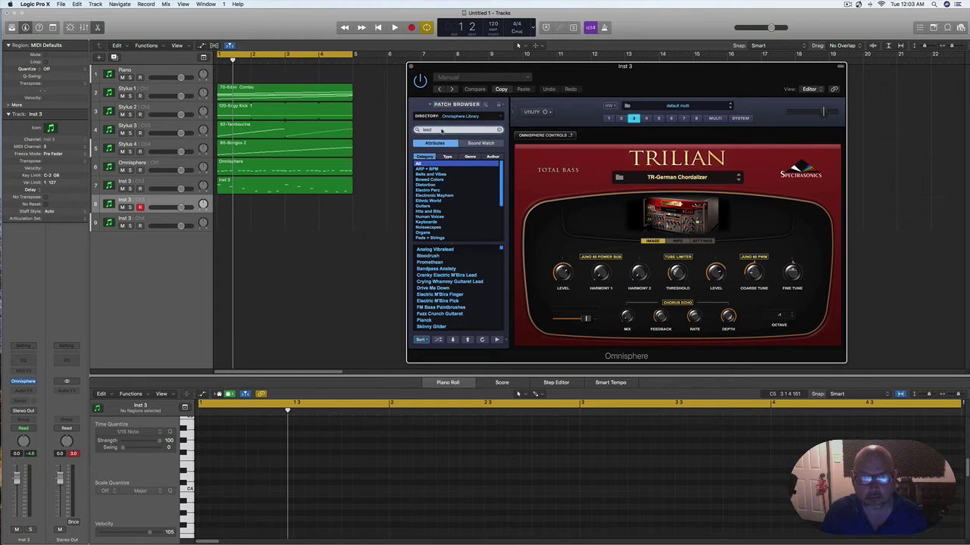
{"action": "left_click", "coordinate": [441, 129]}
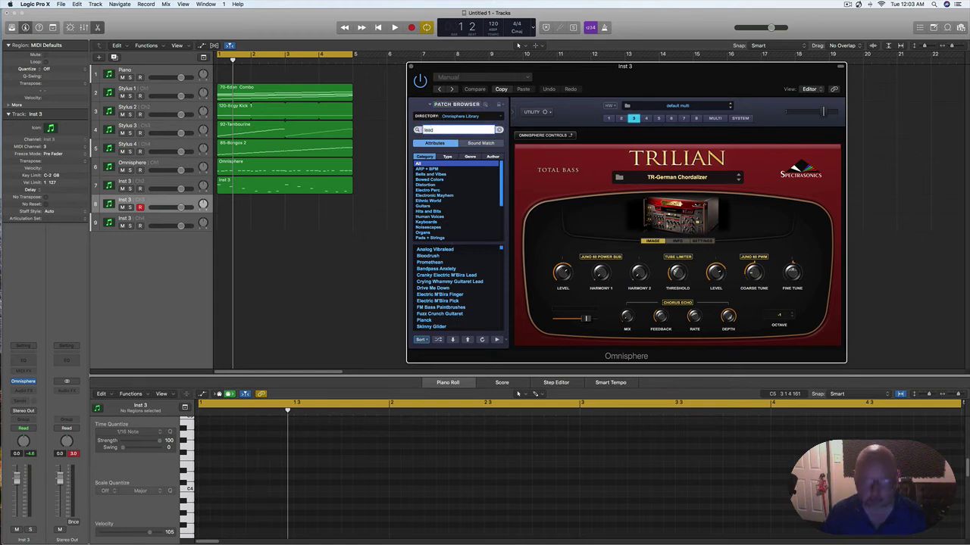
{"action": "key", "text": "Return"}
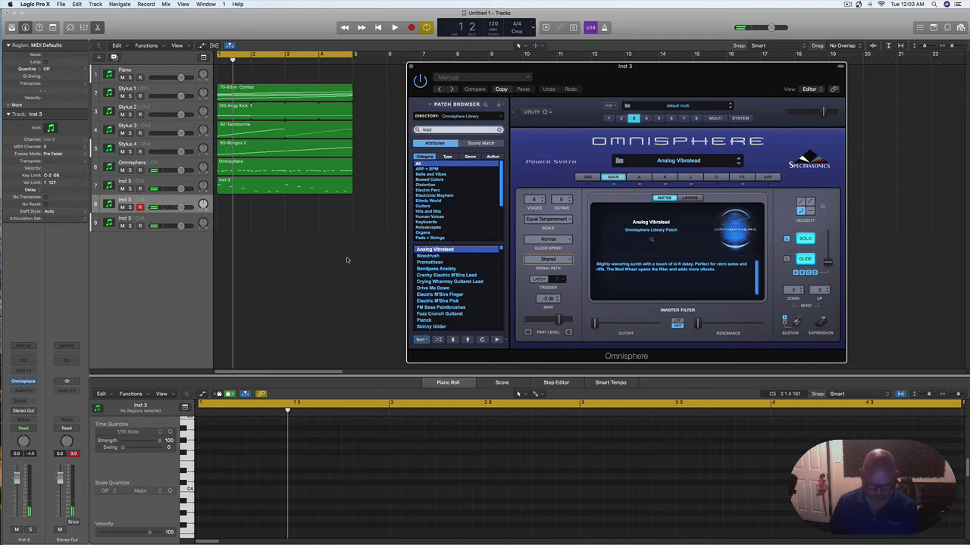
Step: Record a four-bar Analog Vibralead part on the MIDI channel 3 Inst 3 track from bar 1 to bar 5
{"action": "key", "text": "space"}
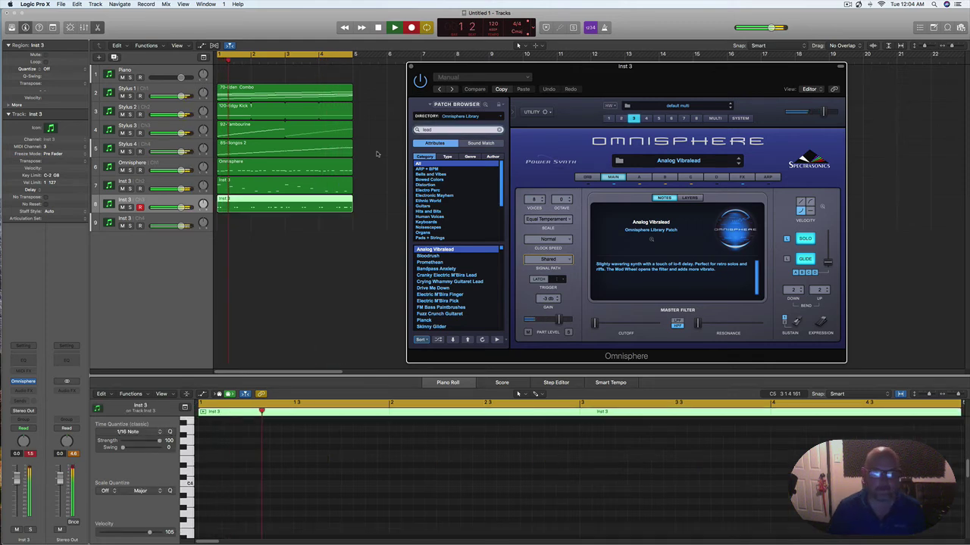
{"action": "key", "text": "space"}
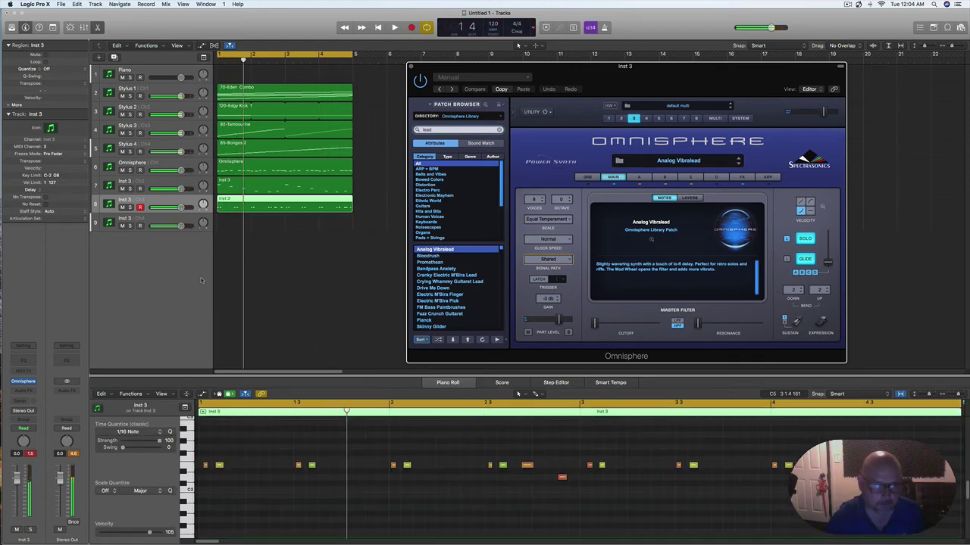
Step: Overdub additional notes into the Analog Vibralead region on the MIDI channel 3 track, and quantize all its notes to 1/16
{"action": "key", "text": "r"}
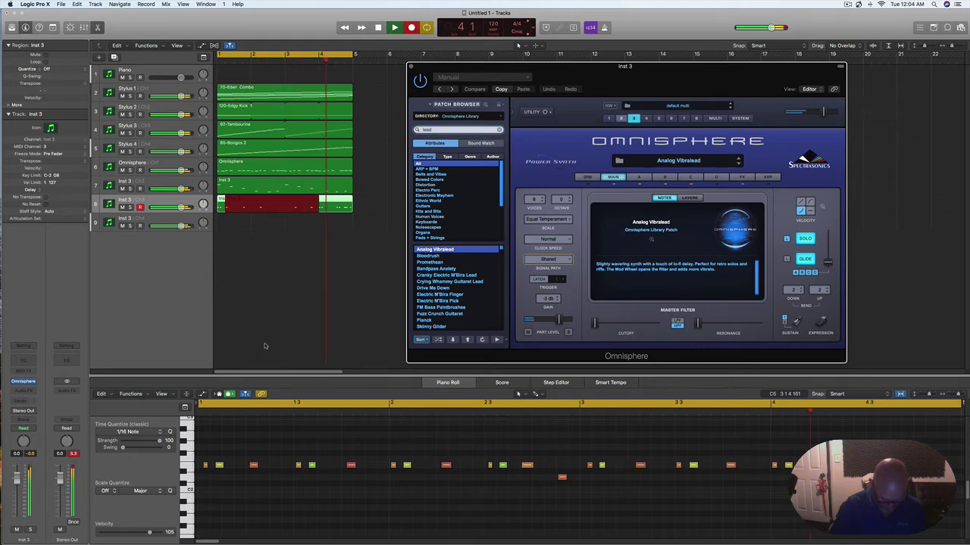
{"action": "key", "text": "space"}
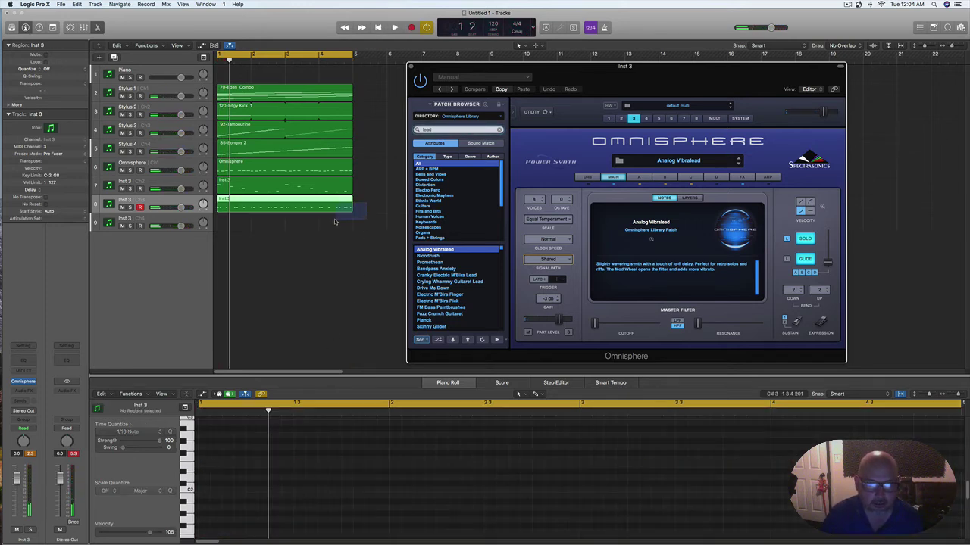
{"action": "left_click", "coordinate": [366, 205]}
{"action": "key", "text": "super+a"}
{"action": "key", "text": "q"}
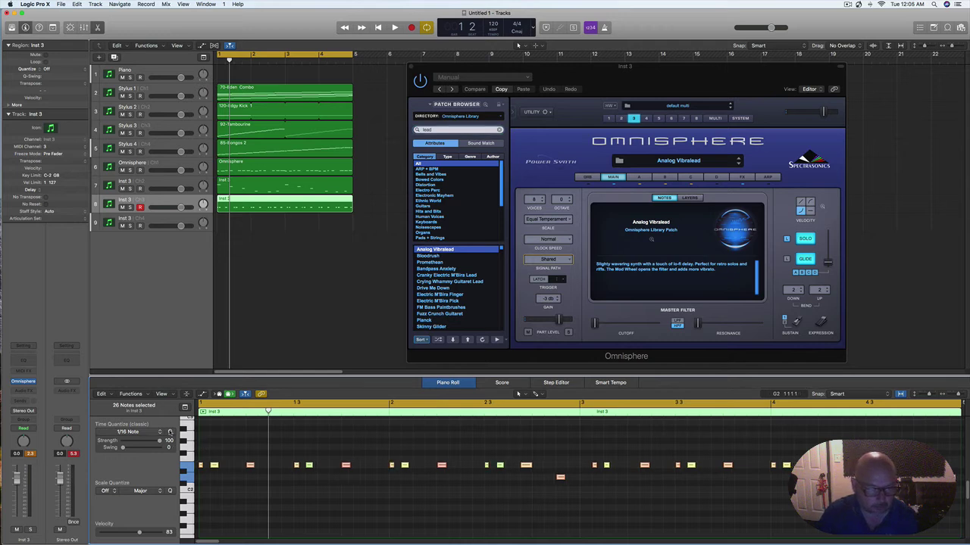
{"action": "key", "text": "space"}
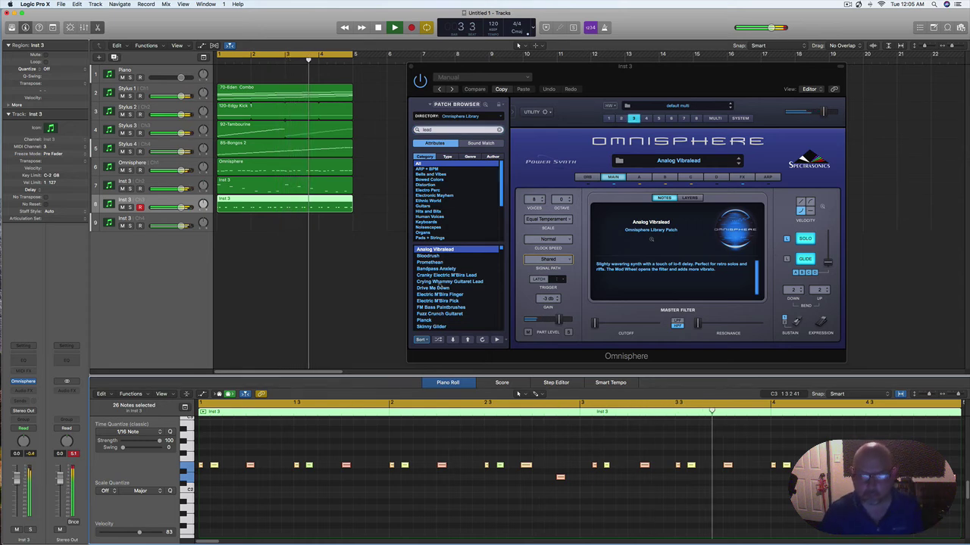
Step: Shift the first three notes of bar 3 in the Analog Vibralead region about a sixteenth earlier
{"action": "left_click", "coordinate": [579, 452]}
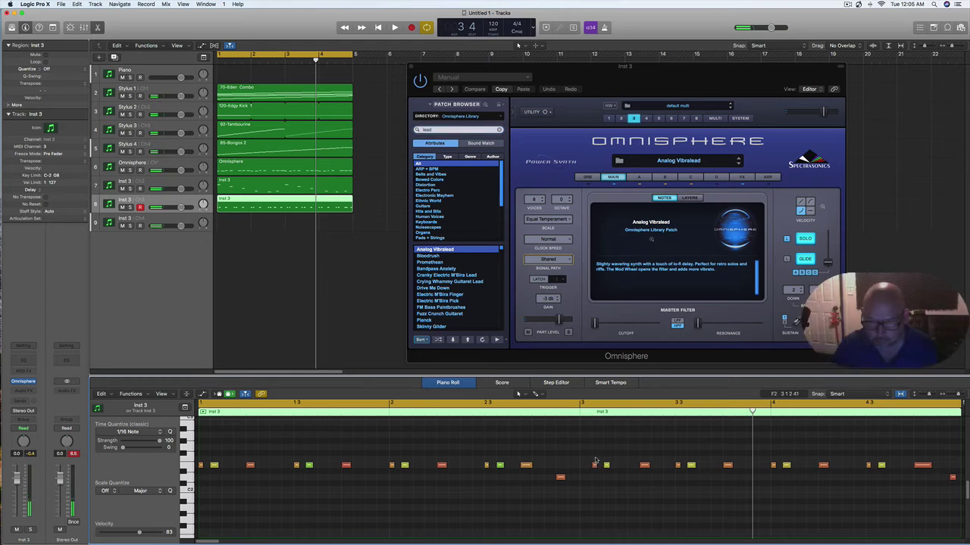
{"action": "left_click", "coordinate": [595, 466]}
{"action": "left_click_drag", "start_coordinate": [595, 466], "coordinate": [582, 466]}
{"action": "key", "text": "space"}
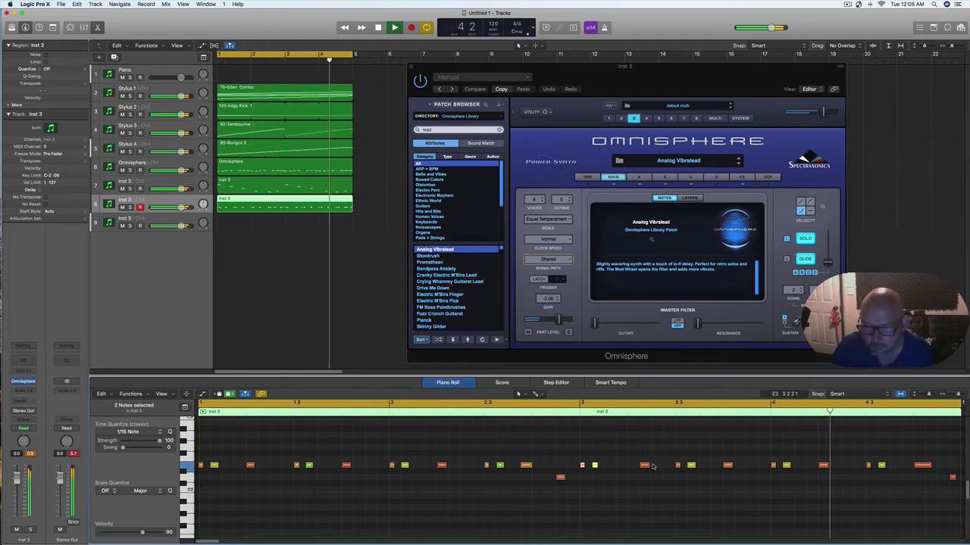
{"action": "left_click_drag", "start_coordinate": [644, 466], "coordinate": [633, 467]}
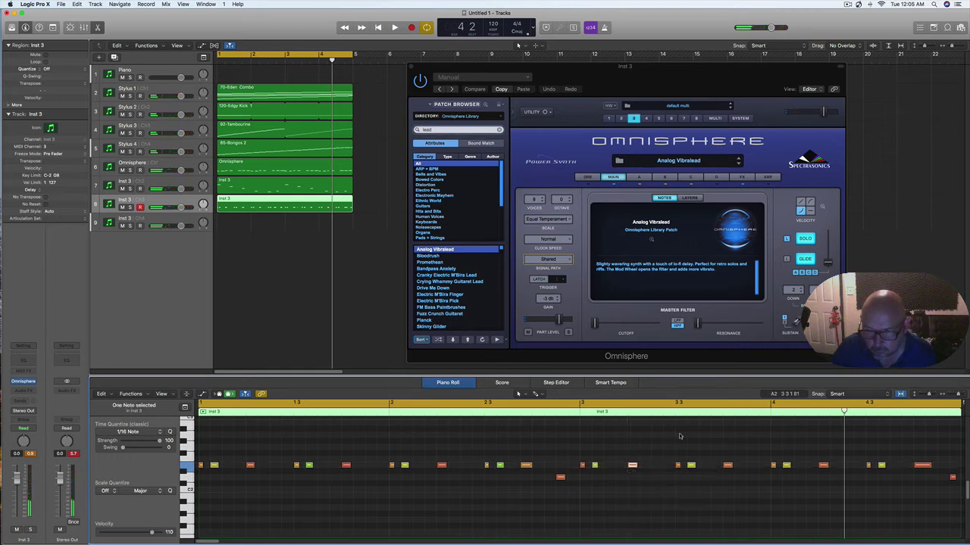
{"action": "key", "text": "space"}
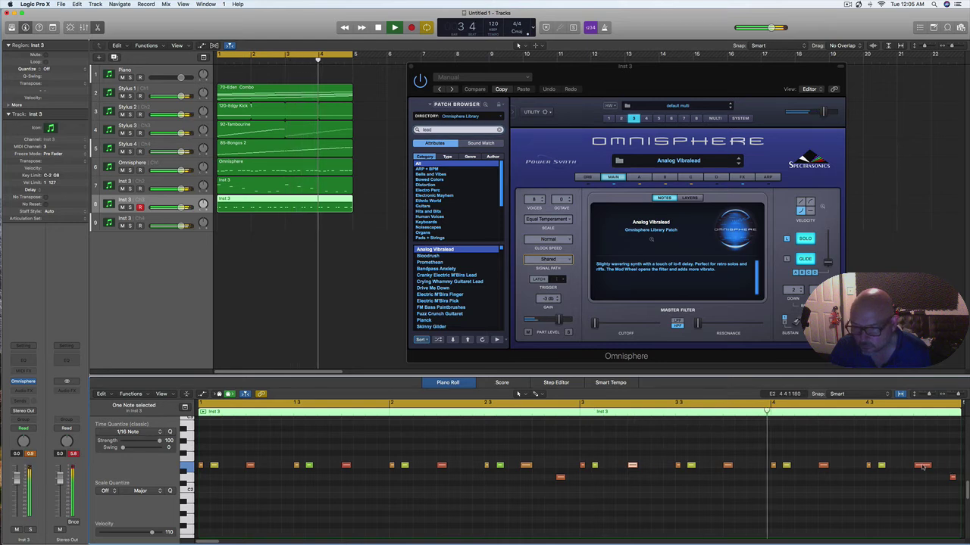
Step: Shift the last two notes of bar 4 in the Analog Vibralead region about a sixteenth earlier
{"action": "key", "text": "space"}
{"action": "left_click_drag", "start_coordinate": [922, 468], "coordinate": [915, 466]}
{"action": "key", "text": "space"}
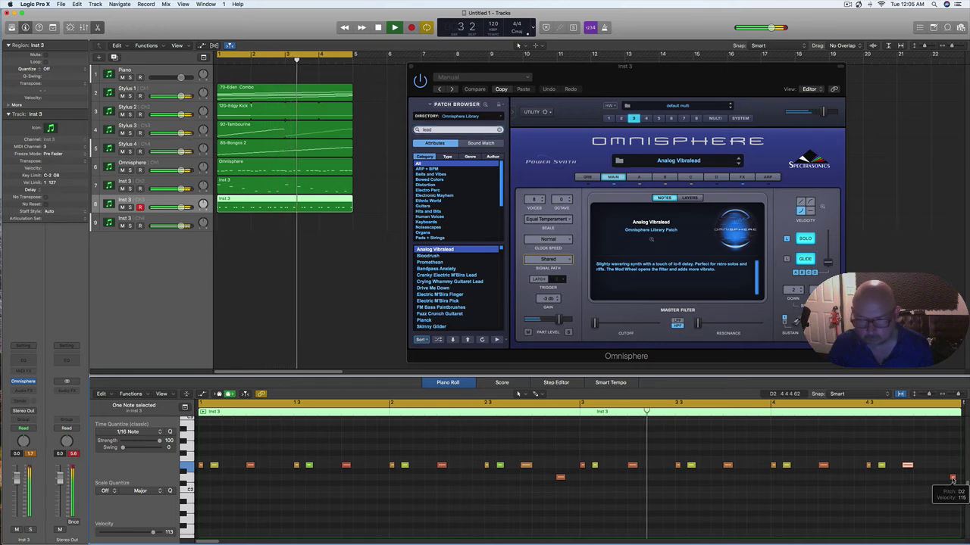
{"action": "left_click_drag", "start_coordinate": [953, 479], "coordinate": [946, 479]}
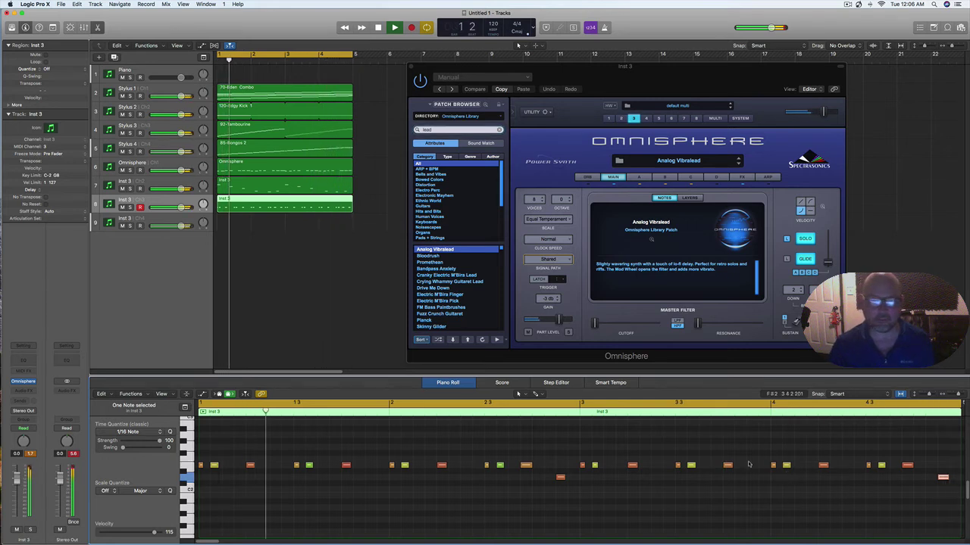
{"action": "key", "text": "space"}
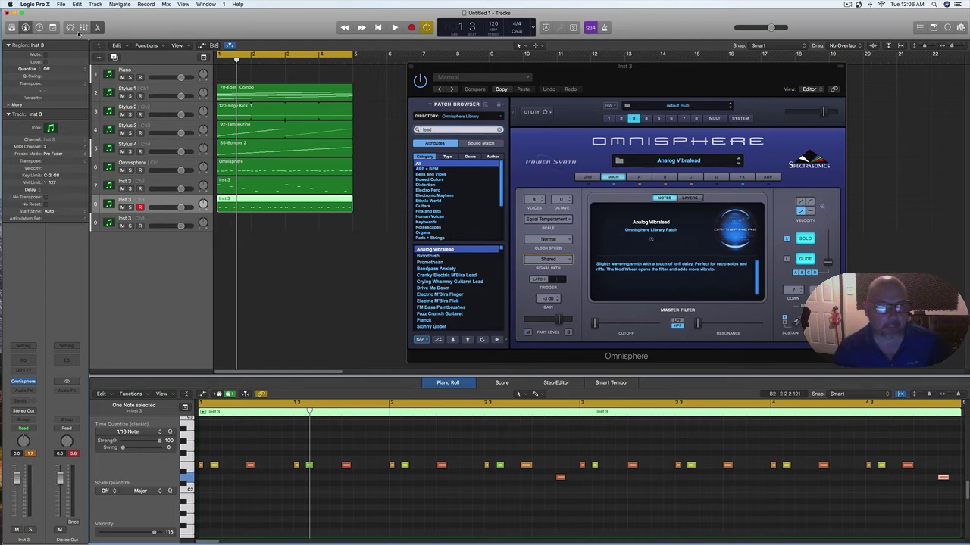
Step: Examine the channel strips in the mixer and hide it again
{"action": "key", "text": "x"}
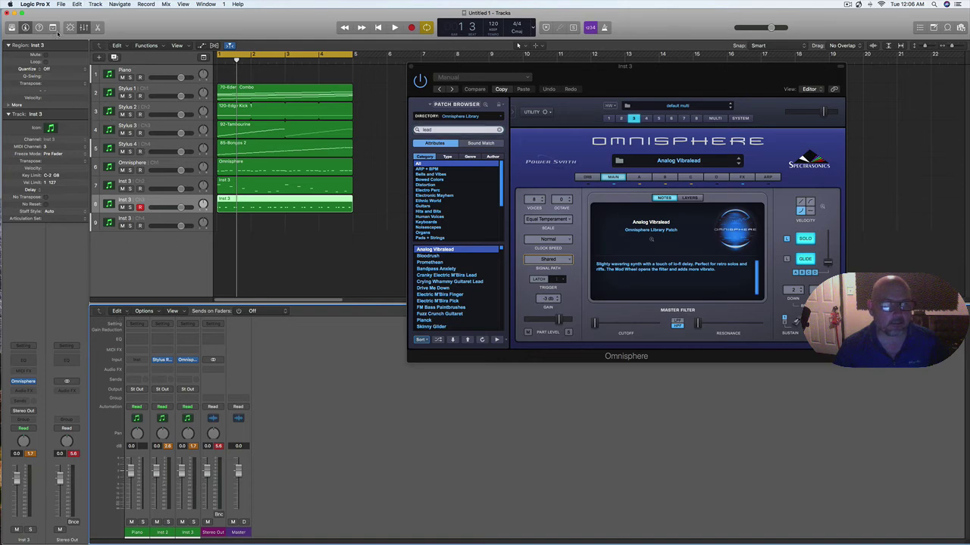
{"action": "left_click", "coordinate": [84, 27]}
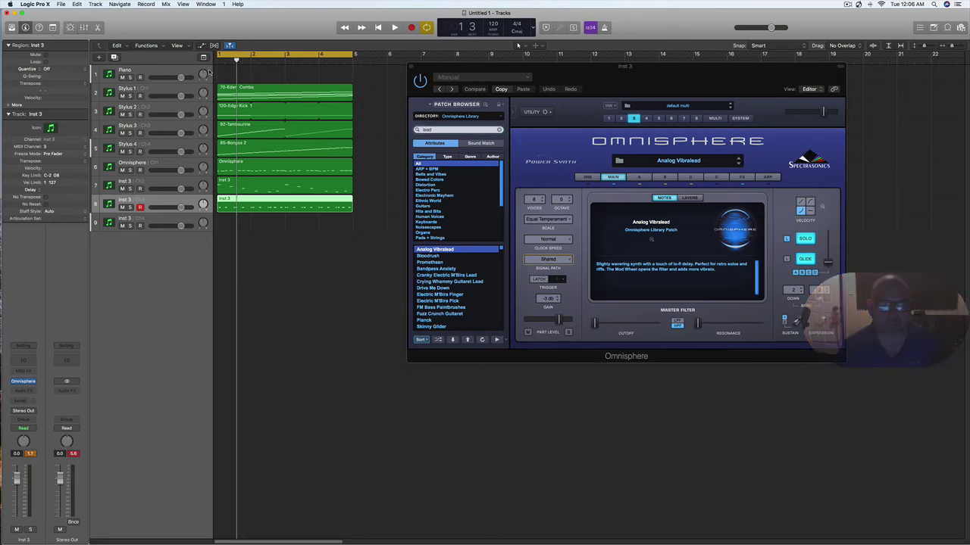
{"action": "left_click_drag", "start_coordinate": [608, 77], "coordinate": [606, 69]}
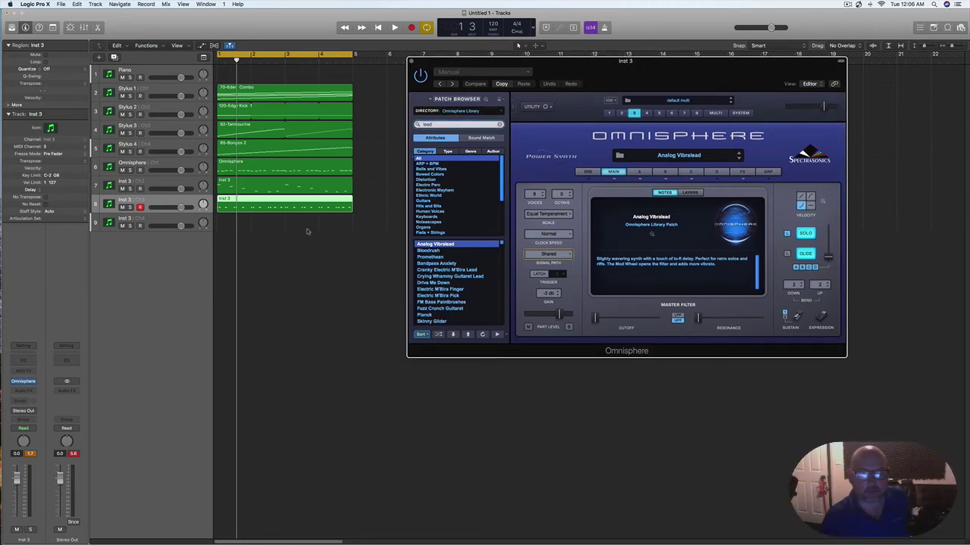
Step: For the MIDI channel 4 track, load Agape Sheen in Omnisphere part 4 using the "strings" search and record a part over bars 1 to 4
{"action": "key", "text": "Down"}
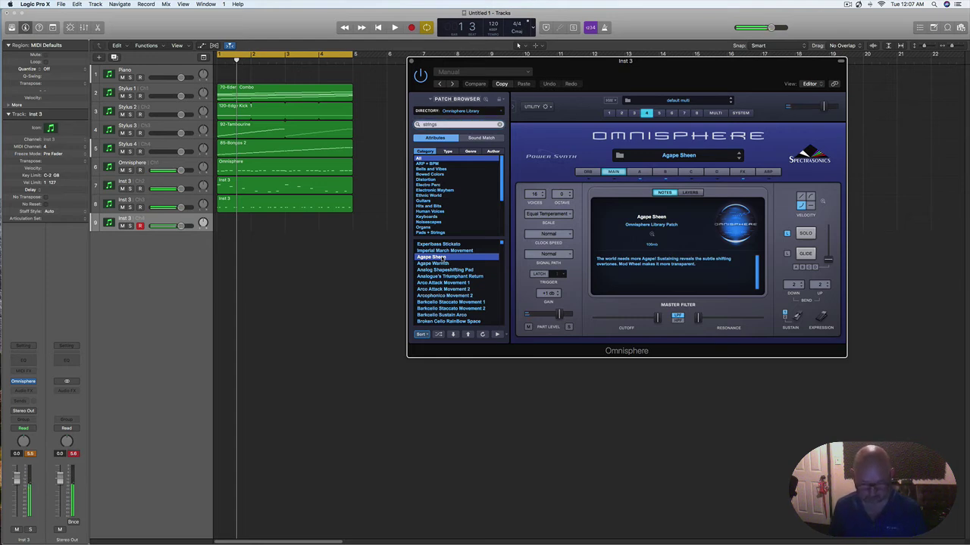
{"action": "key", "text": "Return"}
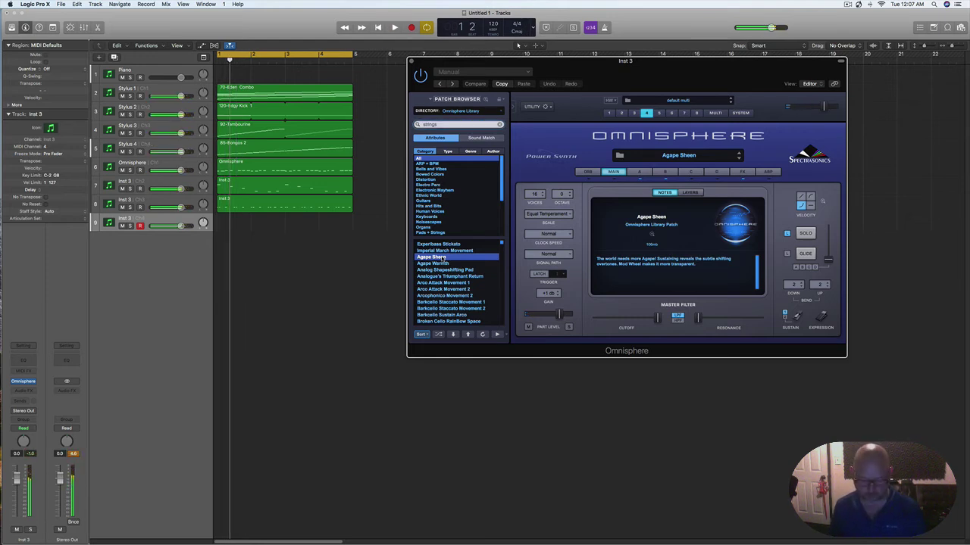
{"action": "key", "text": "space"}
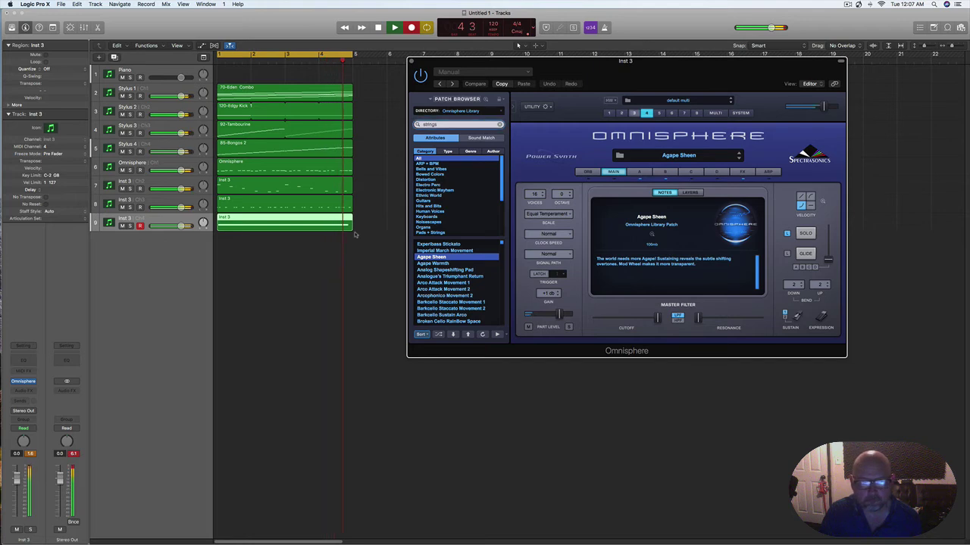
{"action": "key", "text": "space"}
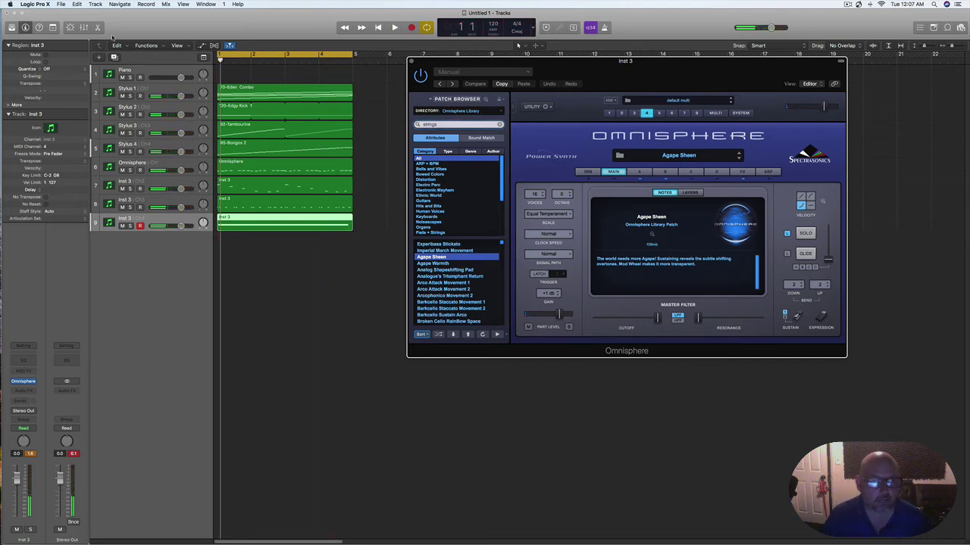
{"action": "key", "text": "v"}
{"action": "key", "text": "alt+super+n"}
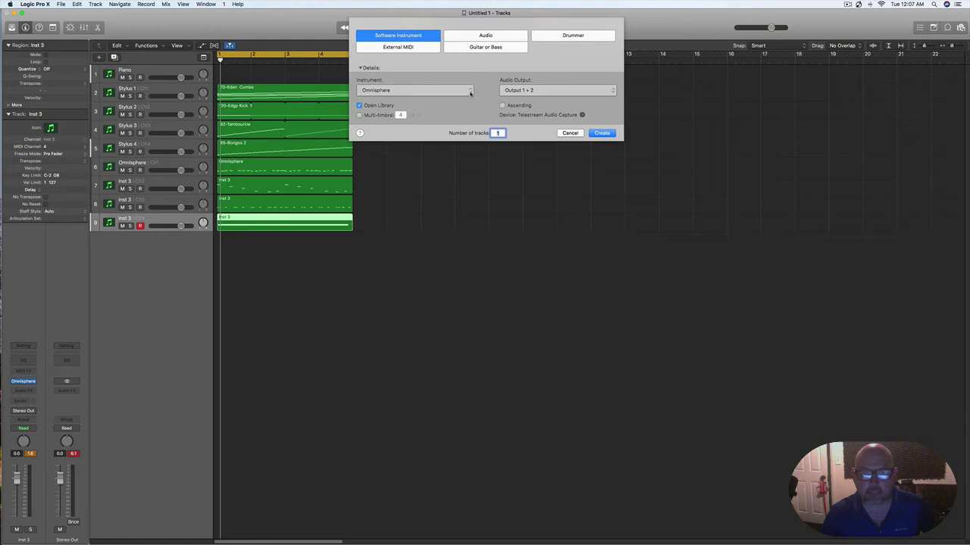
{"action": "left_click", "coordinate": [470, 92]}
{"action": "mouse_move", "coordinate": [403, 275]}
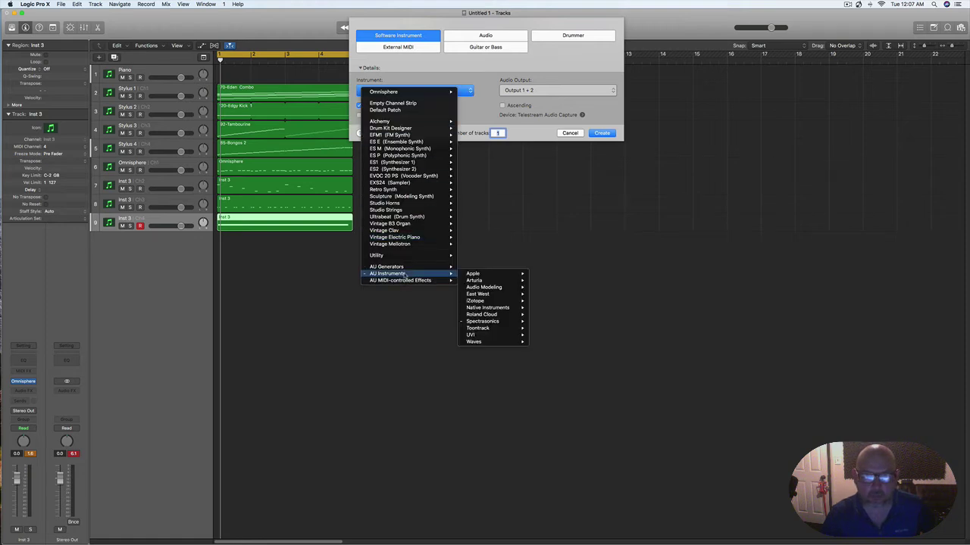
{"action": "mouse_move", "coordinate": [492, 281]}
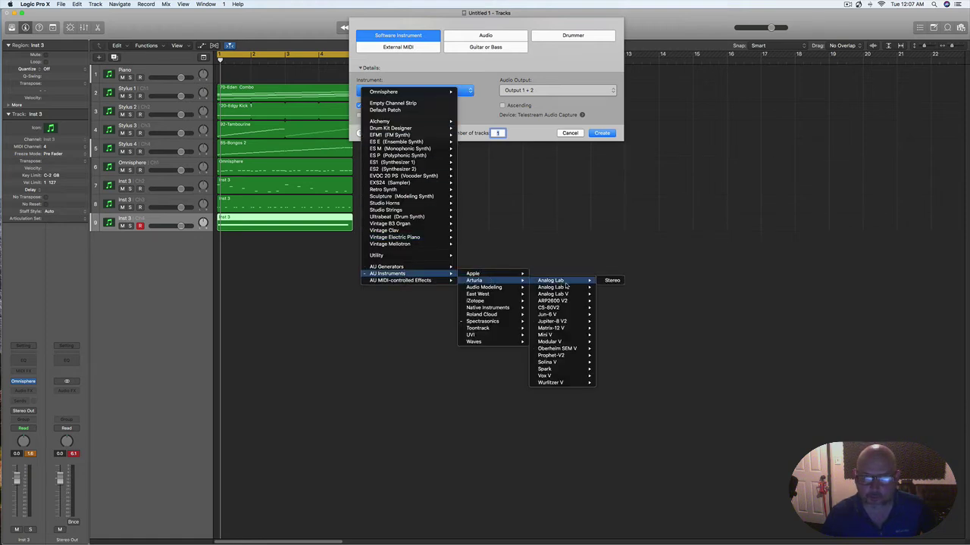
{"action": "mouse_move", "coordinate": [563, 335]}
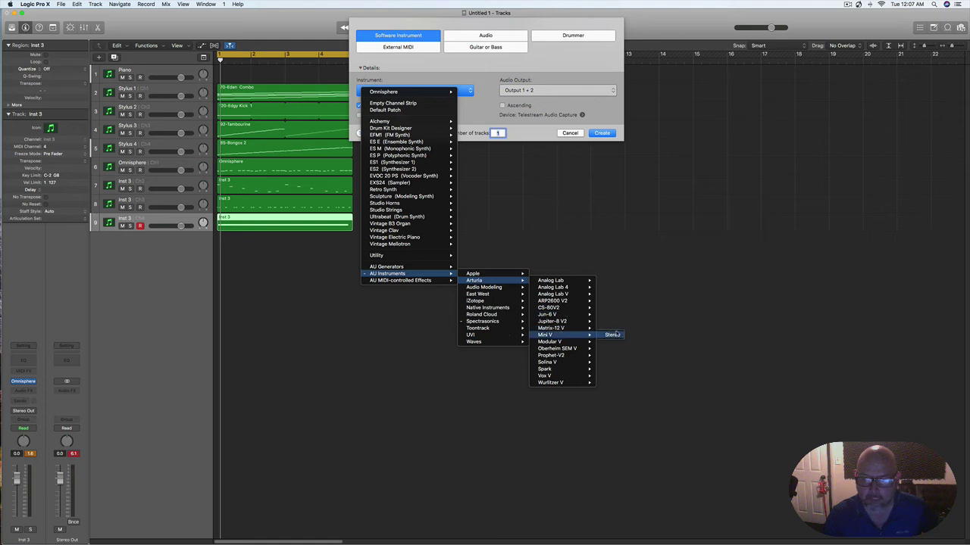
{"action": "left_click", "coordinate": [613, 335]}
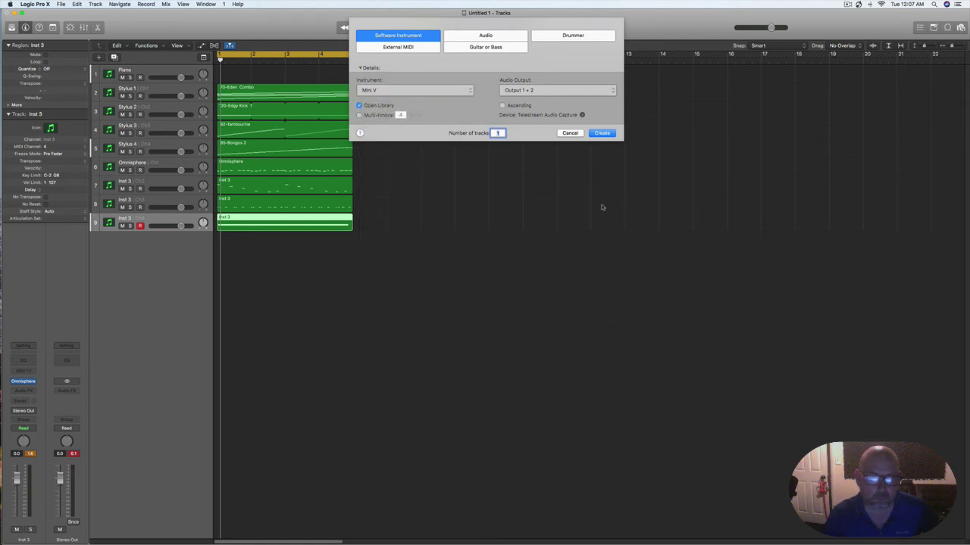
{"action": "left_click", "coordinate": [611, 133]}
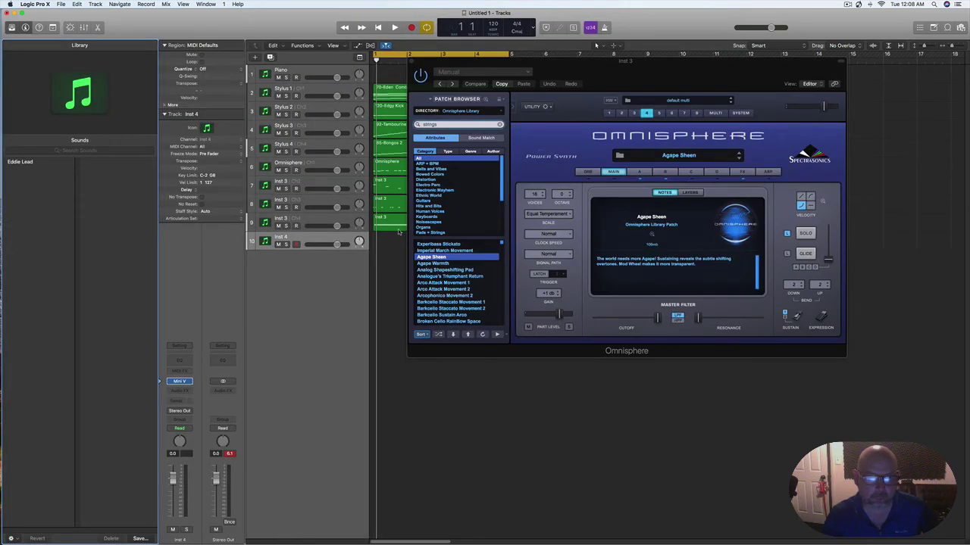
{"action": "left_click", "coordinate": [12, 28]}
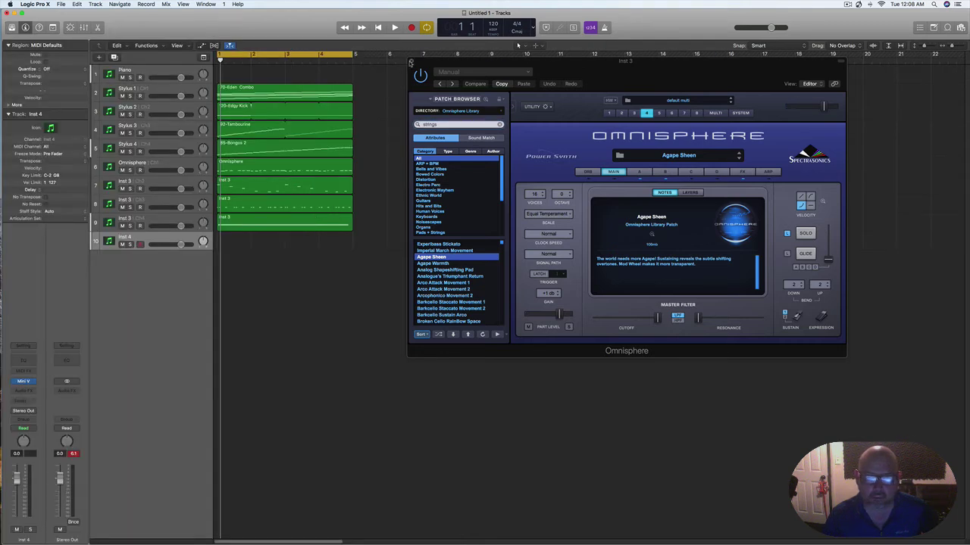
{"action": "left_click", "coordinate": [409, 61]}
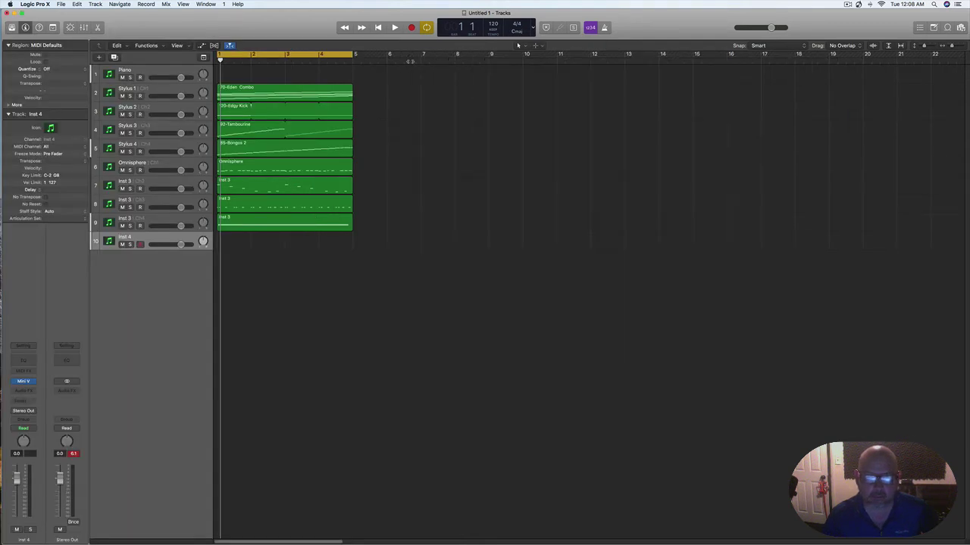
Step: Open Mini V, load the Default0 preset from the EDDIE-G bank, and move its window clear of the tracks
{"action": "left_click", "coordinate": [23, 382]}
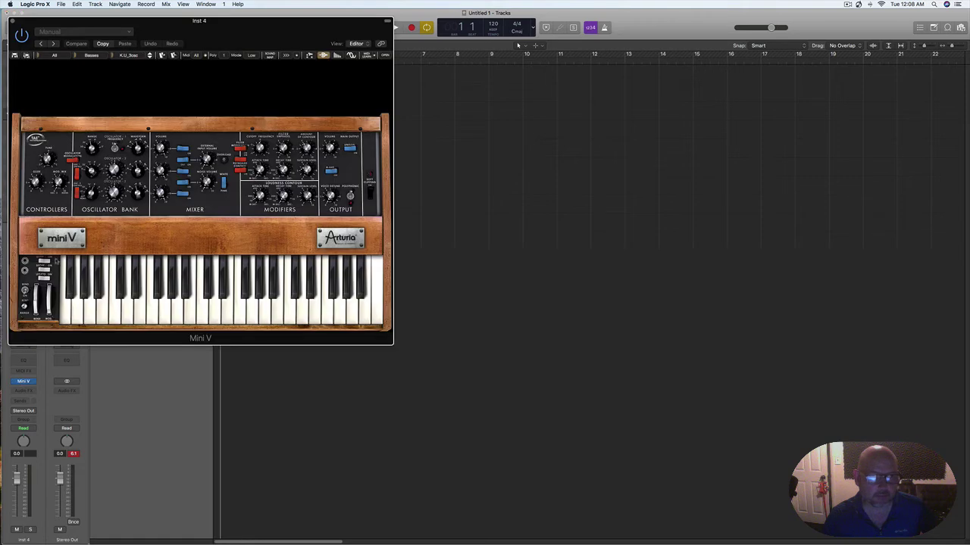
{"action": "left_click", "coordinate": [38, 56]}
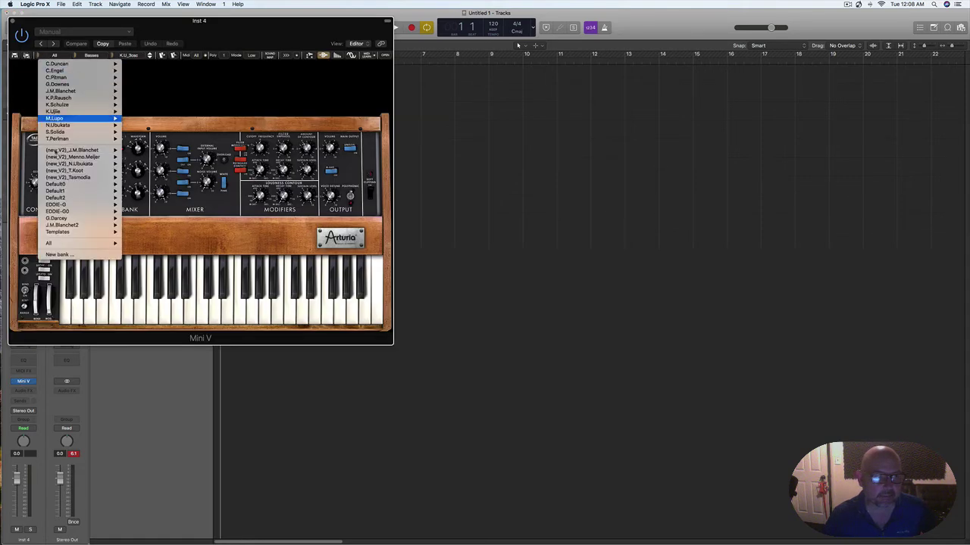
{"action": "mouse_move", "coordinate": [73, 210]}
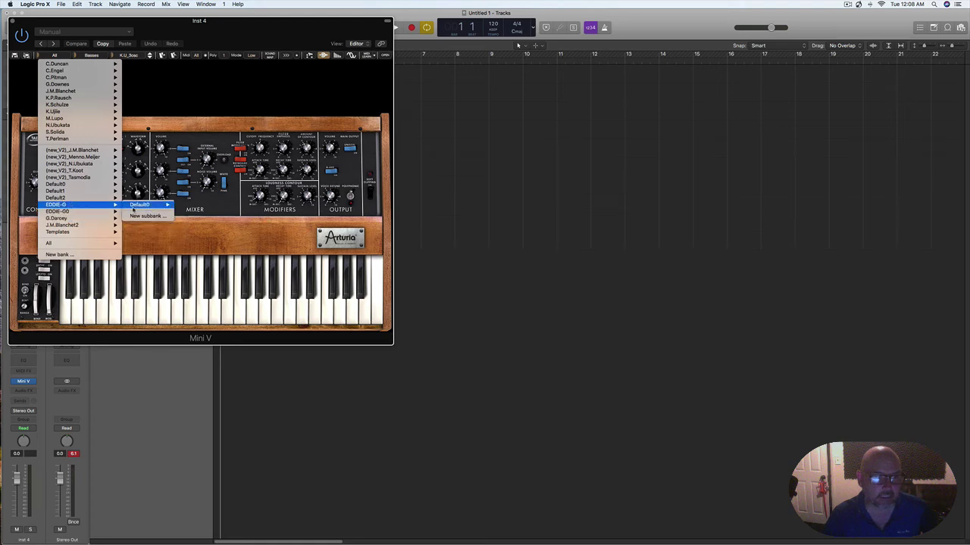
{"action": "left_click", "coordinate": [189, 205]}
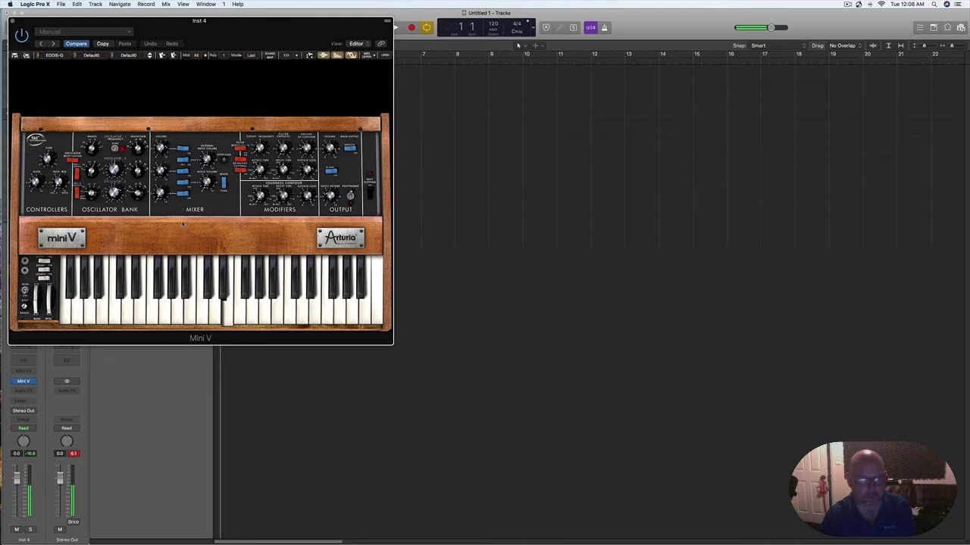
{"action": "left_click_drag", "start_coordinate": [150, 25], "coordinate": [493, 209]}
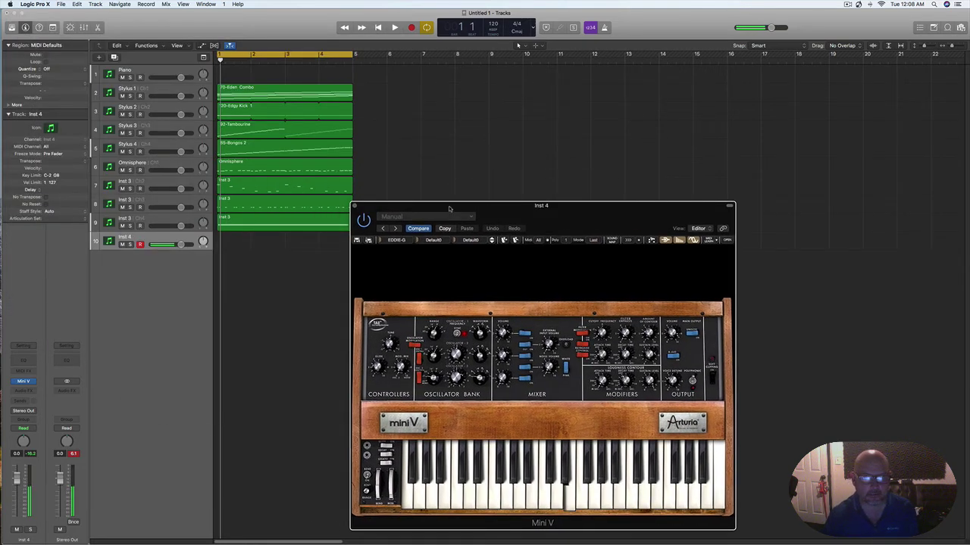
{"action": "left_click_drag", "start_coordinate": [583, 212], "coordinate": [783, 128]}
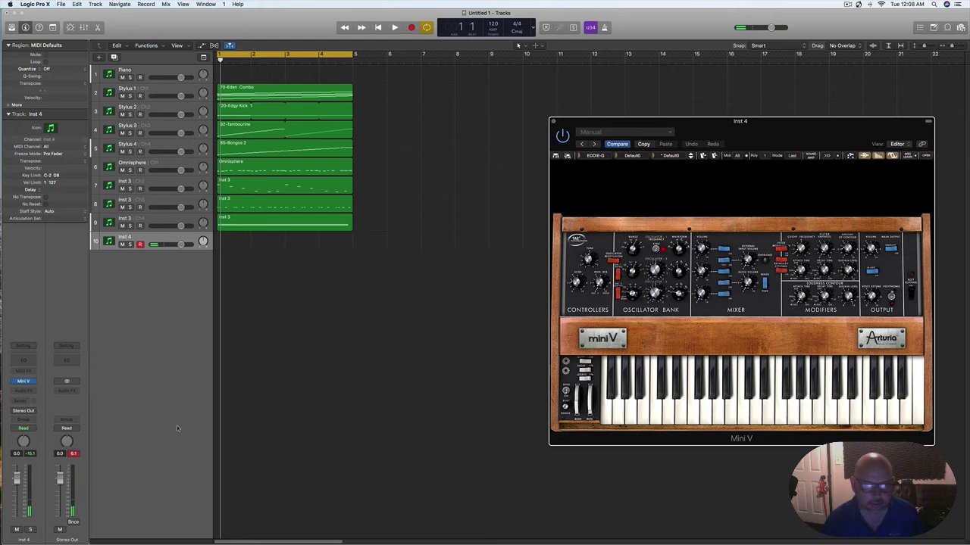
Step: Insert a Stereo Delay in stereo as an audio effect on the Mini V track and close its window
{"action": "left_click", "coordinate": [30, 390]}
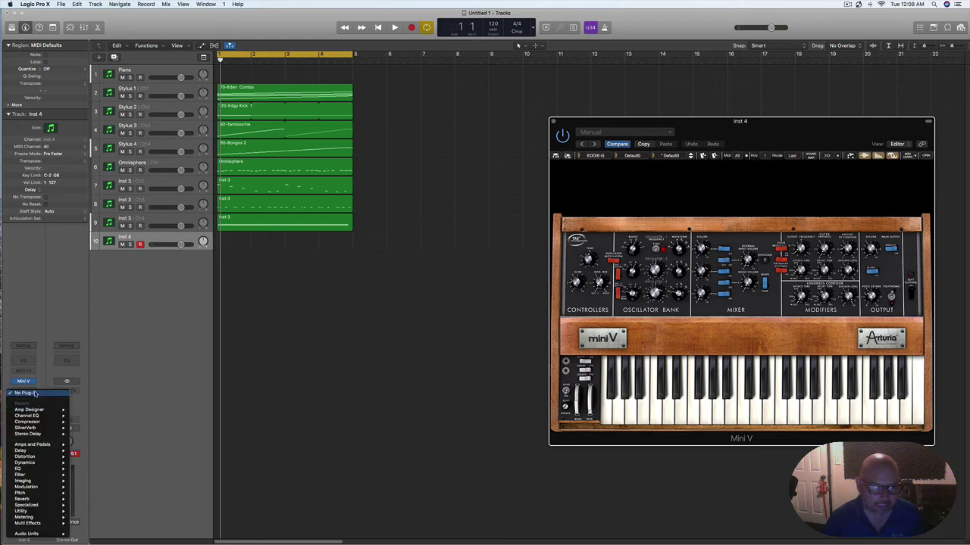
{"action": "mouse_move", "coordinate": [53, 498]}
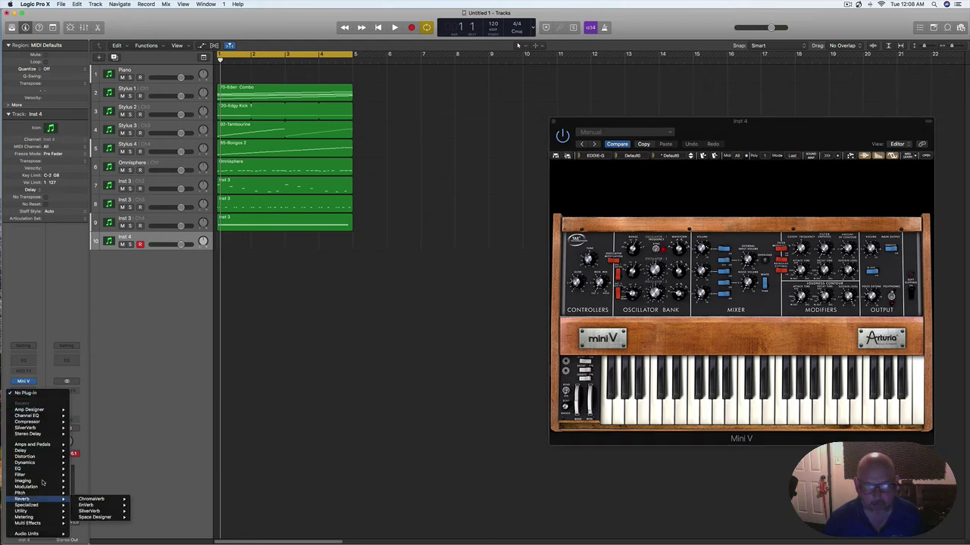
{"action": "mouse_move", "coordinate": [40, 454]}
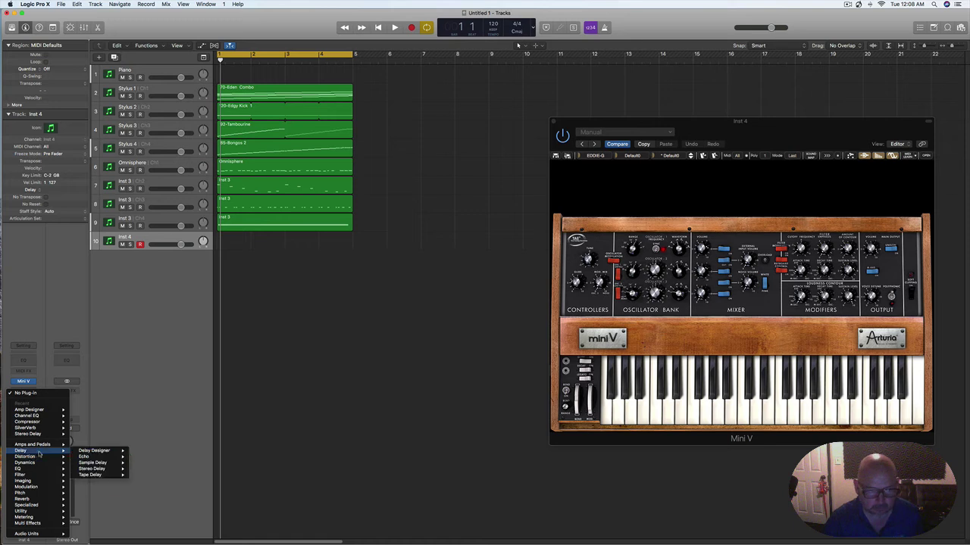
{"action": "mouse_move", "coordinate": [110, 459]}
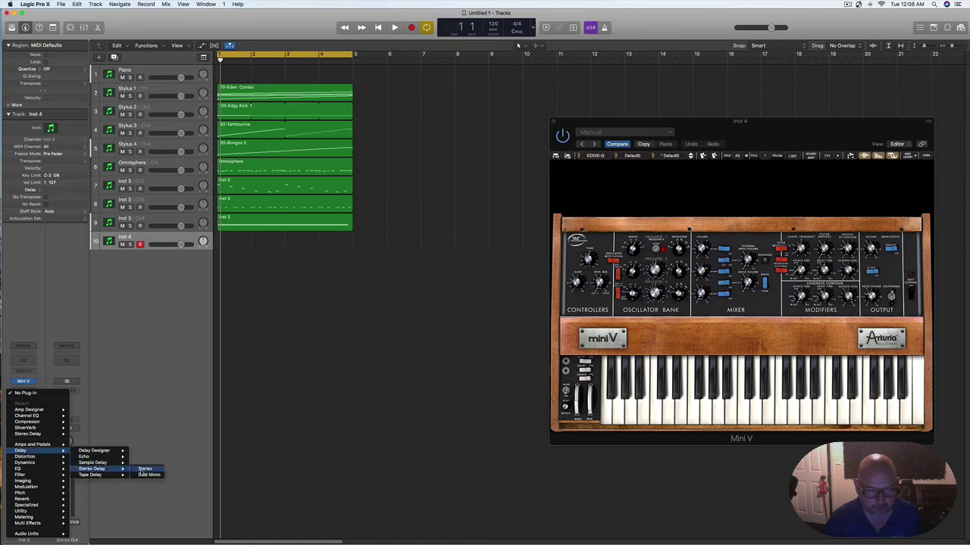
{"action": "left_click", "coordinate": [143, 470]}
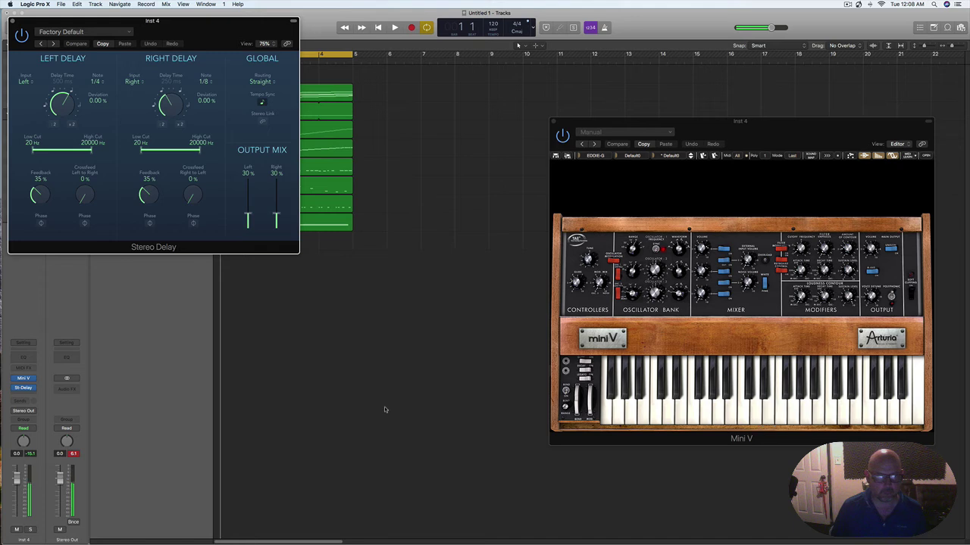
{"action": "left_click", "coordinate": [12, 21]}
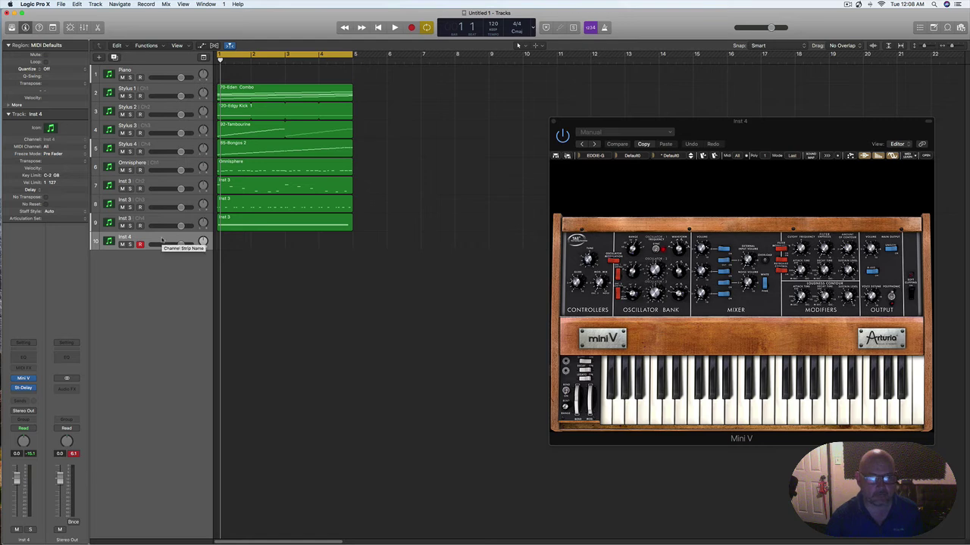
Step: Record a Mini V part over bars 1 to 4 on the Inst 4 track
{"action": "key", "text": "space"}
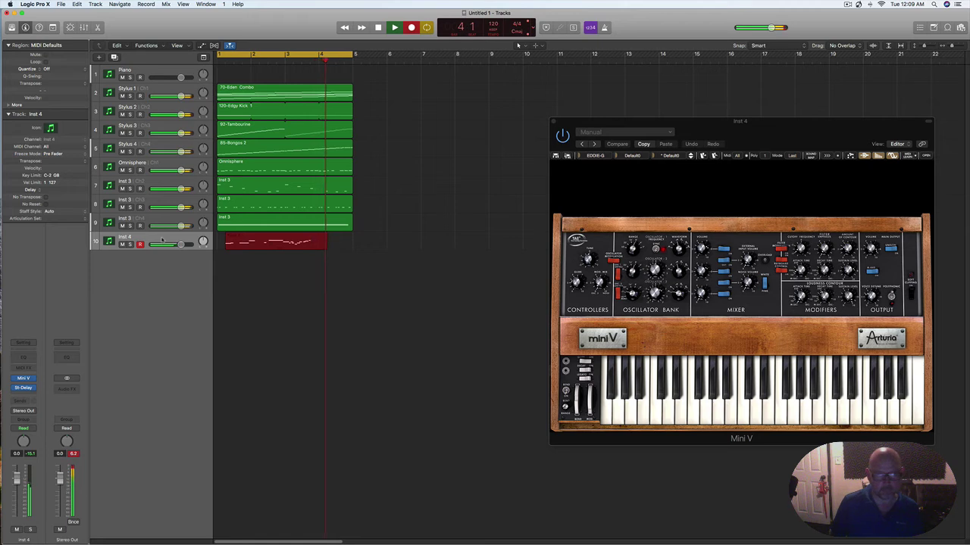
{"action": "key", "text": "space"}
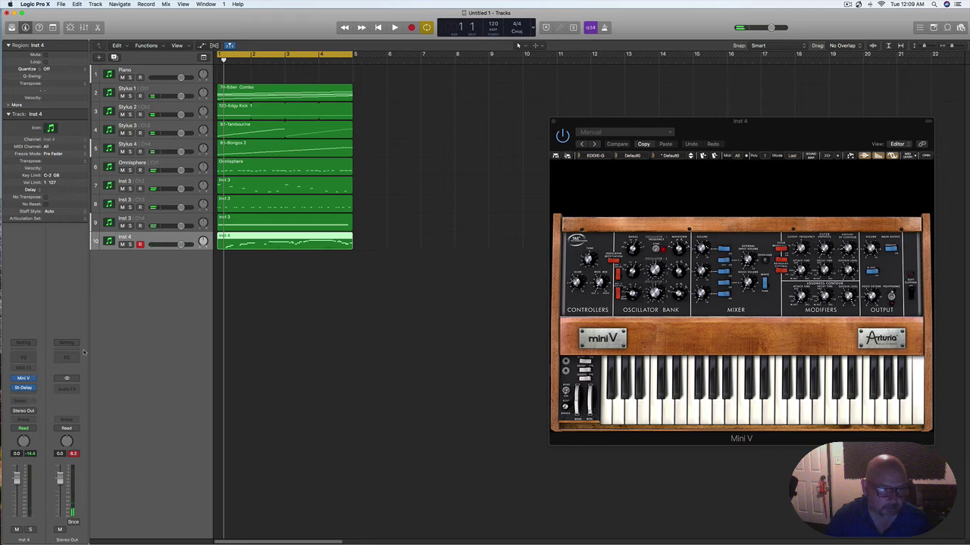
Step: Lower the Stylus 1 channel volume to -3.2 dB and the Omnisphere channel volume to -2.8 dB, and play back the mix
{"action": "left_click", "coordinate": [165, 89]}
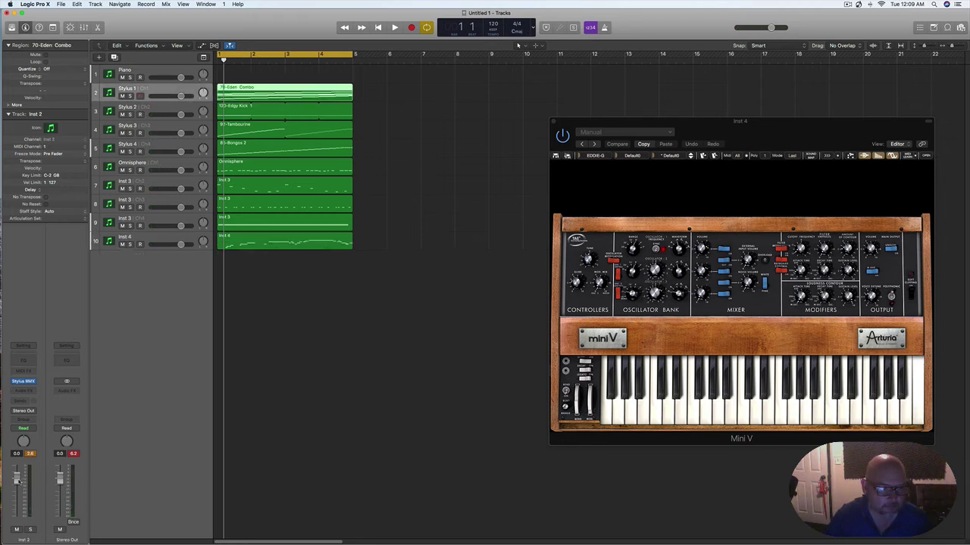
{"action": "left_click_drag", "start_coordinate": [16, 481], "coordinate": [16, 484]}
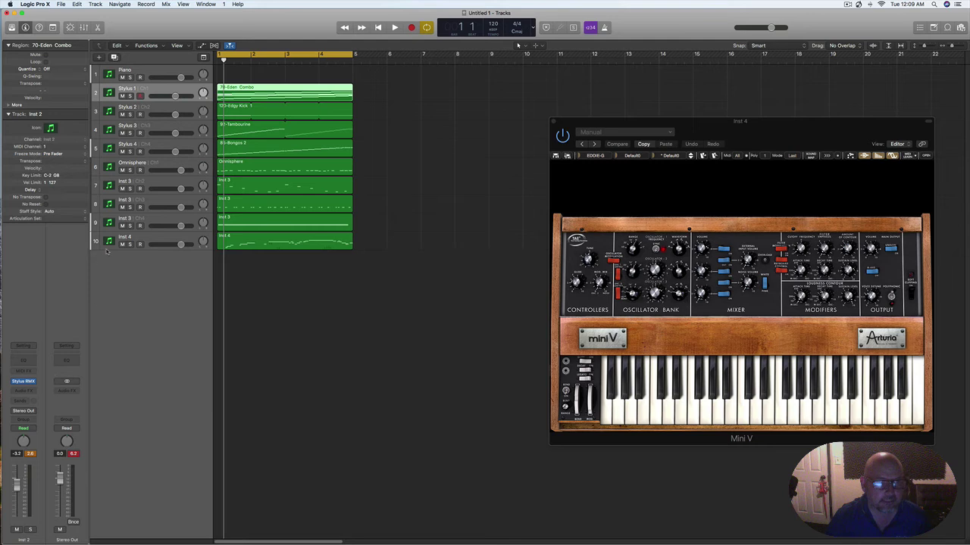
{"action": "left_click", "coordinate": [130, 162]}
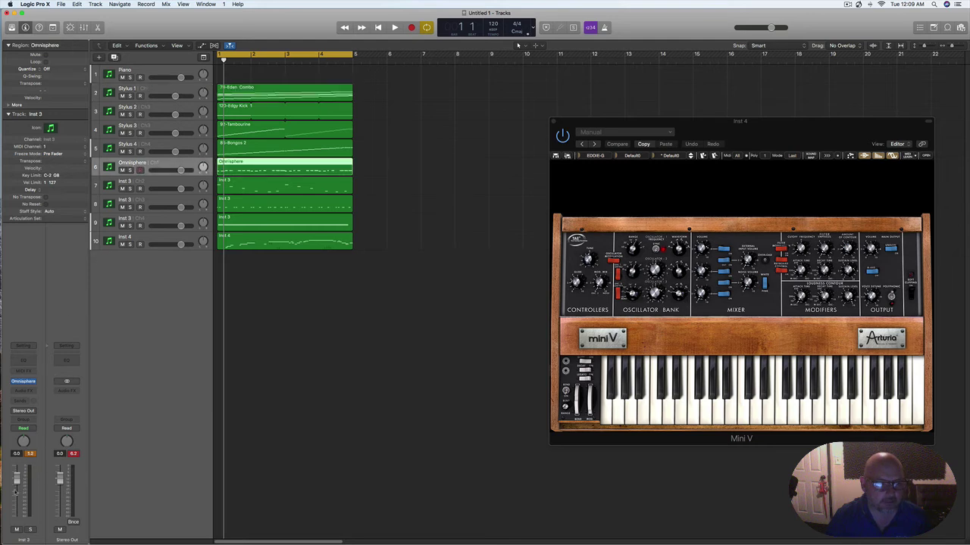
{"action": "left_click_drag", "start_coordinate": [17, 480], "coordinate": [16, 487]}
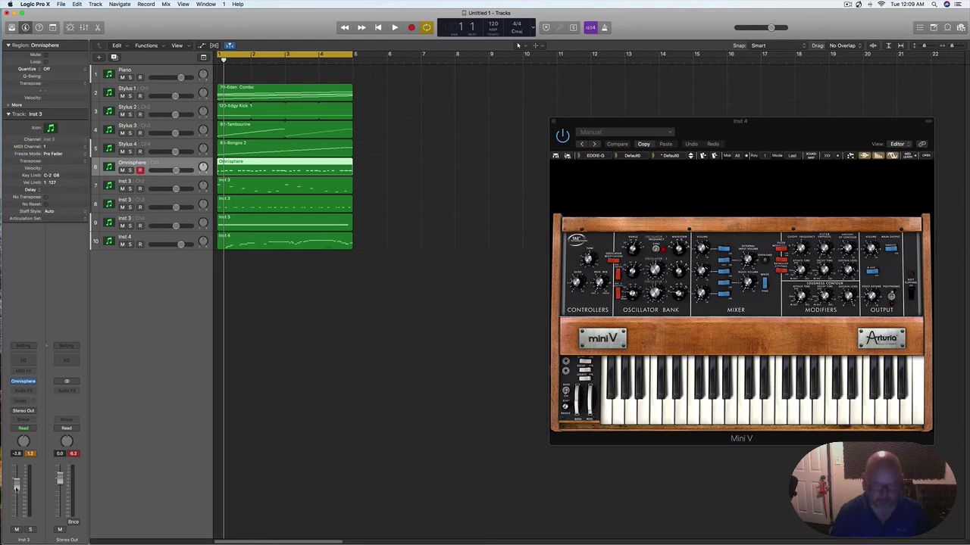
{"action": "key", "text": "space"}
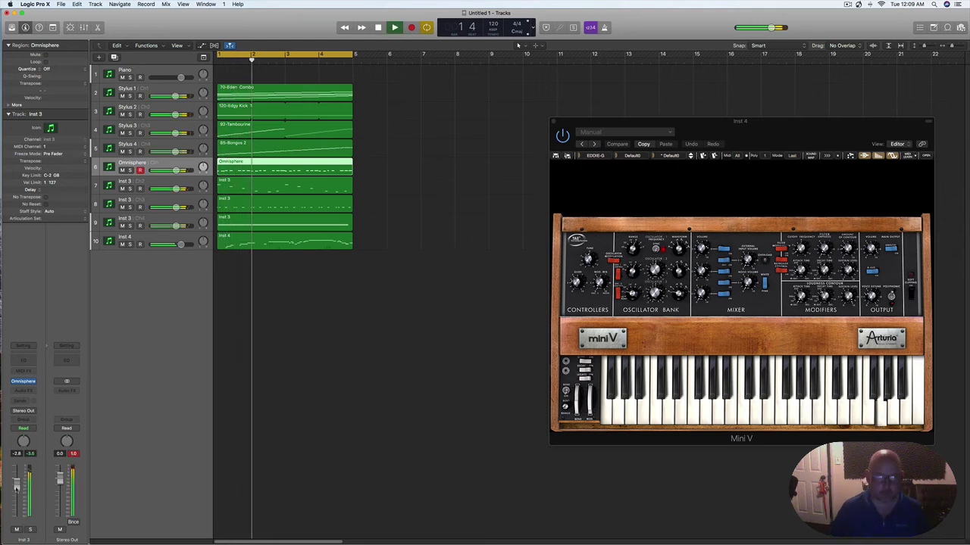
{"action": "key", "text": "space"}
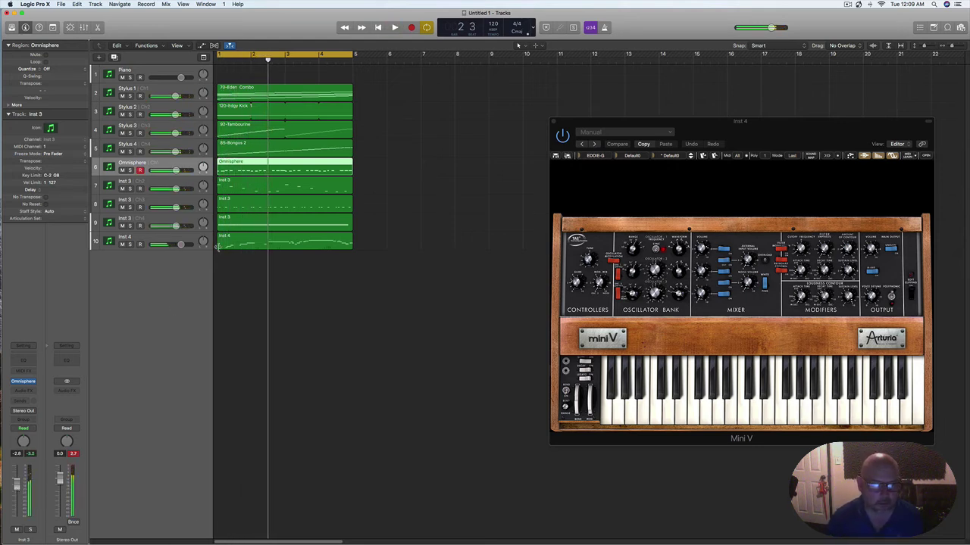
Step: Delete the recorded Inst 4 region and play the loop while auditioning the Mini V over it
{"action": "left_click", "coordinate": [244, 238]}
{"action": "key", "text": "Delete"}
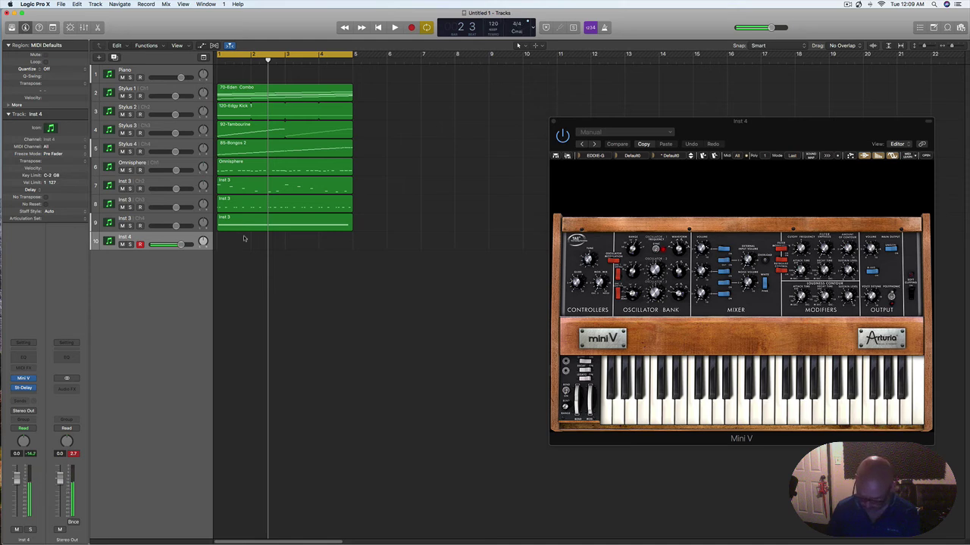
{"action": "key", "text": "space"}
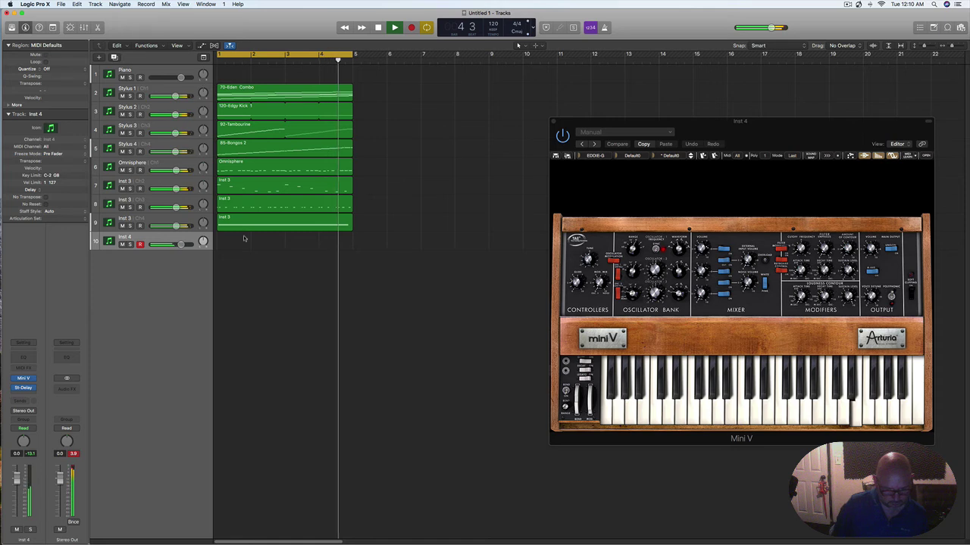
{"action": "key", "text": "space"}
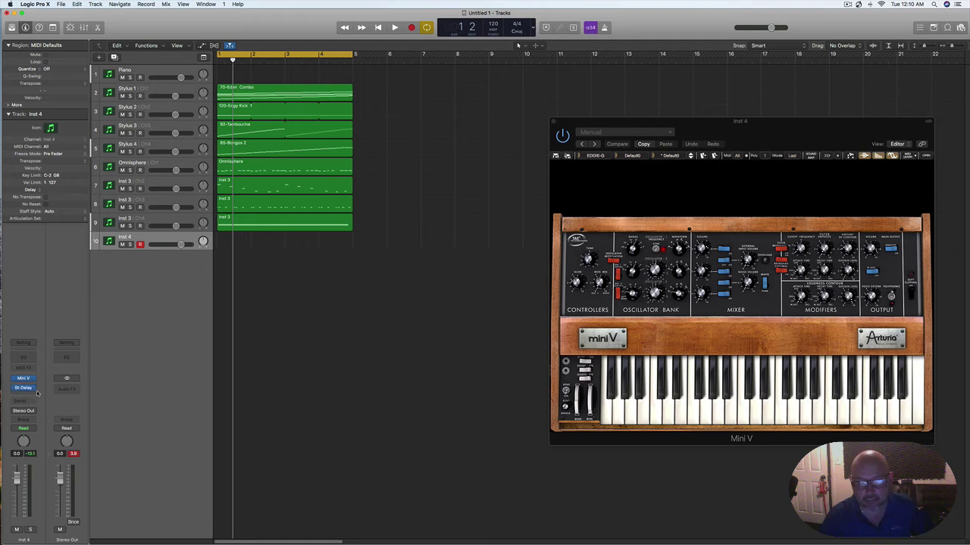
Step: Add a Channel EQ to the Inst 4 track, set its low shelf band to 74 Hz, and close it
{"action": "mouse_move", "coordinate": [33, 390]}
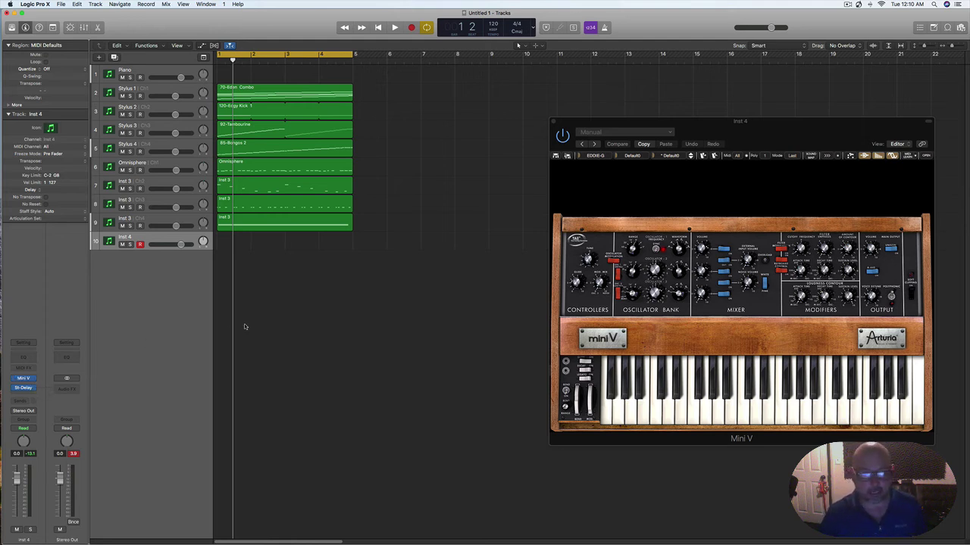
{"action": "double_click", "coordinate": [26, 360]}
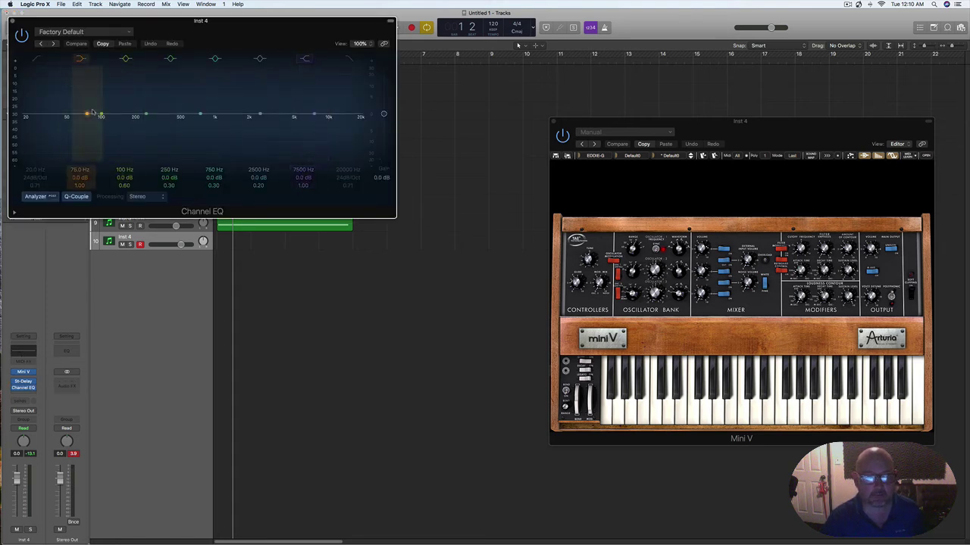
{"action": "left_click_drag", "start_coordinate": [86, 116], "coordinate": [85, 116]}
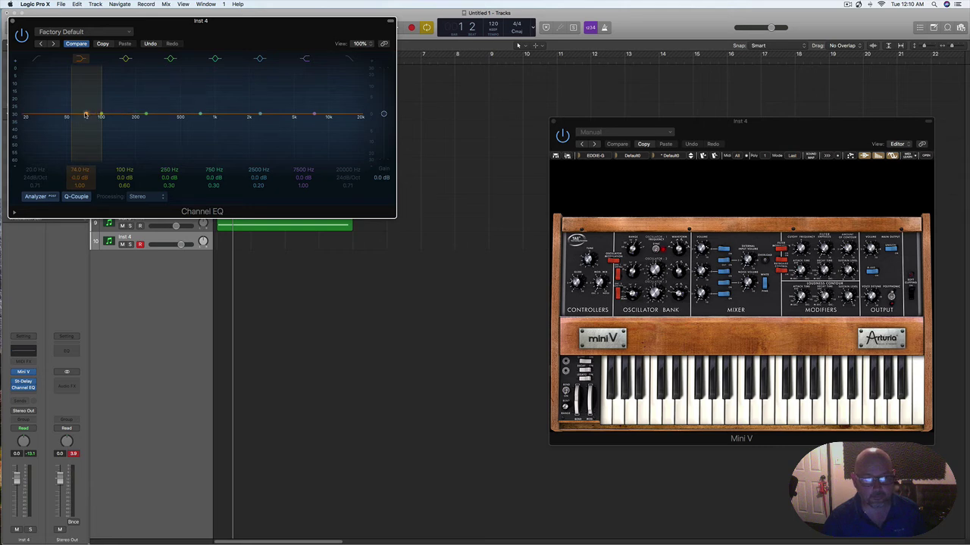
{"action": "left_click", "coordinate": [11, 21]}
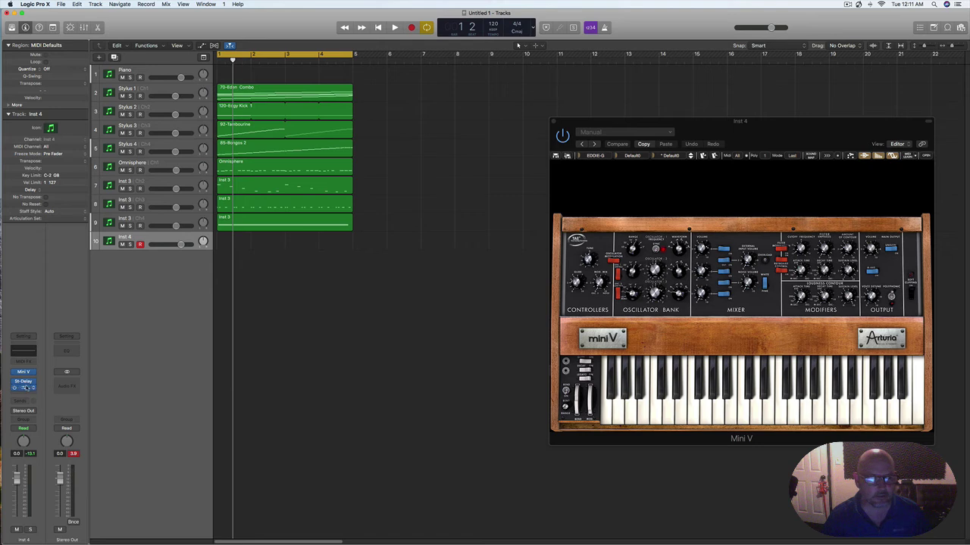
Step: Load Drum Kit Designer in stereo as the instrument of the Piano track
{"action": "left_click", "coordinate": [131, 70]}
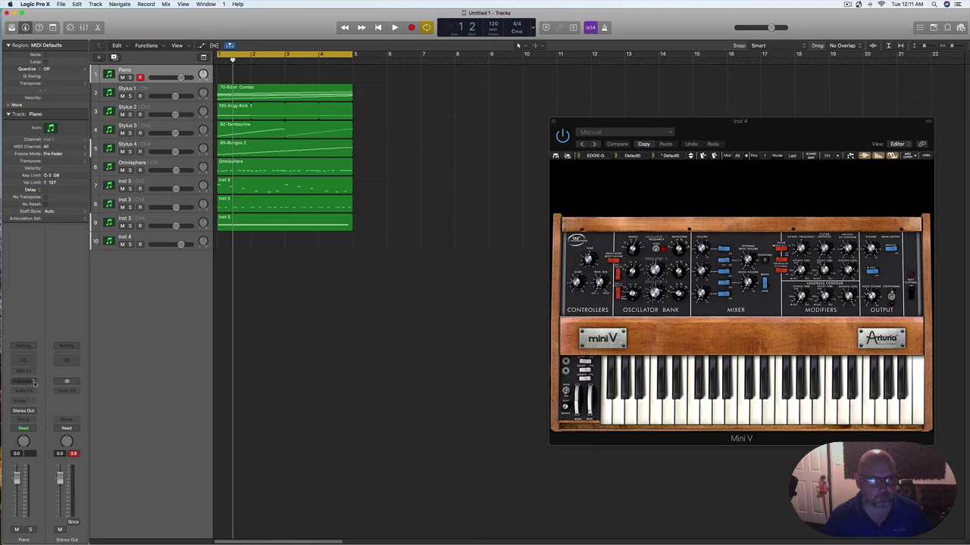
{"action": "left_click", "coordinate": [33, 384]}
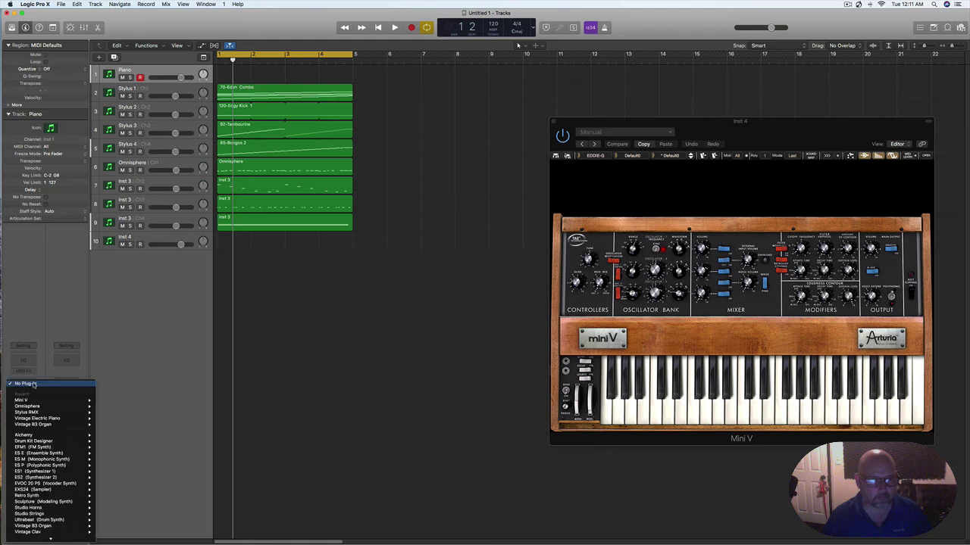
{"action": "mouse_move", "coordinate": [38, 443]}
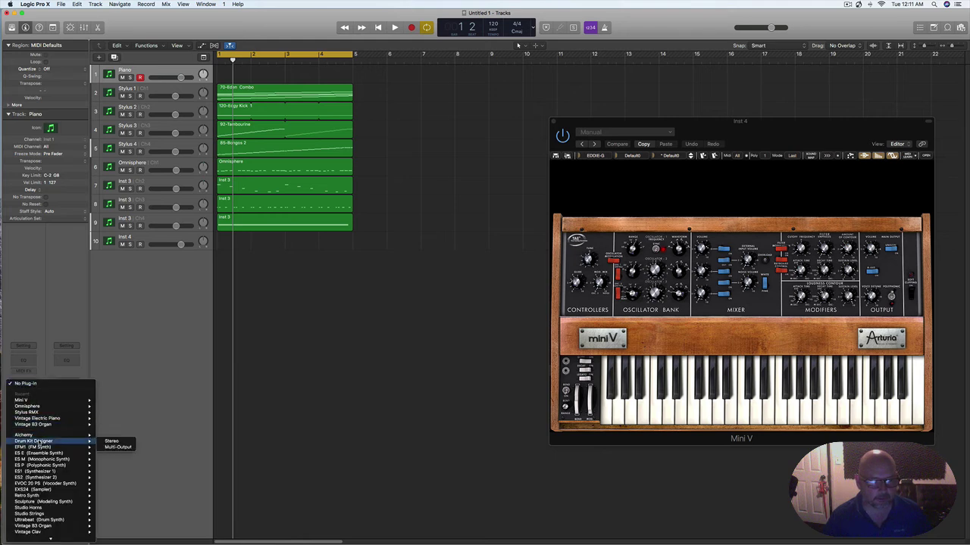
{"action": "left_click", "coordinate": [110, 441]}
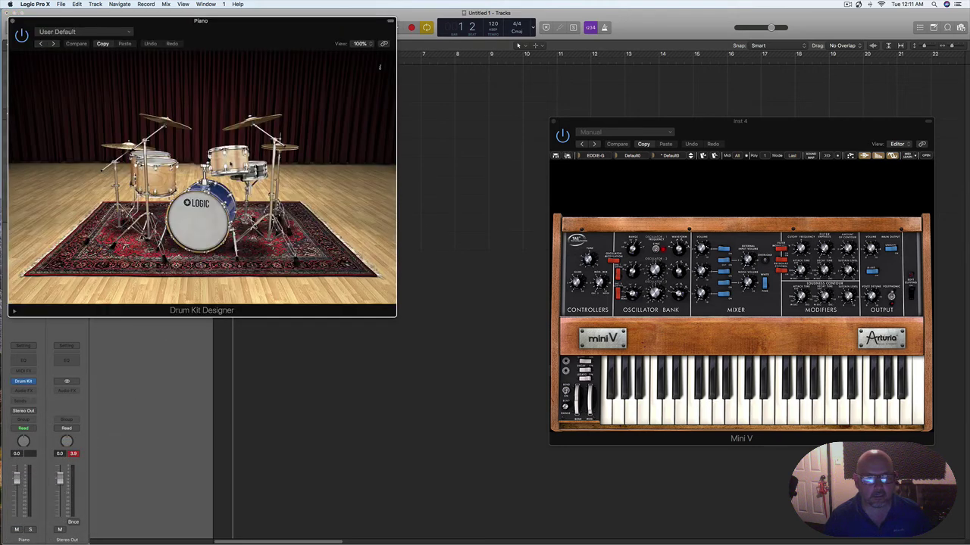
Step: Adjust the gain and tuning of the toms in the drum kit and lower the gain of the crash cymbals
{"action": "left_click", "coordinate": [157, 173]}
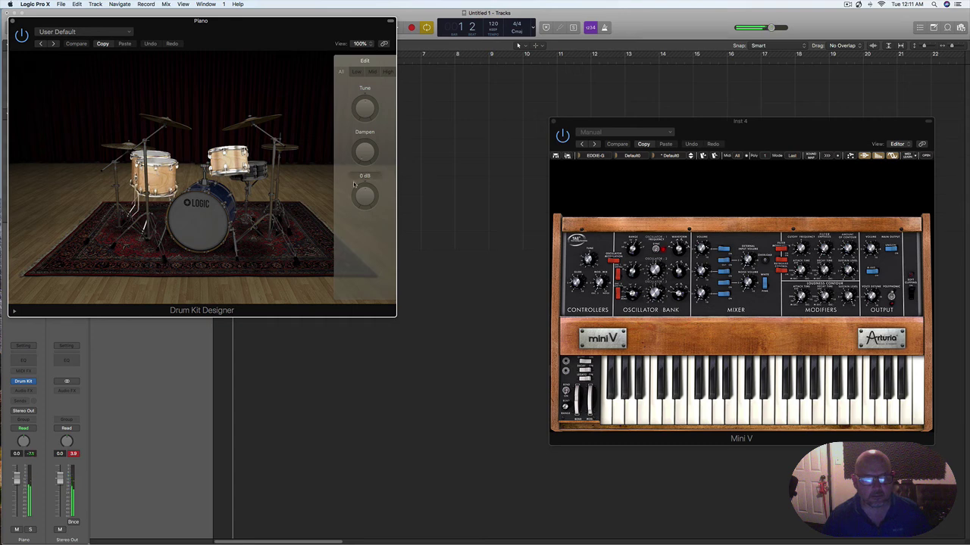
{"action": "left_click_drag", "start_coordinate": [364, 193], "coordinate": [364, 184]}
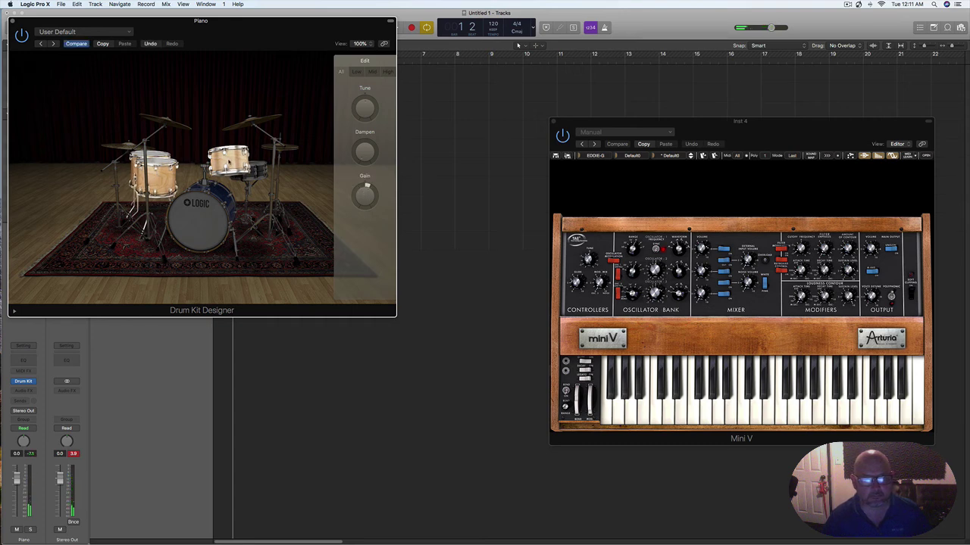
{"action": "left_click", "coordinate": [229, 161]}
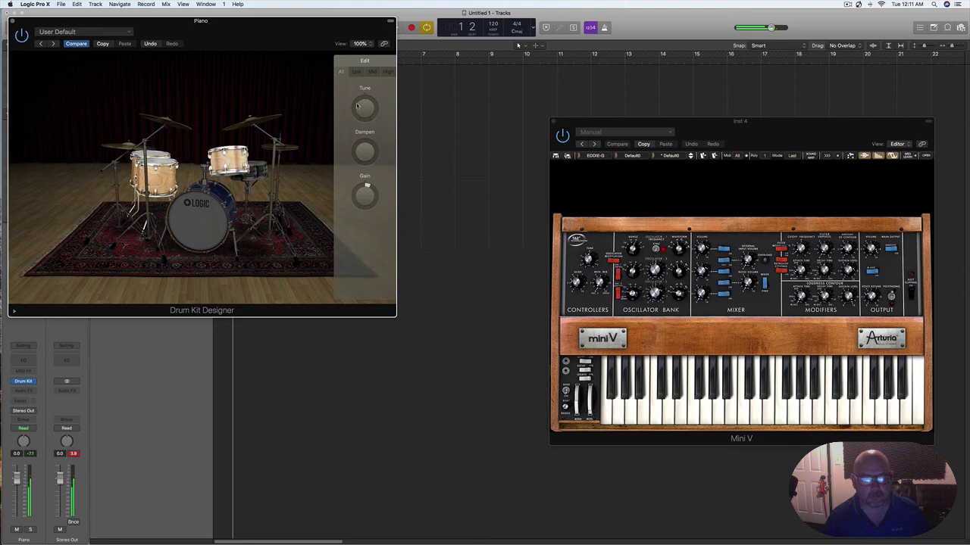
{"action": "left_click_drag", "start_coordinate": [364, 107], "coordinate": [364, 97]}
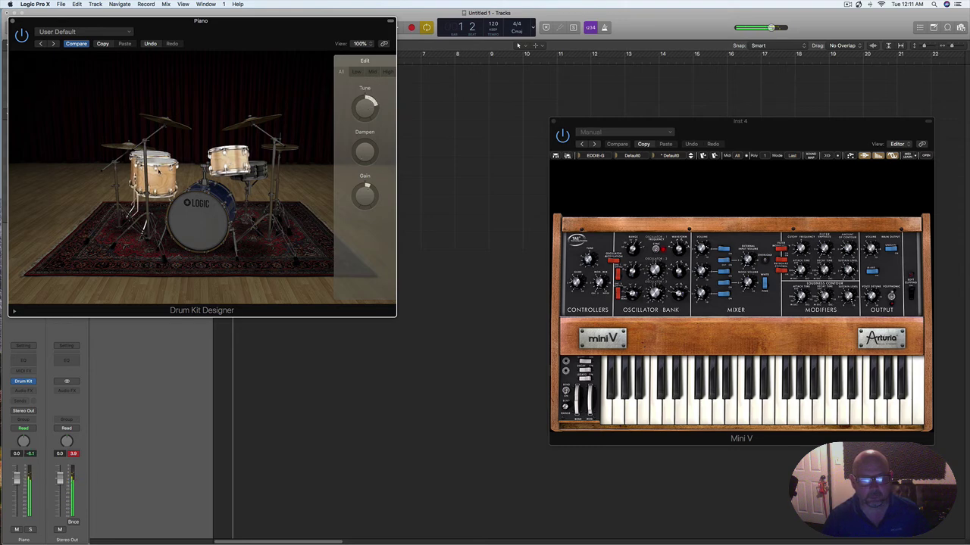
{"action": "mouse_move", "coordinate": [369, 103]}
{"action": "left_click_drag", "start_coordinate": [369, 103], "coordinate": [367, 125]}
{"action": "left_click", "coordinate": [247, 121]}
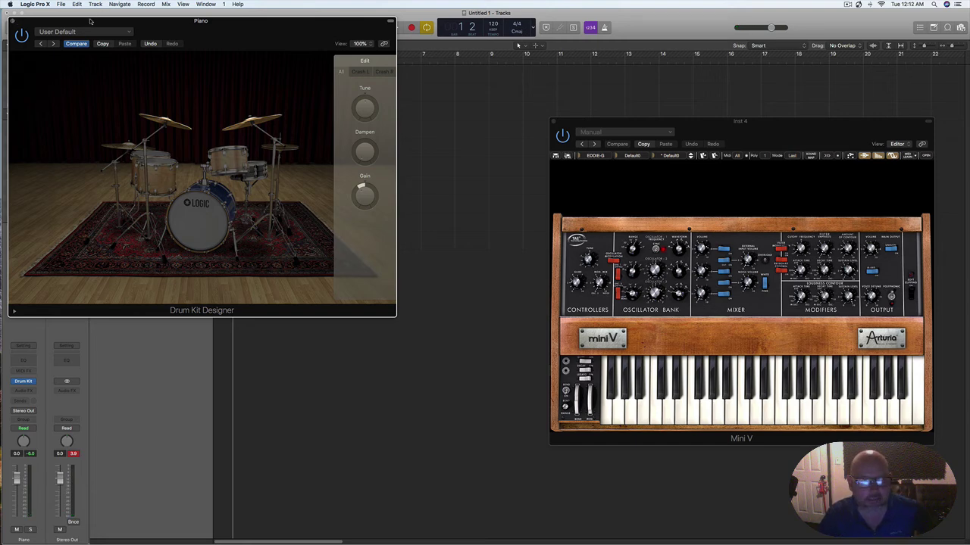
Step: Move the Drum Kit Designer window aside and close it along with the Mini V window
{"action": "left_click_drag", "start_coordinate": [91, 23], "coordinate": [234, 132]}
{"action": "left_click", "coordinate": [157, 131]}
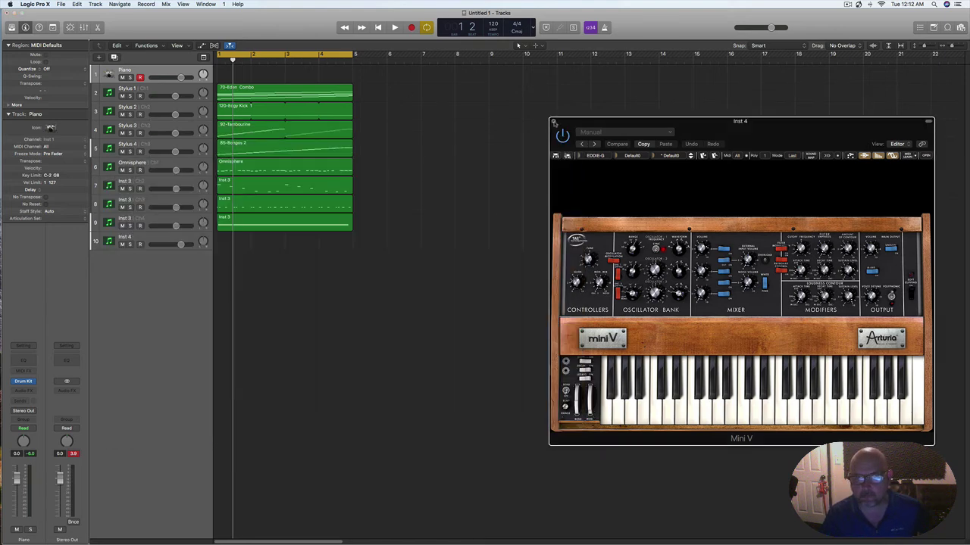
{"action": "left_click", "coordinate": [556, 122]}
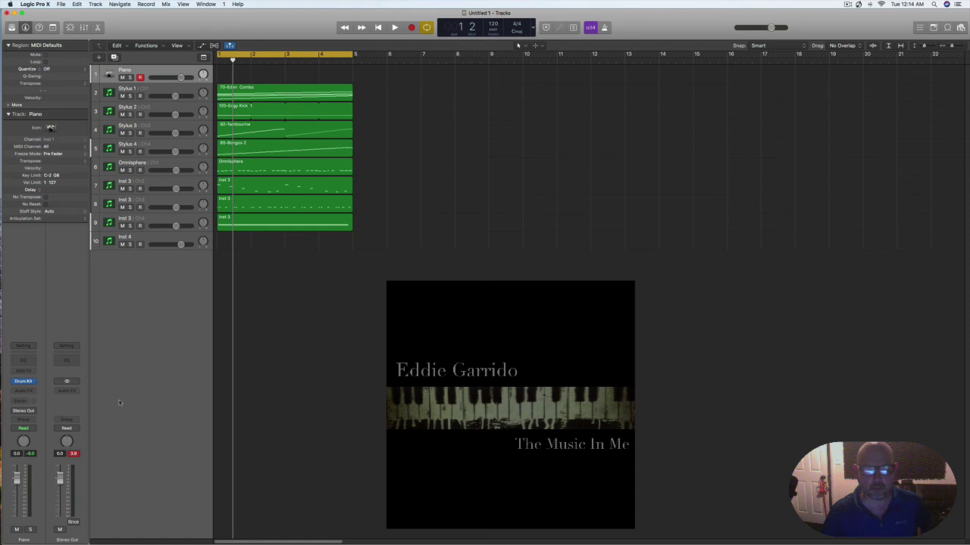
Step: Replace the Piano track's Drum Kit Designer with the UVIWorkstation AU instrument in stereo
{"action": "left_click", "coordinate": [33, 384]}
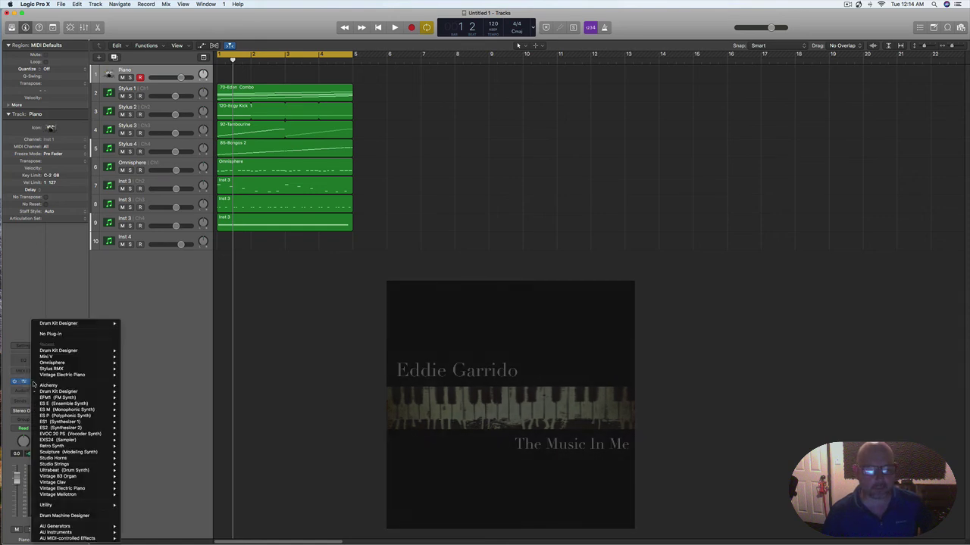
{"action": "mouse_move", "coordinate": [68, 532]}
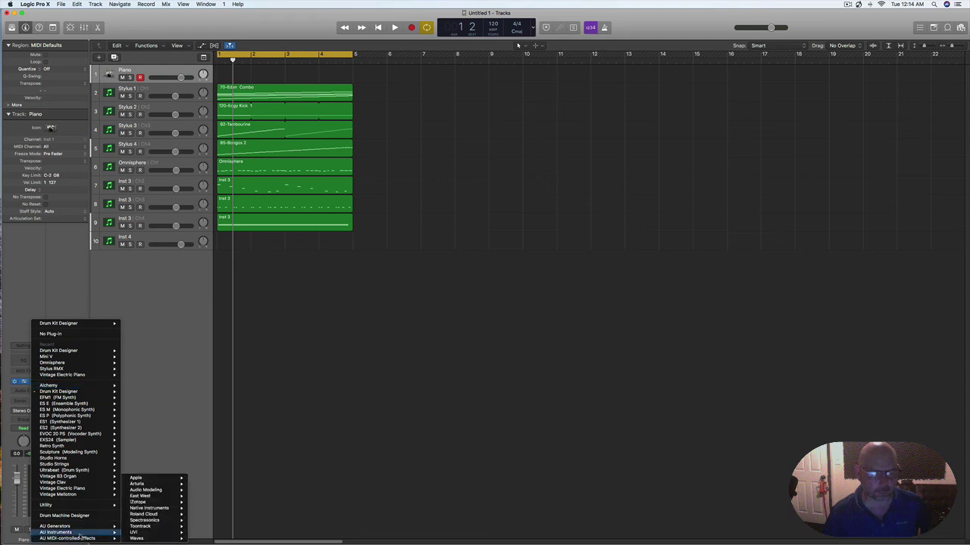
{"action": "mouse_move", "coordinate": [144, 532]}
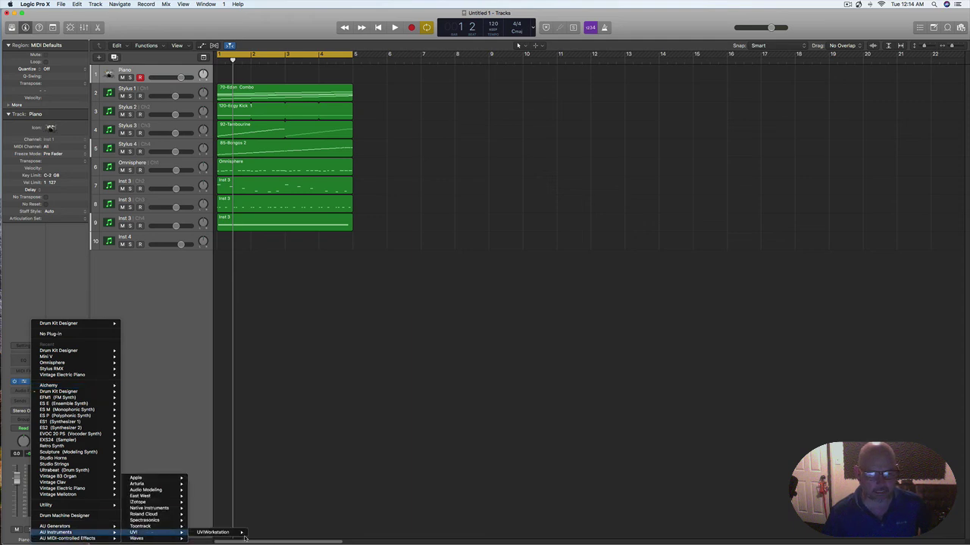
{"action": "mouse_move", "coordinate": [233, 533]}
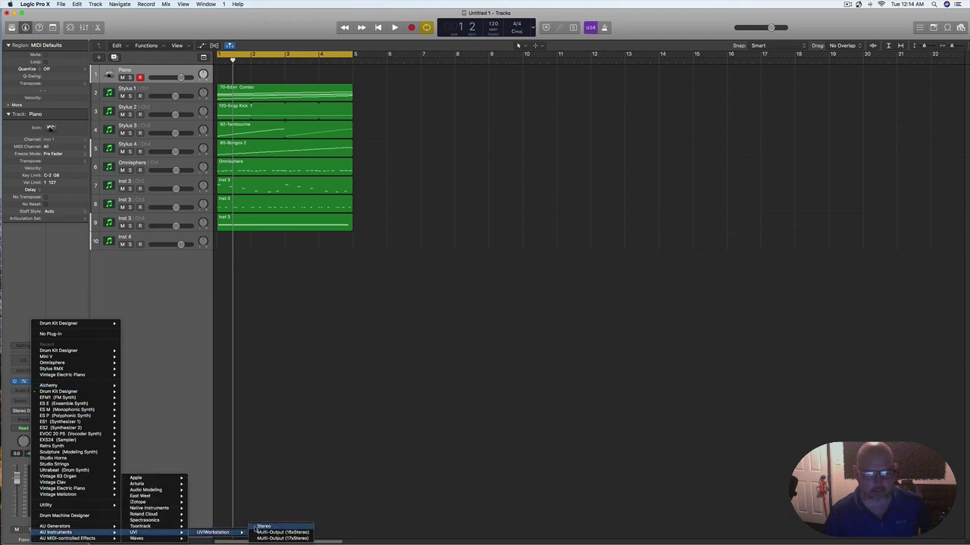
{"action": "left_click", "coordinate": [262, 526]}
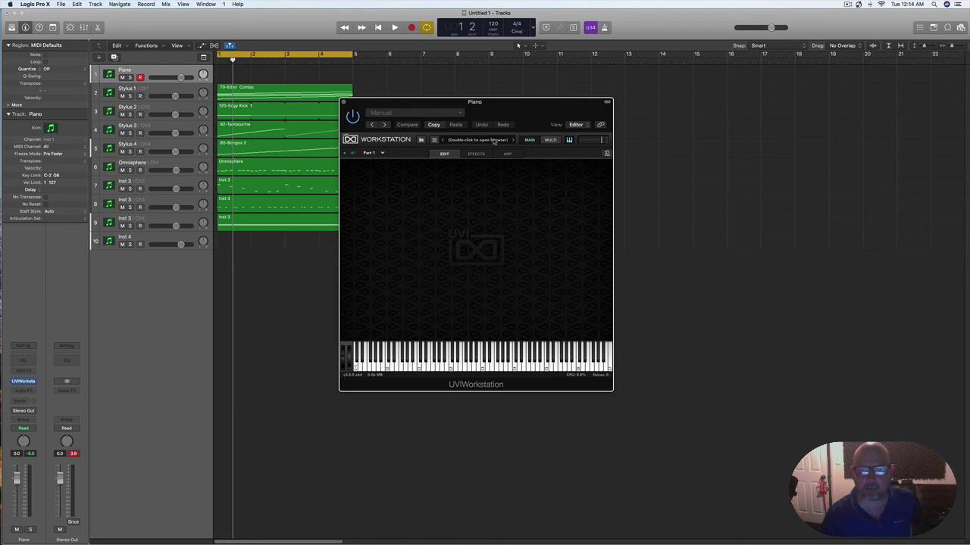
Step: Browse the UVIWorkstation soundbanks to view the World Suite categories, and close the instrument window
{"action": "double_click", "coordinate": [493, 141]}
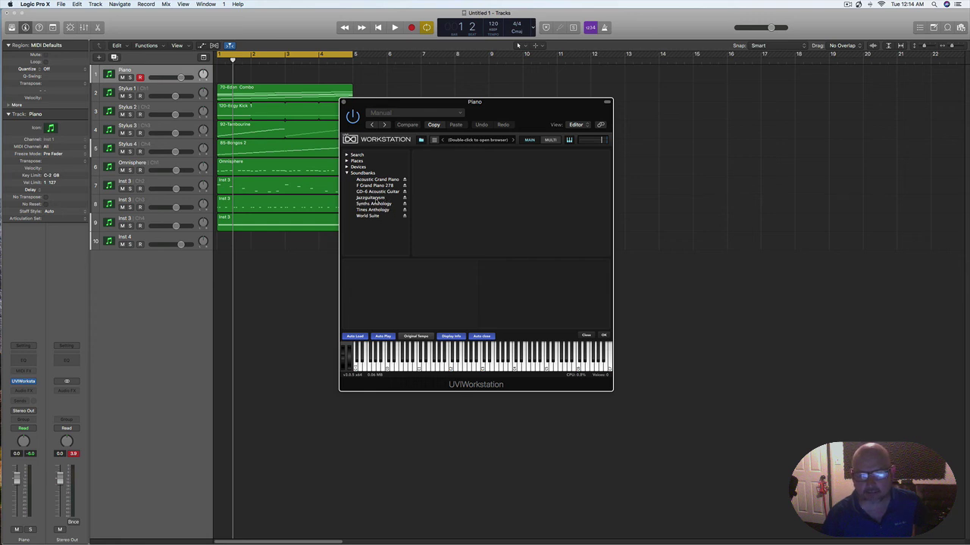
{"action": "left_click", "coordinate": [369, 217]}
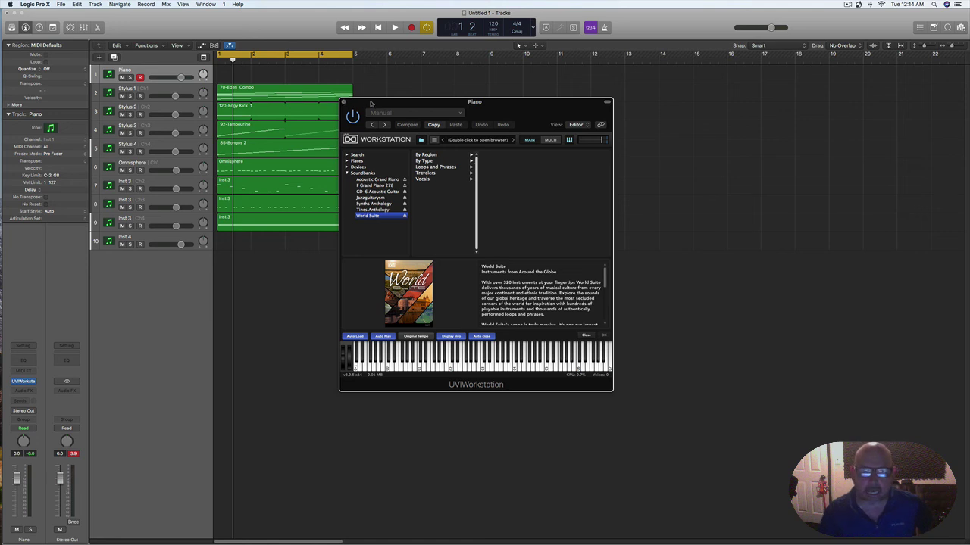
{"action": "left_click_drag", "start_coordinate": [373, 103], "coordinate": [536, 104]}
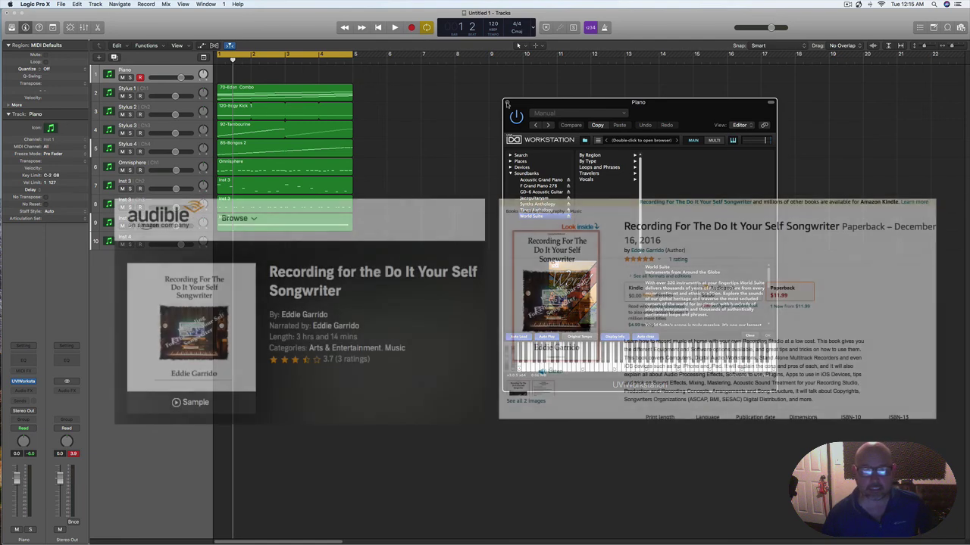
{"action": "left_click", "coordinate": [507, 104]}
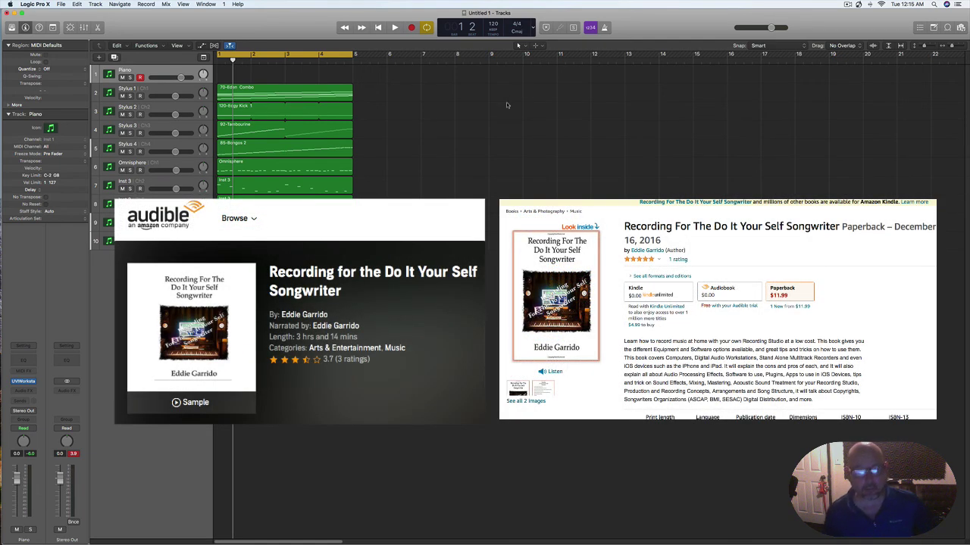